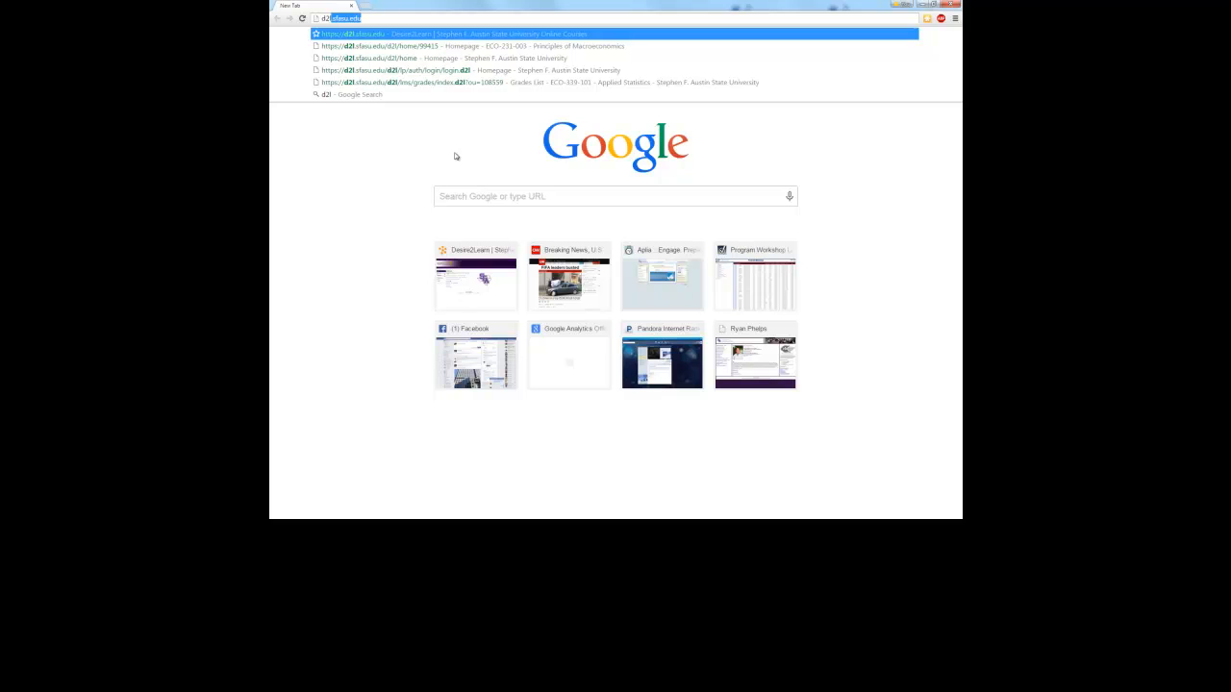
Open the d2l.sfasu.edu site and log in to Desire2Learn with the account username and password
key("Return")
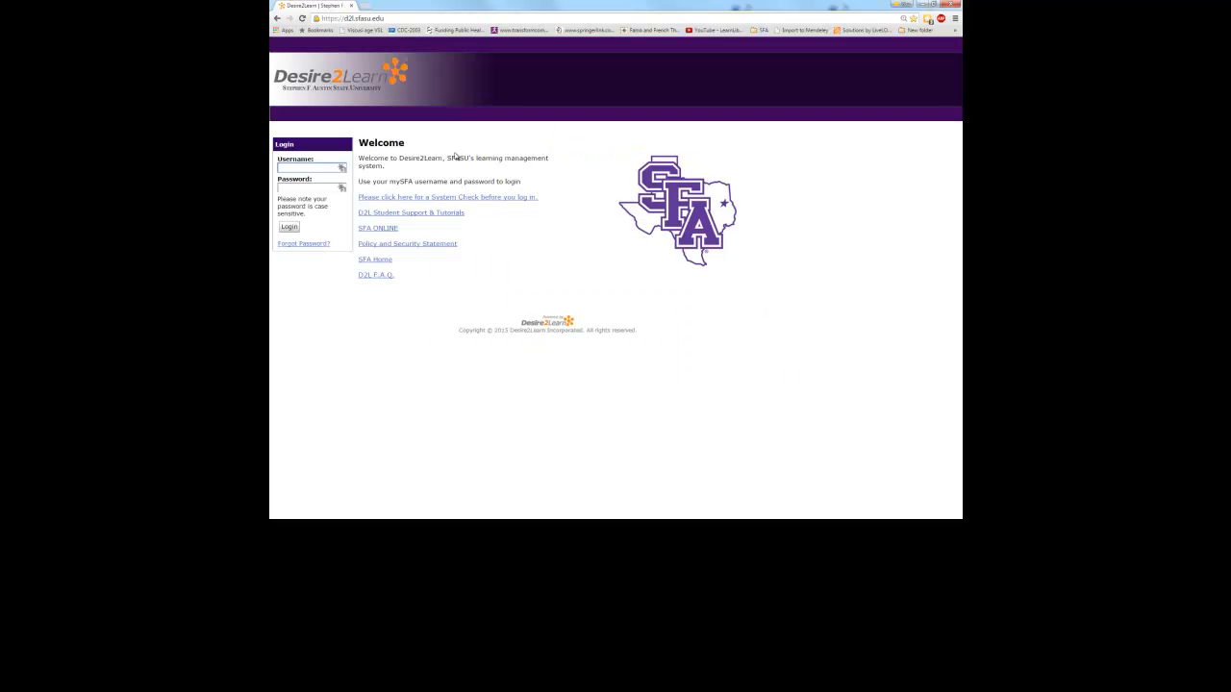
left_click(338, 167)
left_click(324, 200)
left_click(288, 227)
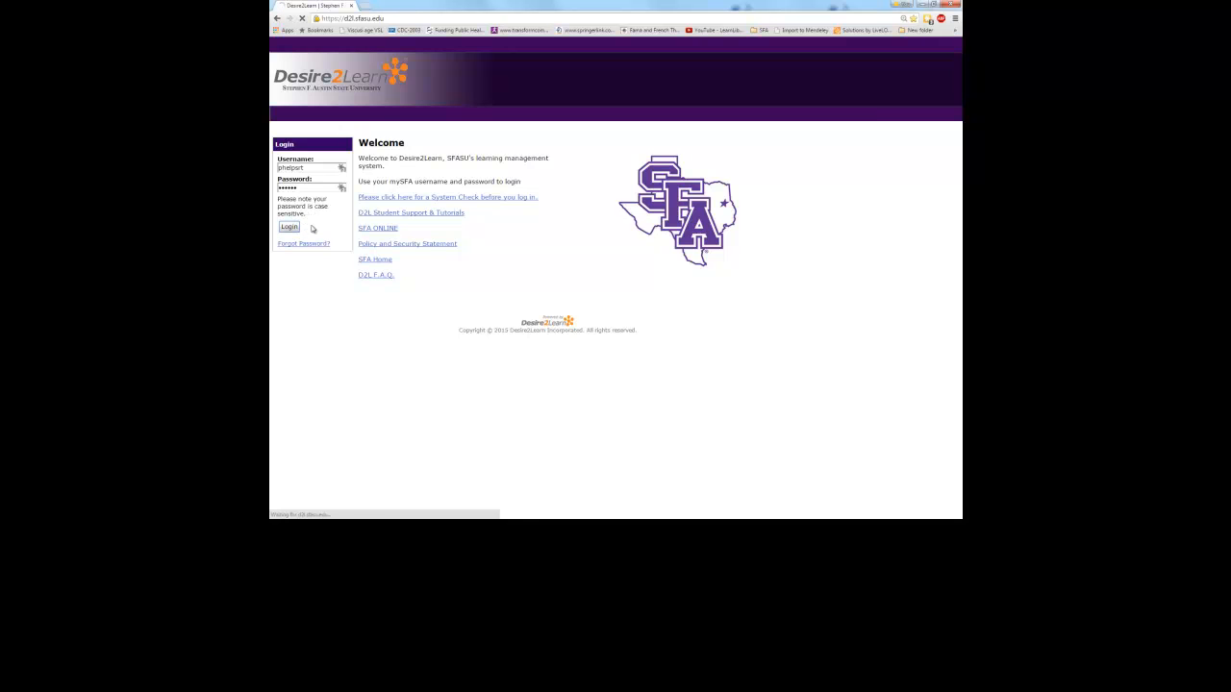
Open the content area of the Summer I 2015 course ECO-339-101 - Applied Statistics
scroll(358, 218, "down", 6)
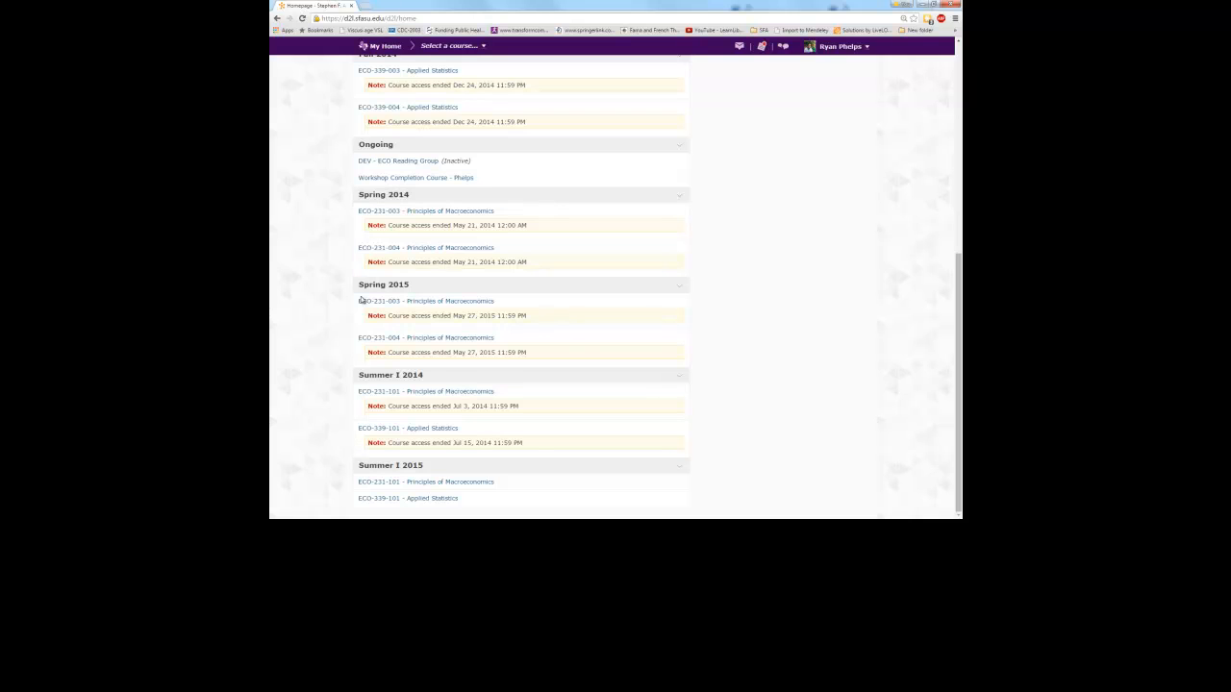
left_click(414, 499)
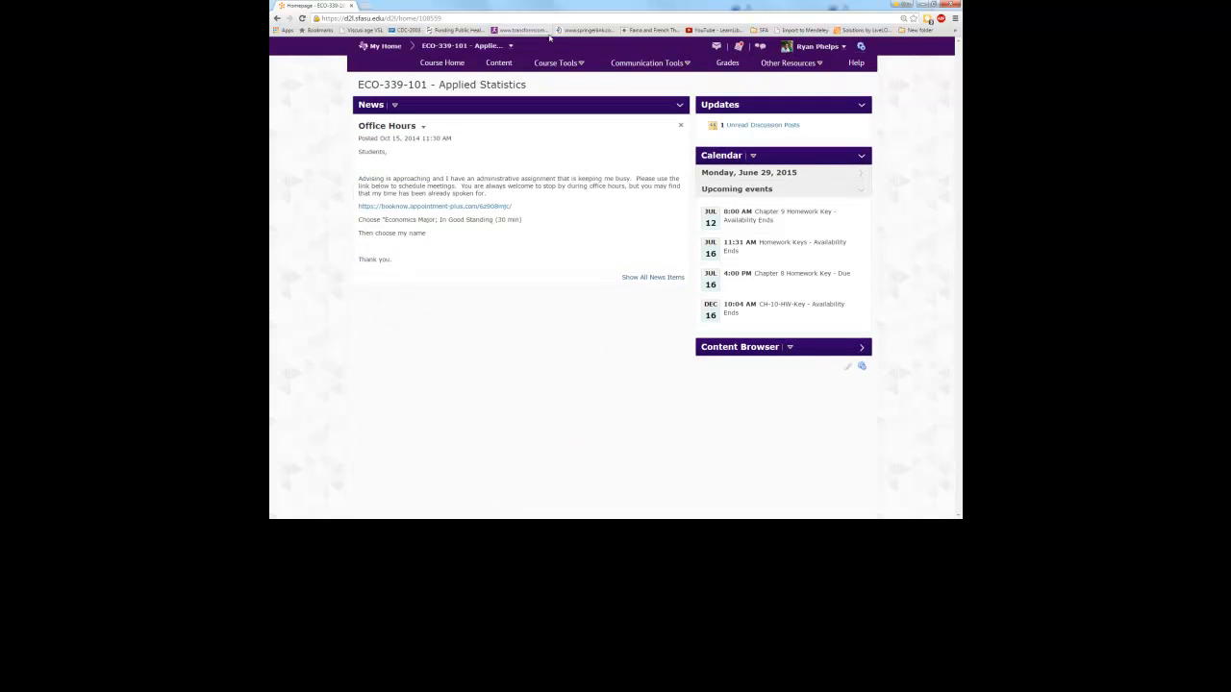
left_click(499, 65)
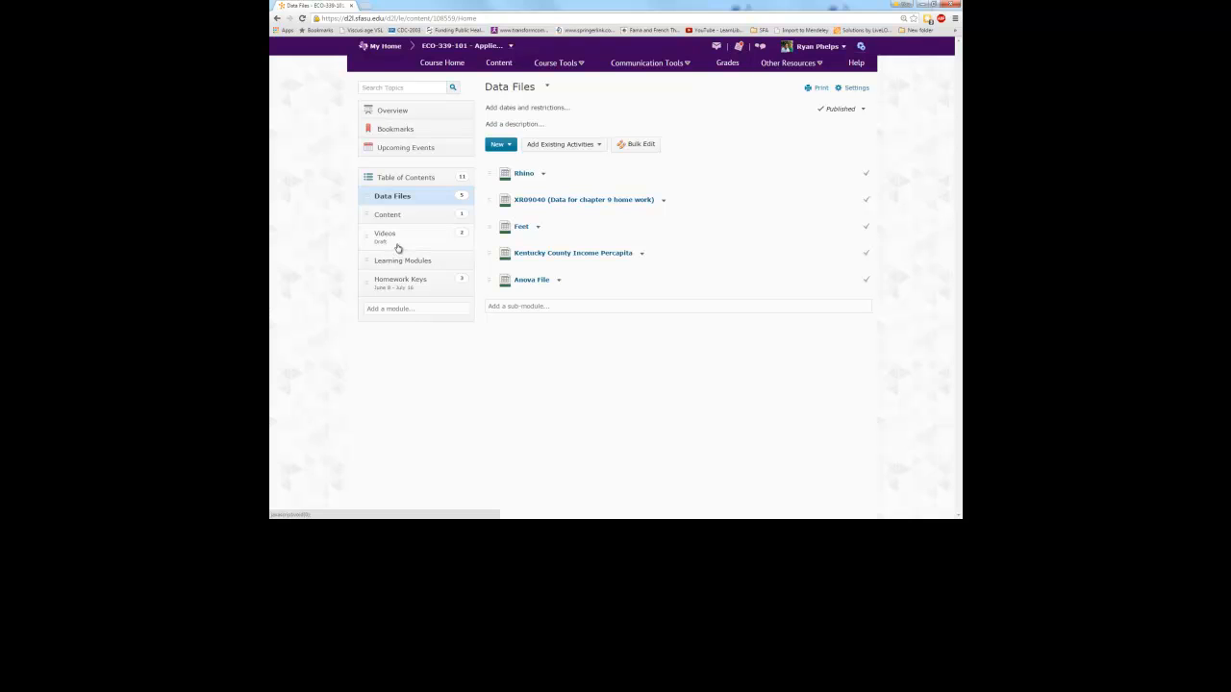
Download Kentucky County Income Percapita.xls from the Data Files module and open it in Excel
left_click(551, 255)
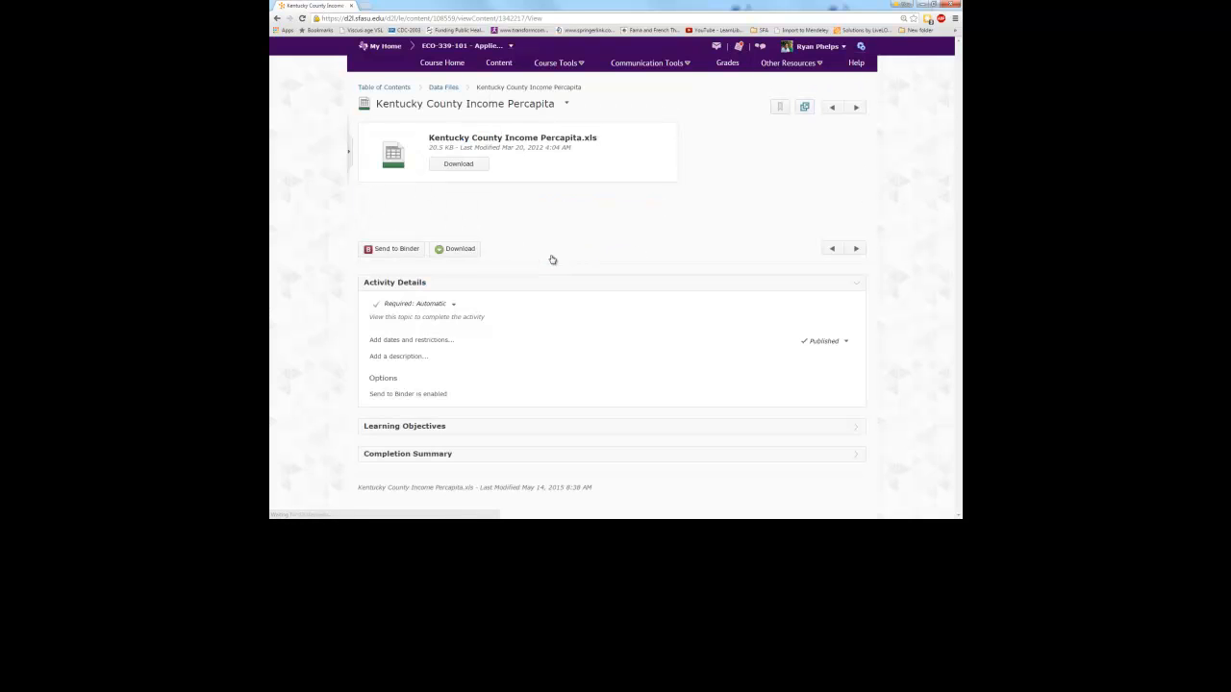
left_click(466, 165)
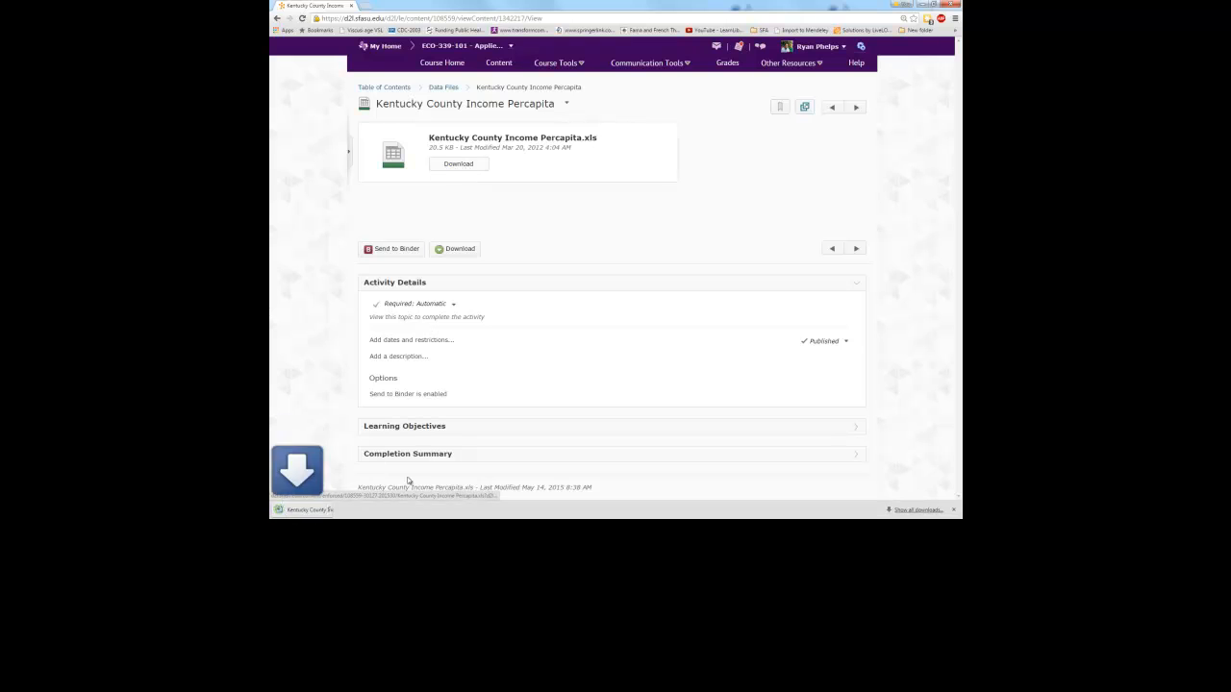
left_click(325, 509)
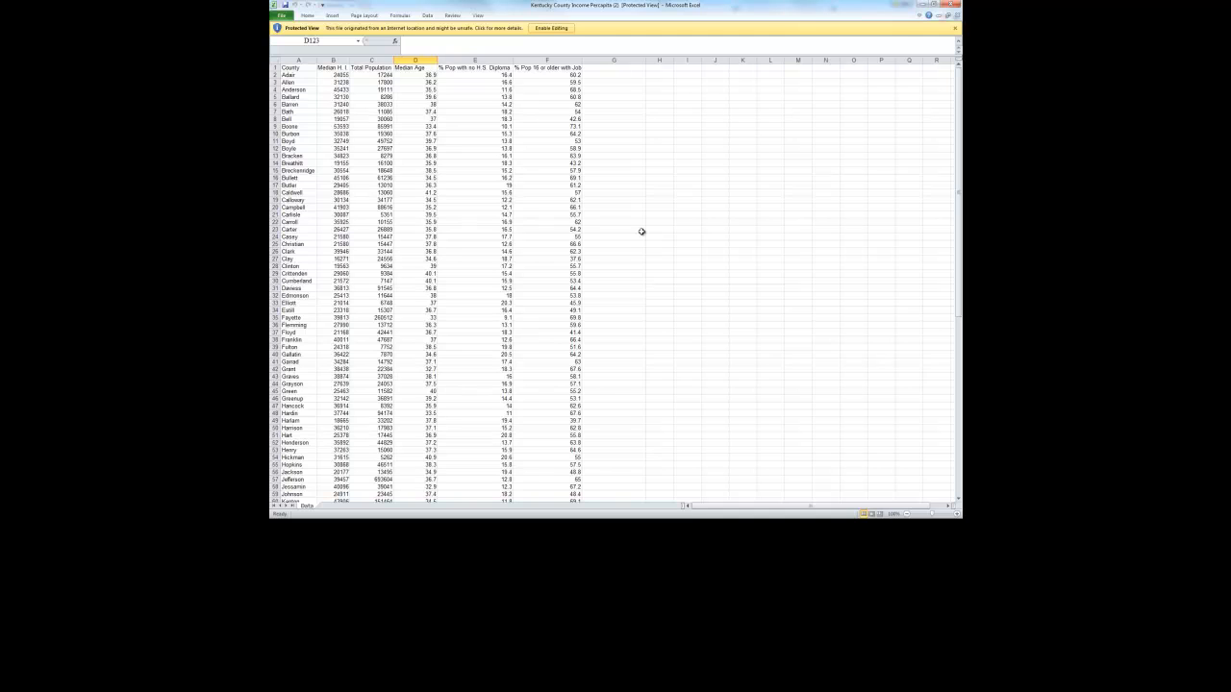
Examine the median income column and the explanatory variable columns from total population through percentage with a job
left_click(334, 59)
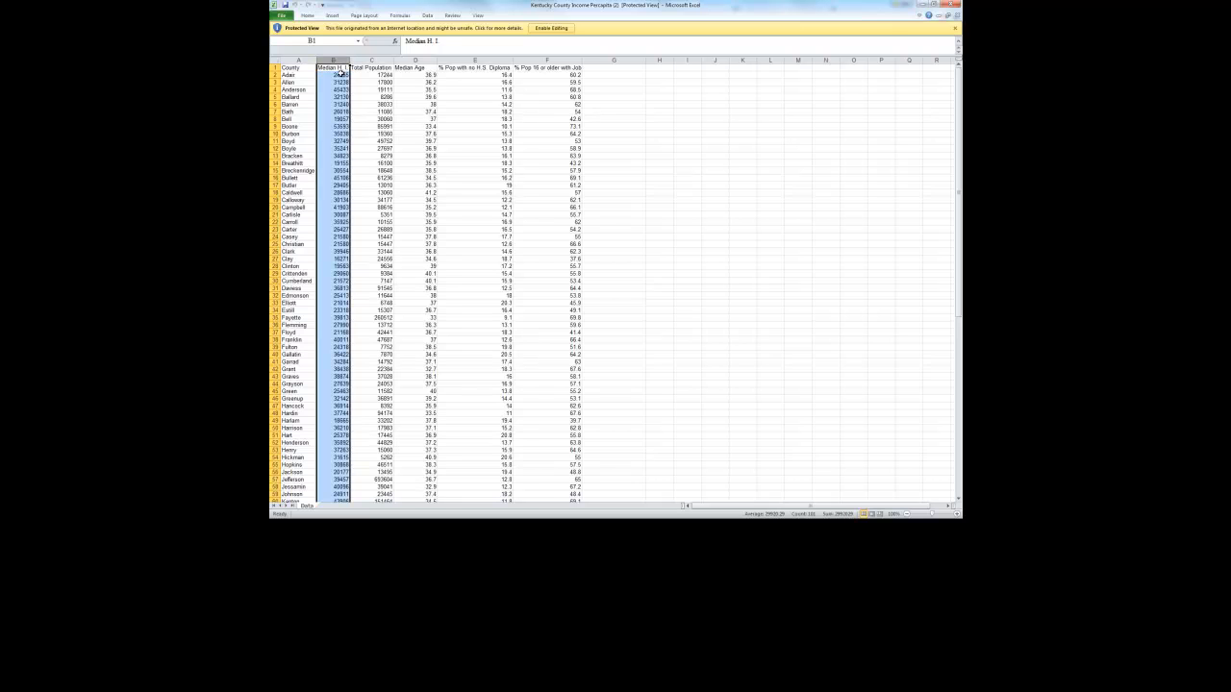
left_click_drag(372, 60, 532, 59)
left_click(602, 112)
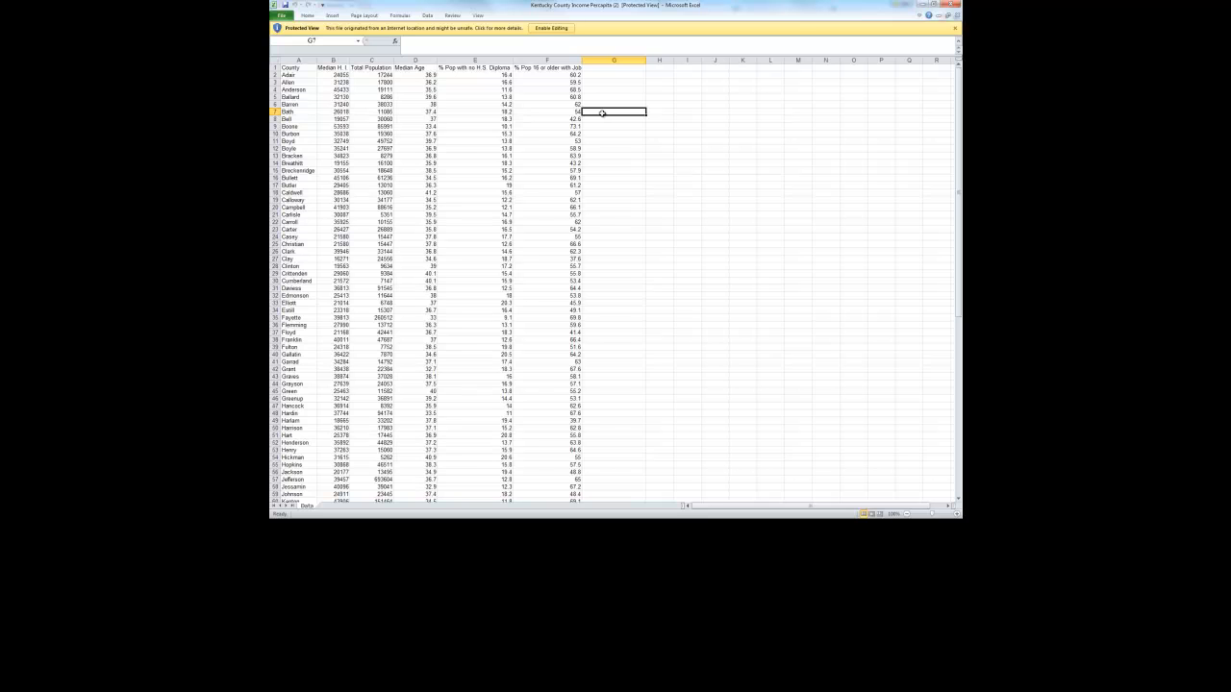
Enable editing of the workbook and start the Regression tool from the data analysis tools
left_click(551, 27)
left_click(429, 16)
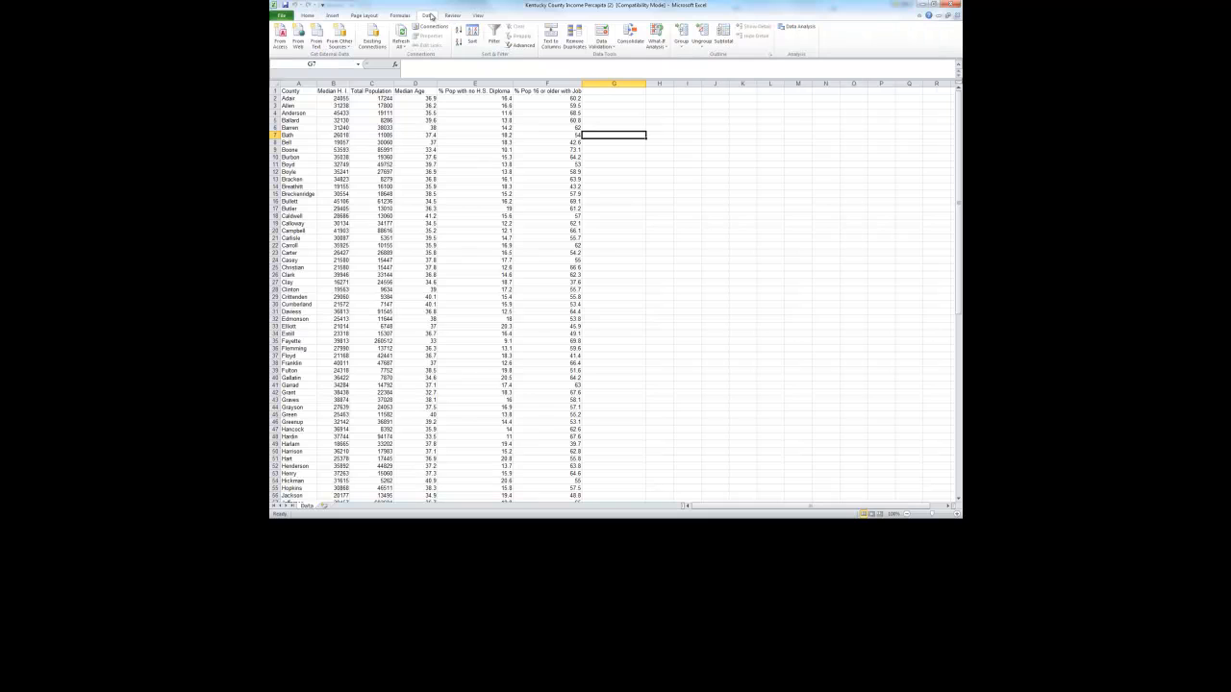
left_click(797, 29)
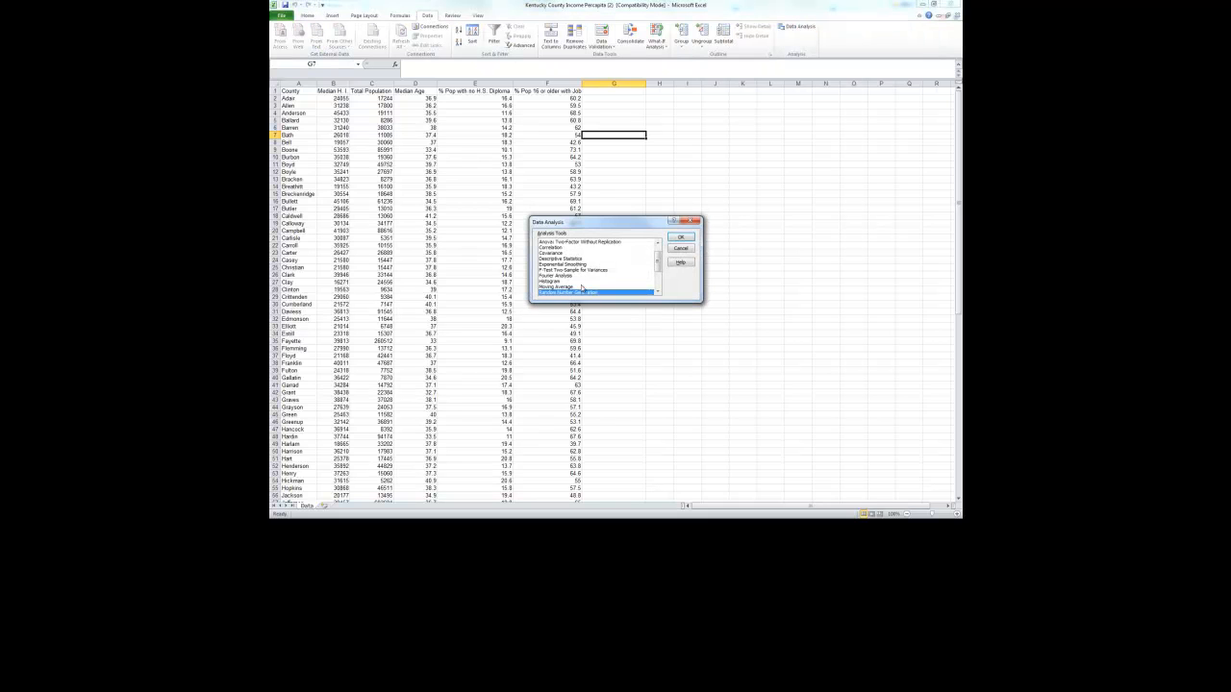
scroll(573, 291, "down", 1)
left_click(575, 287)
left_click(680, 238)
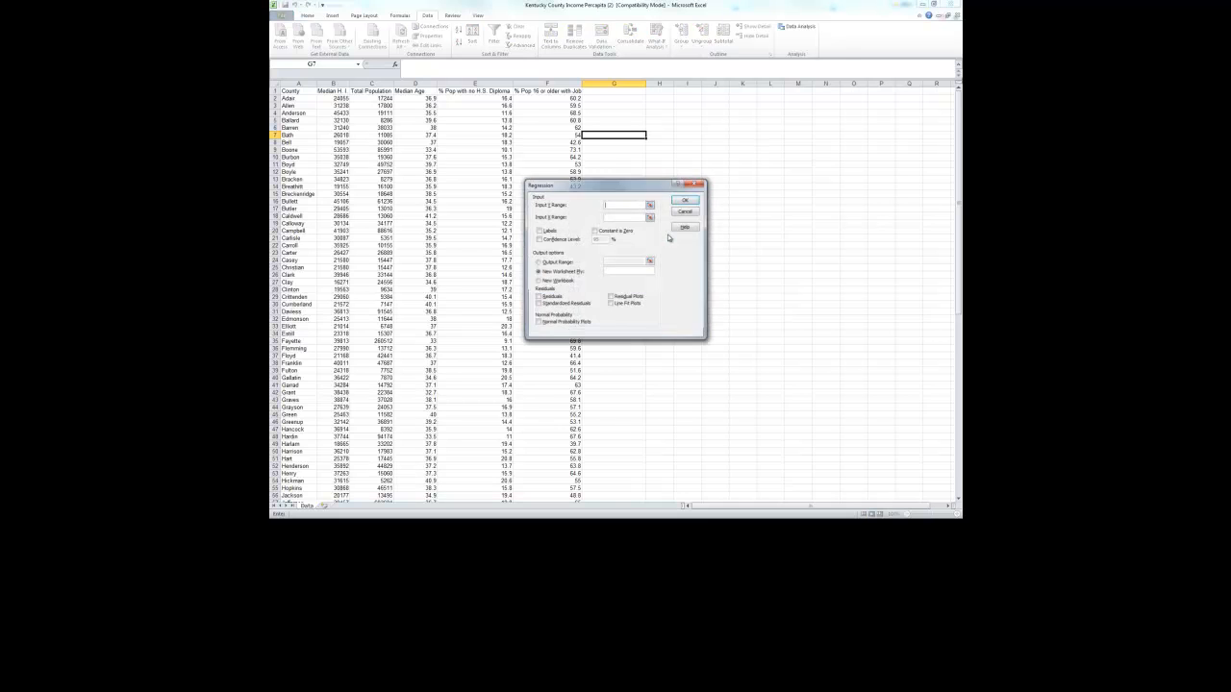
Set the regression's input Y range to the median income column with its header, B1:B101
left_click(651, 206)
left_click(335, 90)
key("ctrl+shift+Down")
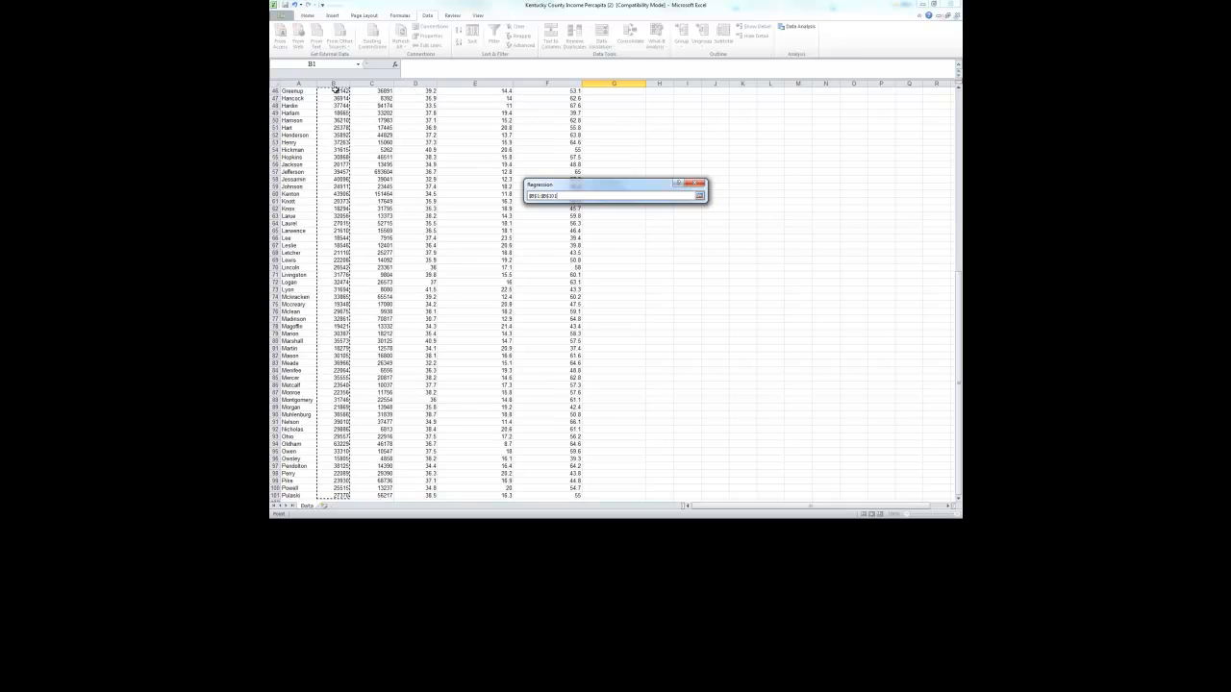
left_click(699, 195)
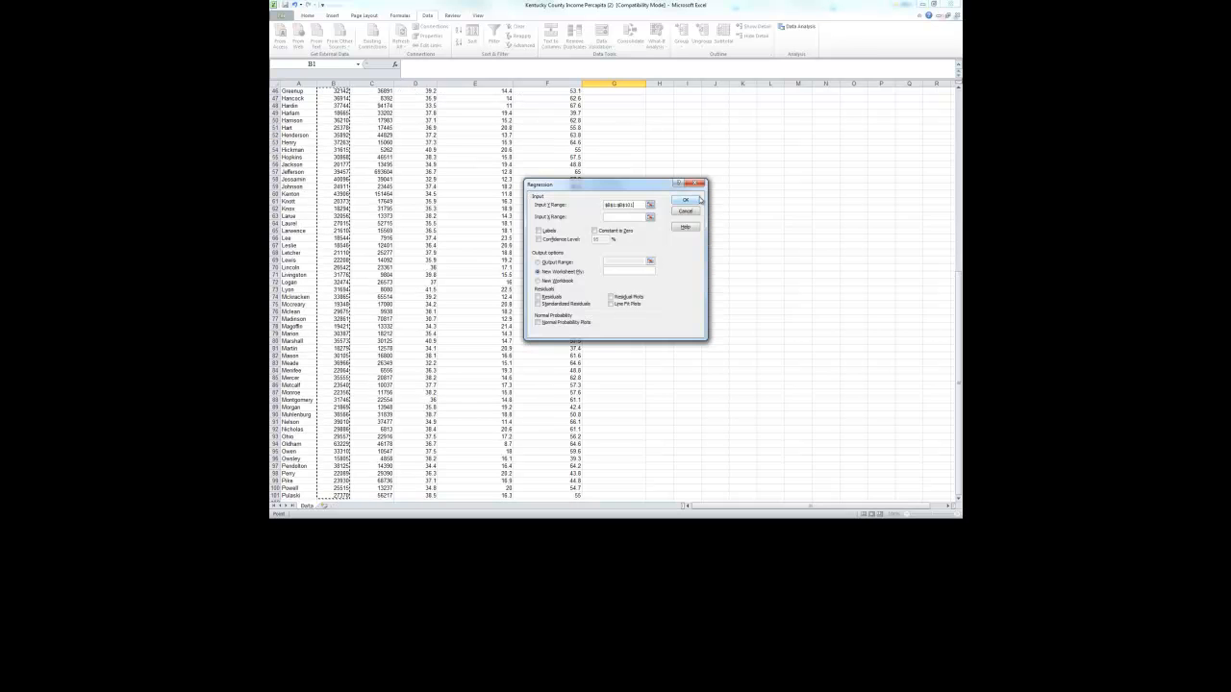
Set the input X range to C1:F101 with labels included, and run the regression to a new worksheet
left_click(650, 217)
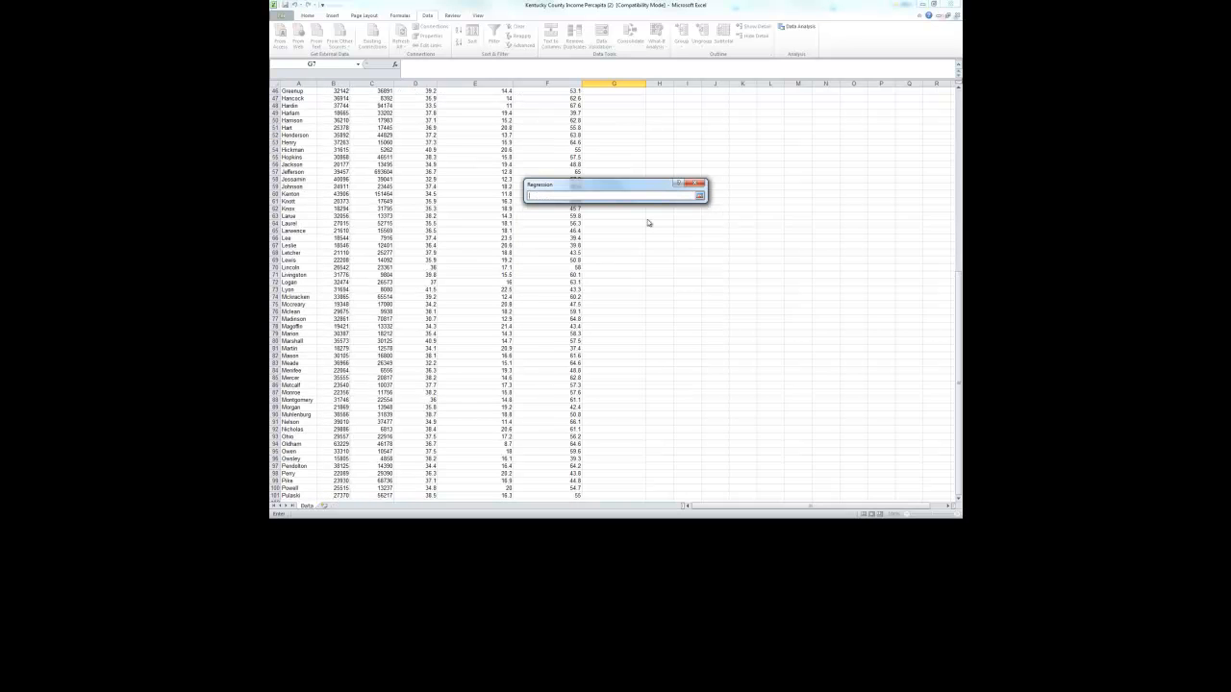
key("ctrl+Home")
key("Right")
key("Right")
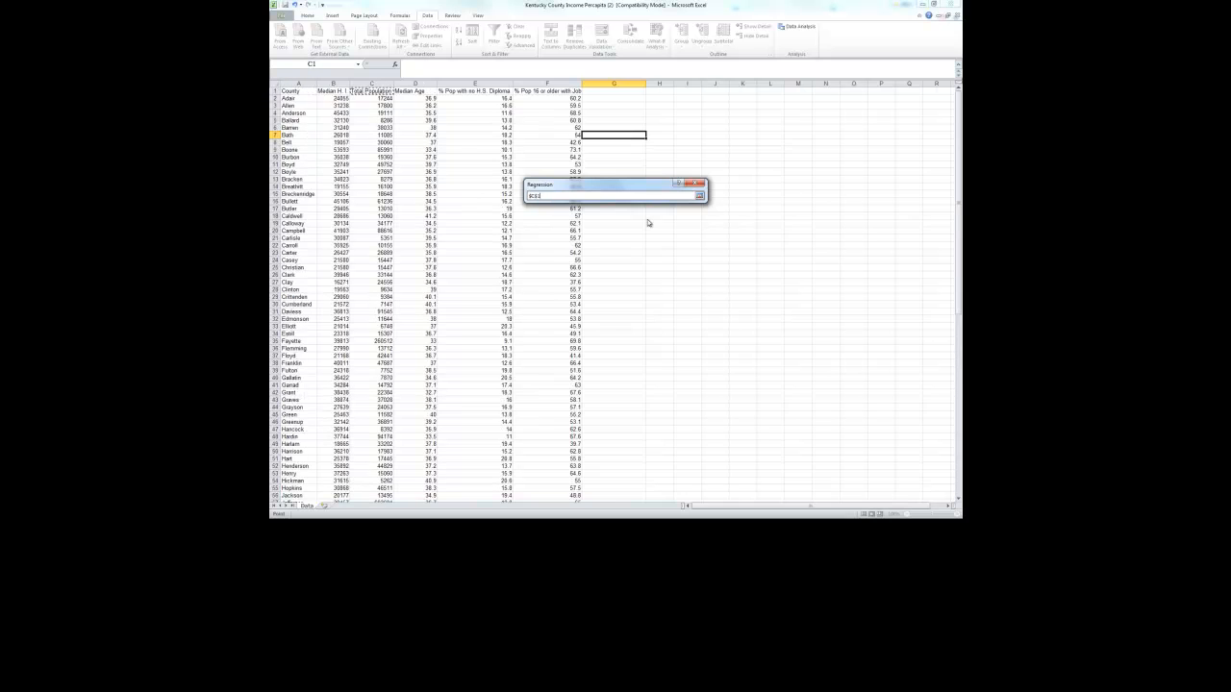
key("shift+Right")
key("shift+Right")
key("shift+Right")
key("ctrl+shift+Down")
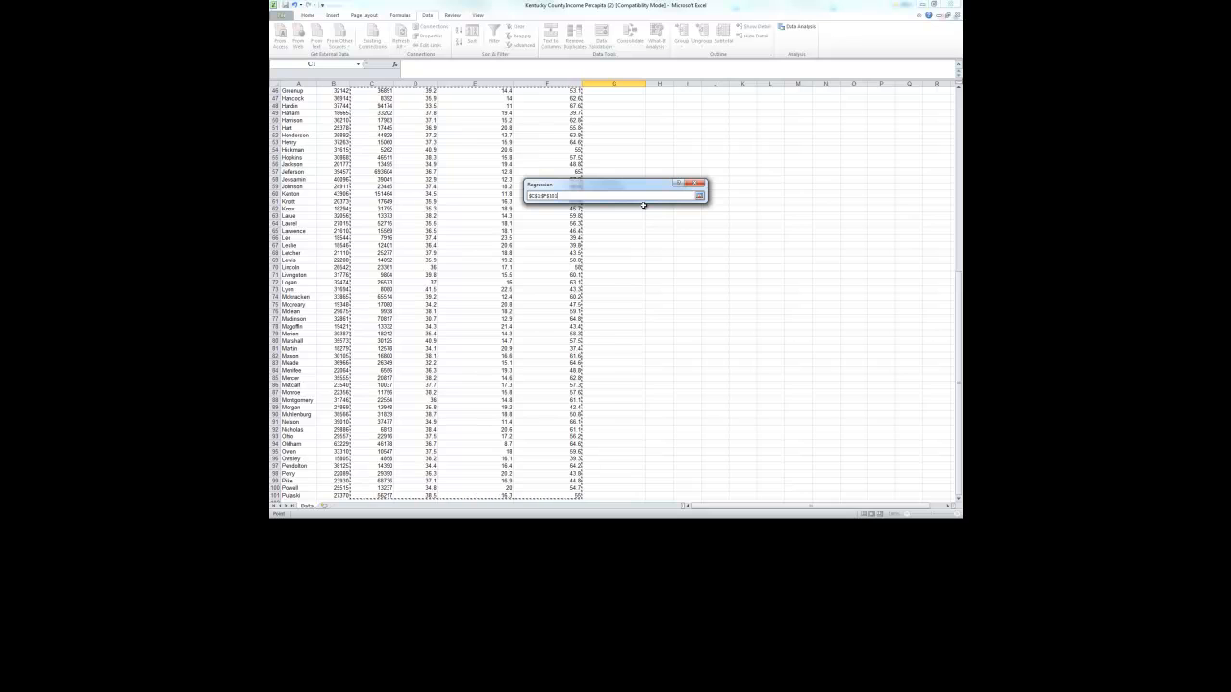
left_click(699, 195)
left_click(540, 231)
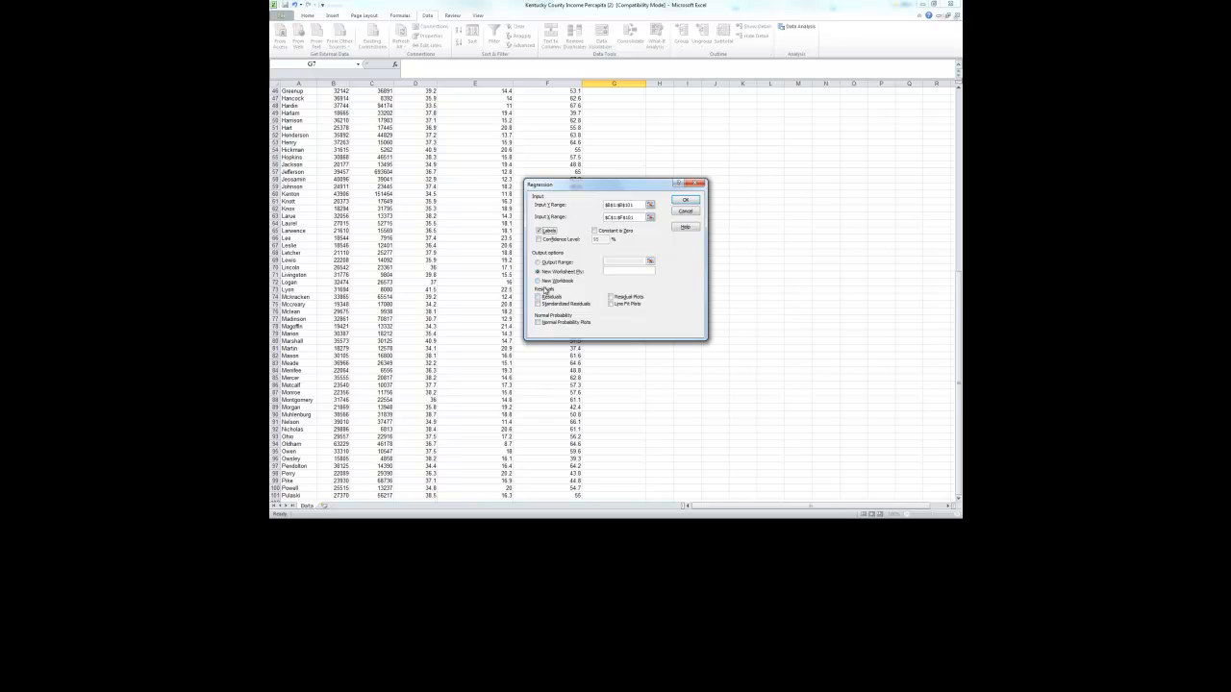
left_click(685, 199)
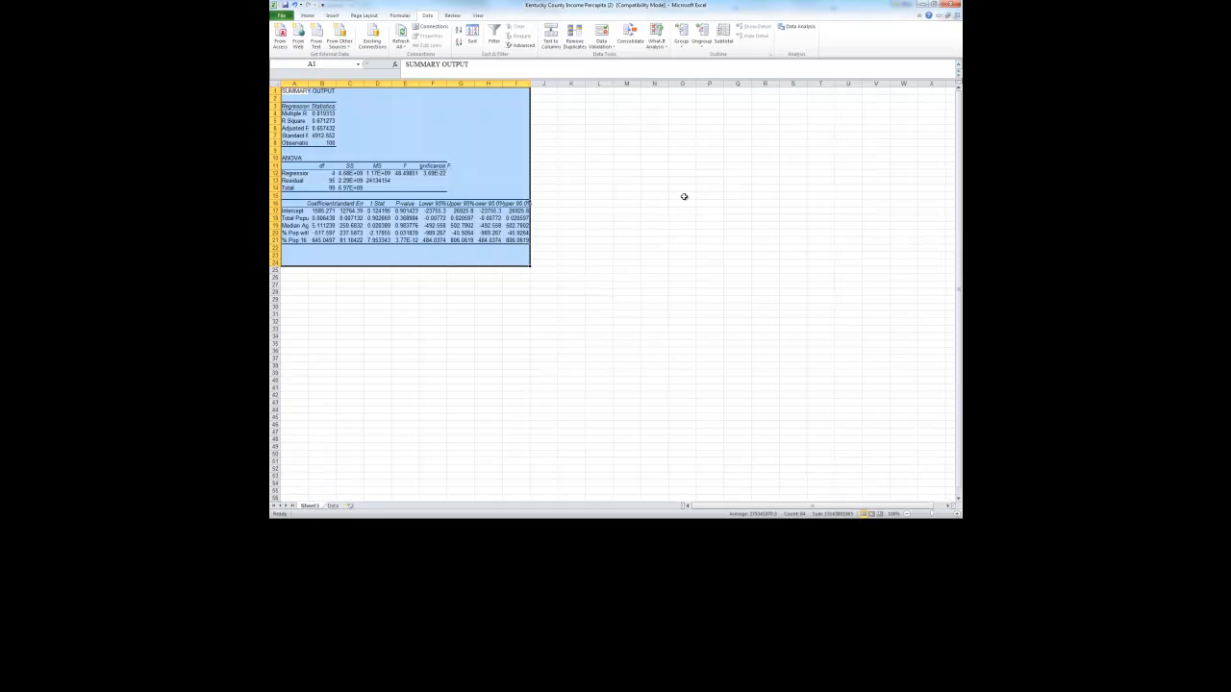
Autofit all column widths on the regression summary output sheet
left_click(276, 83)
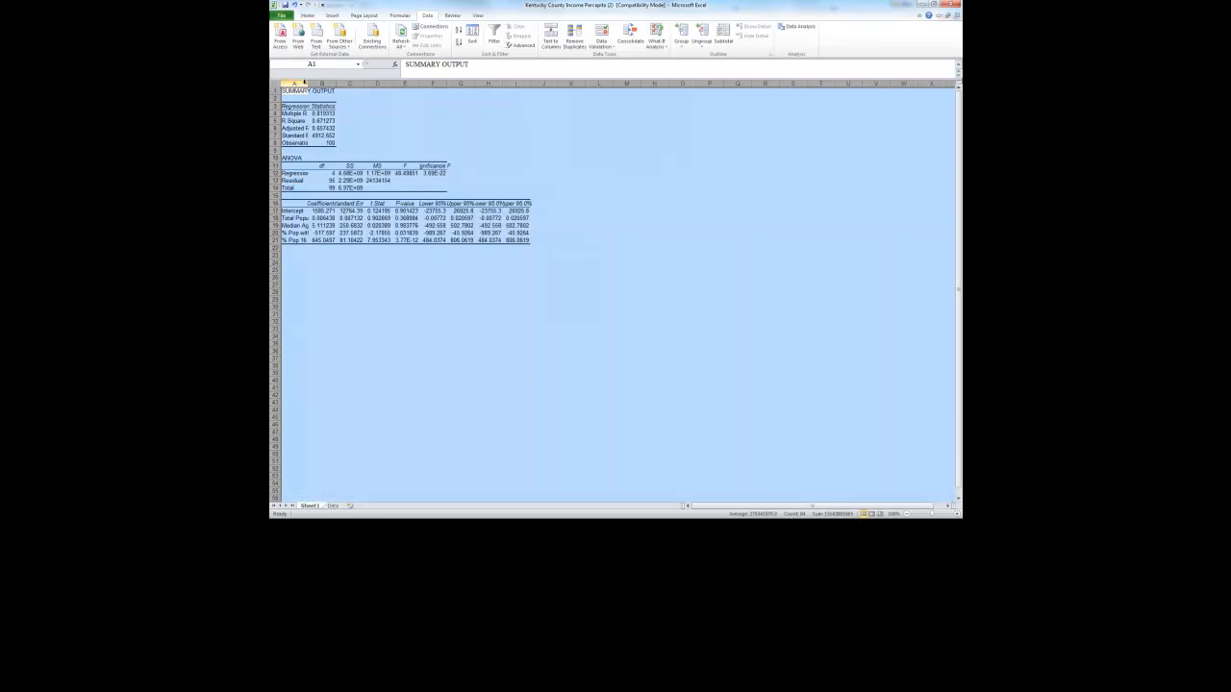
double_click(308, 84)
left_click(416, 301)
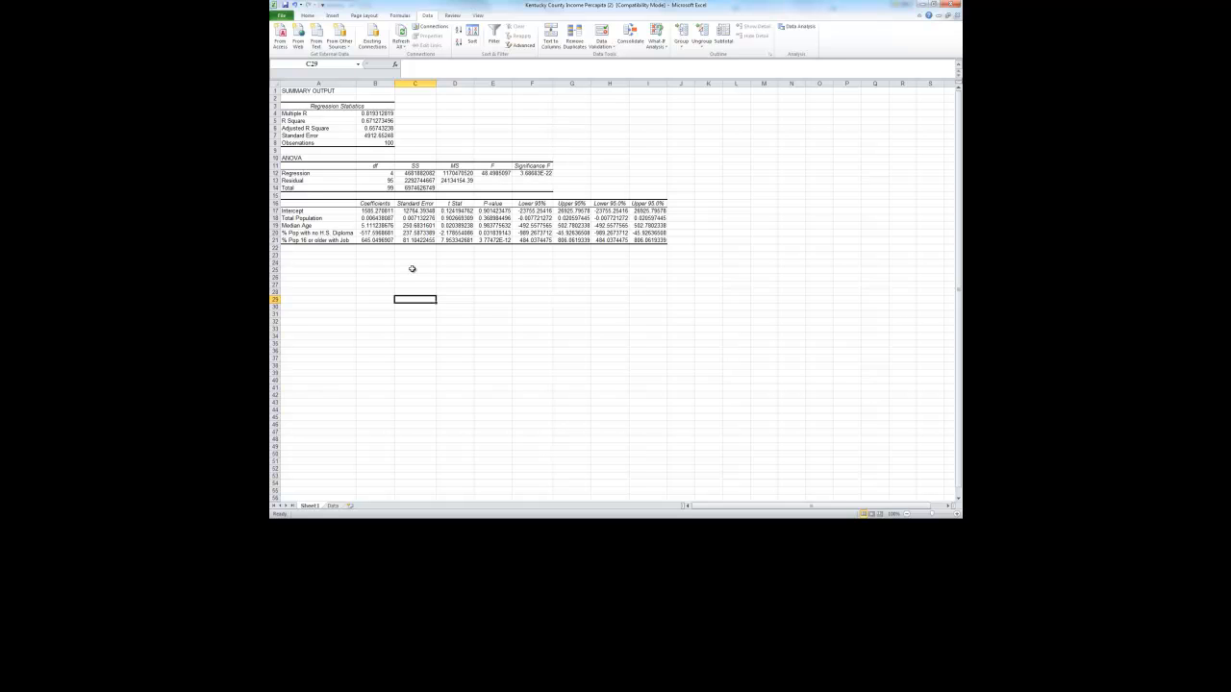
Reduce the regression statistics in B4:B7 to three decimal places and autofit column B
left_click_drag(388, 113, 388, 136)
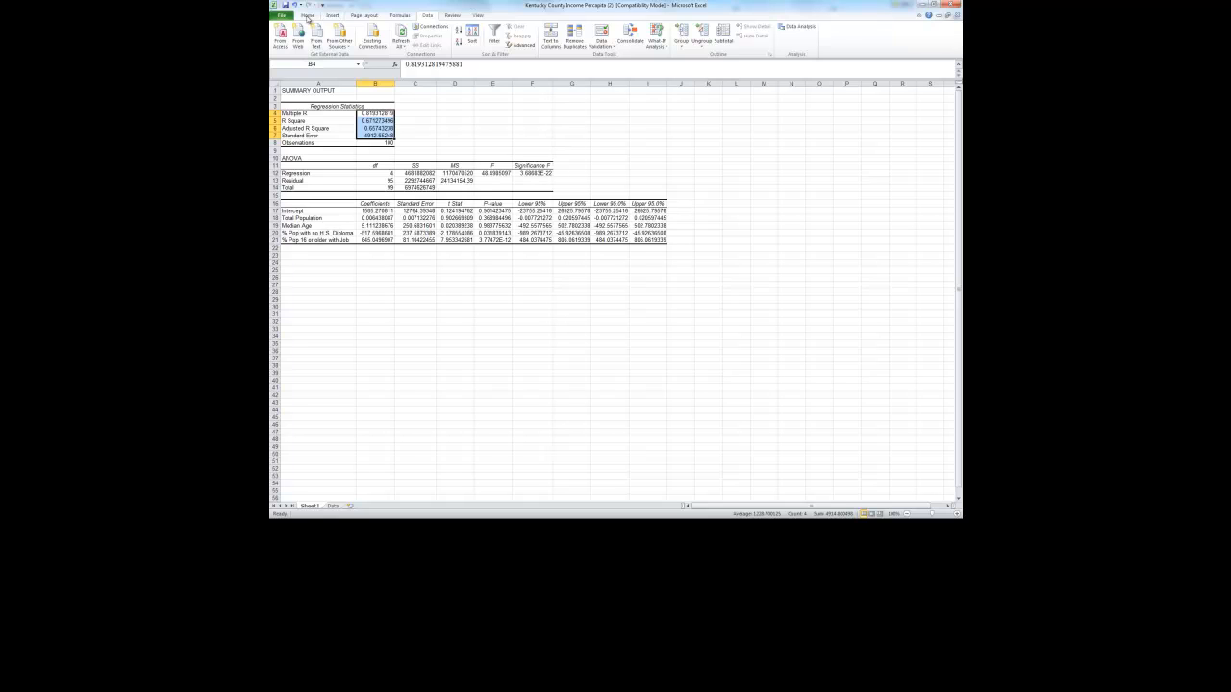
left_click(307, 17)
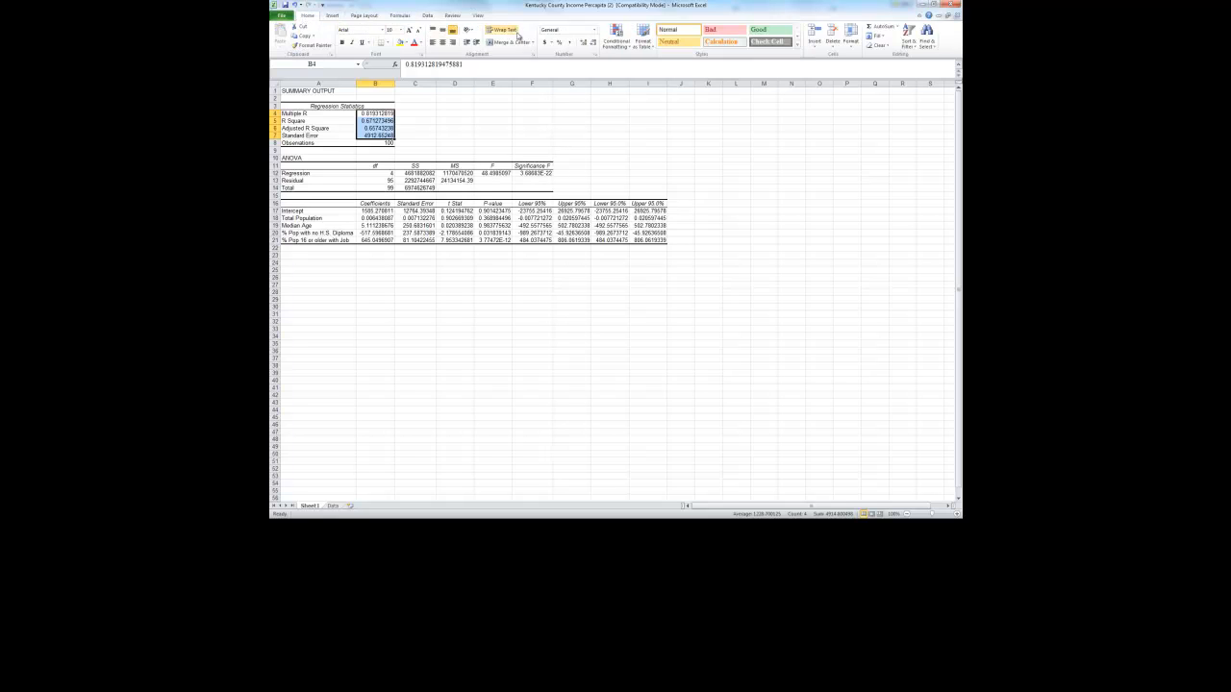
left_click(592, 43)
left_click(592, 43)
left_click(592, 43)
left_click(593, 43)
left_click(592, 43)
left_click(593, 43)
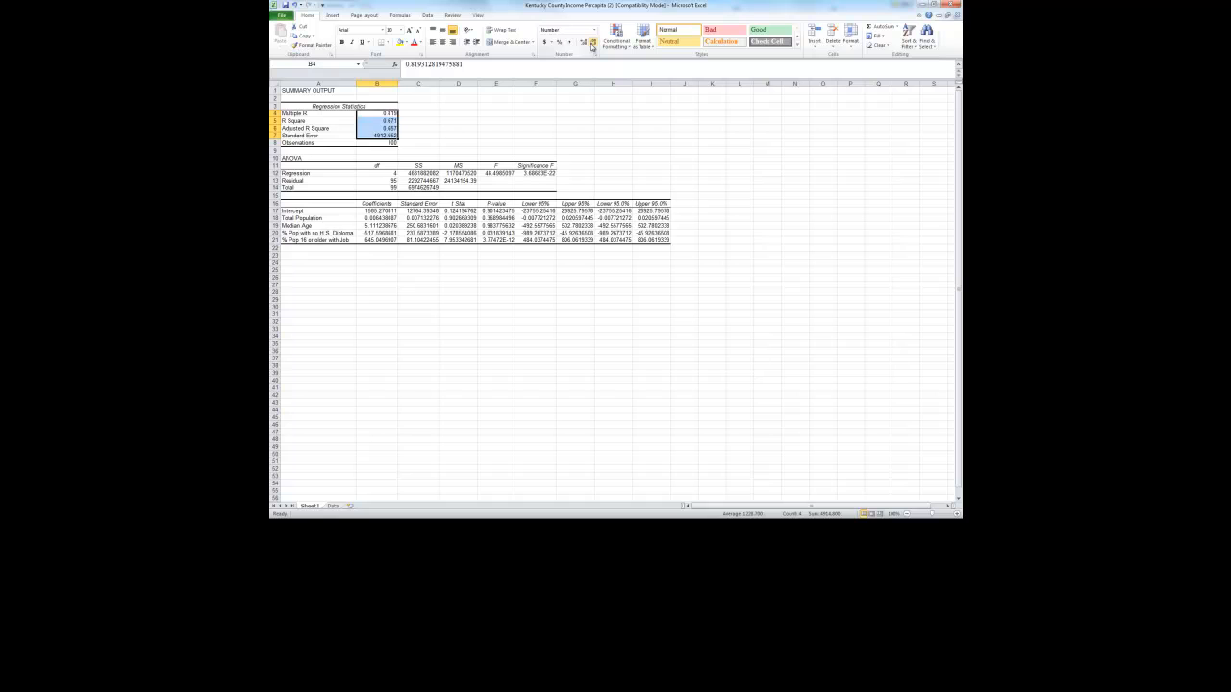
double_click(397, 83)
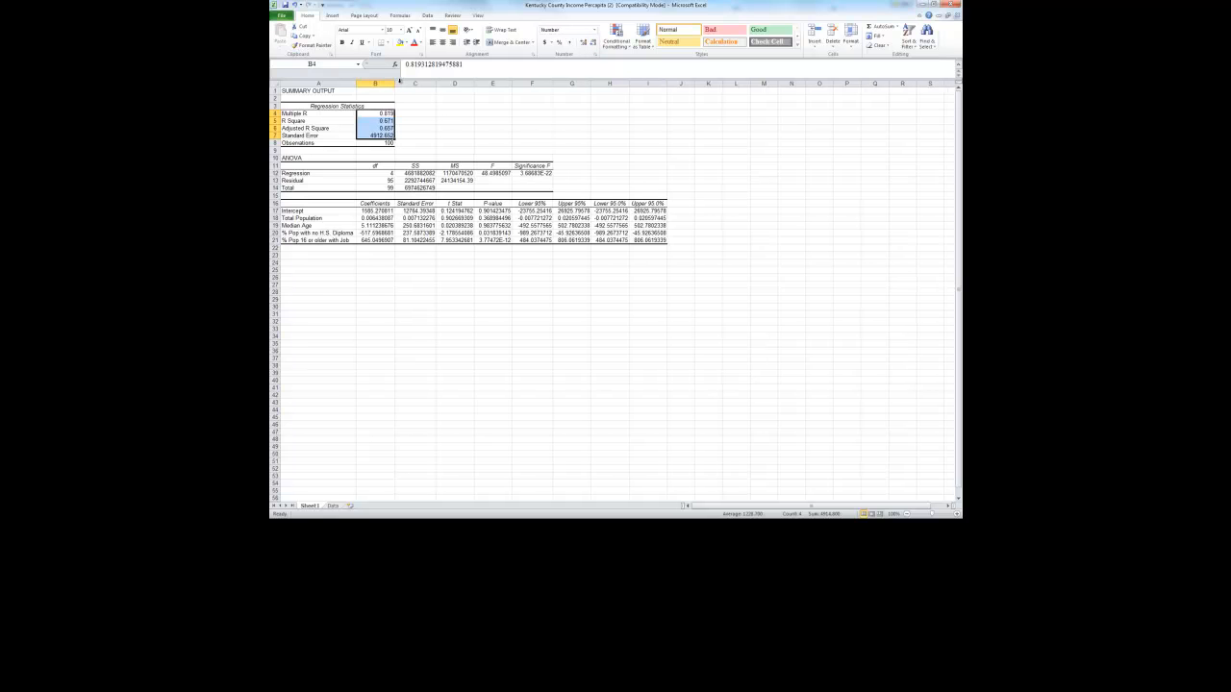
Copy the R Square cell's number format to the coefficient table values in B17:I21 with Format Painter
left_click(308, 48)
left_click(363, 124)
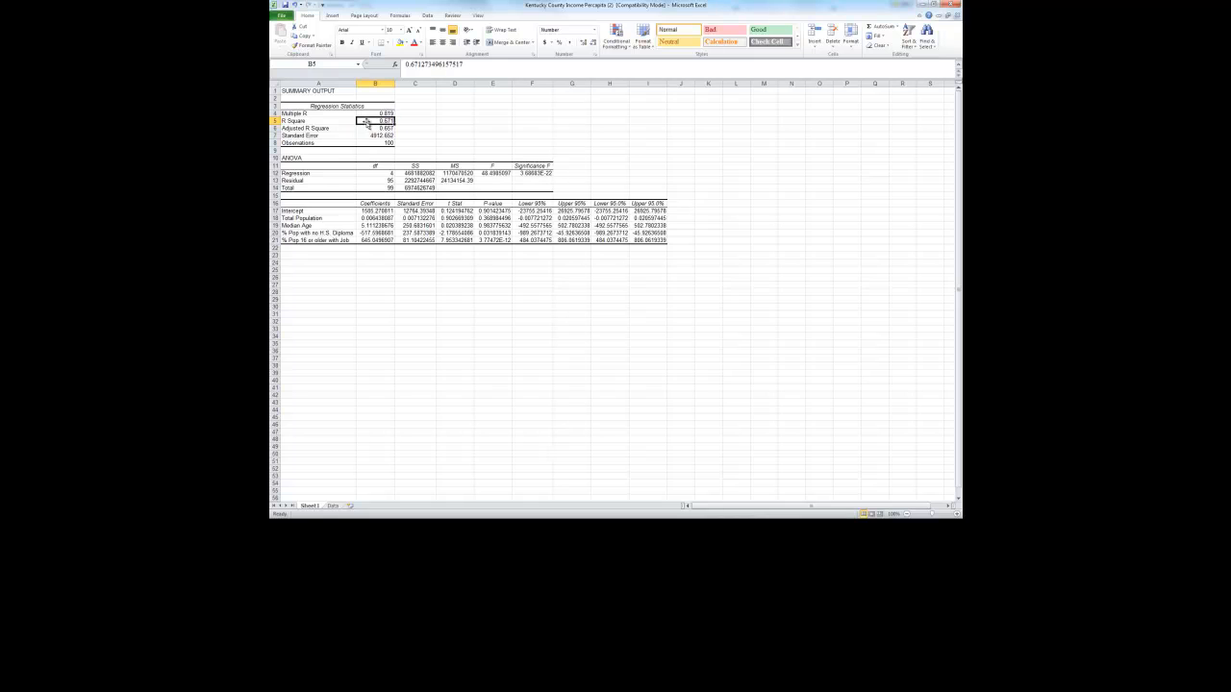
left_click(312, 45)
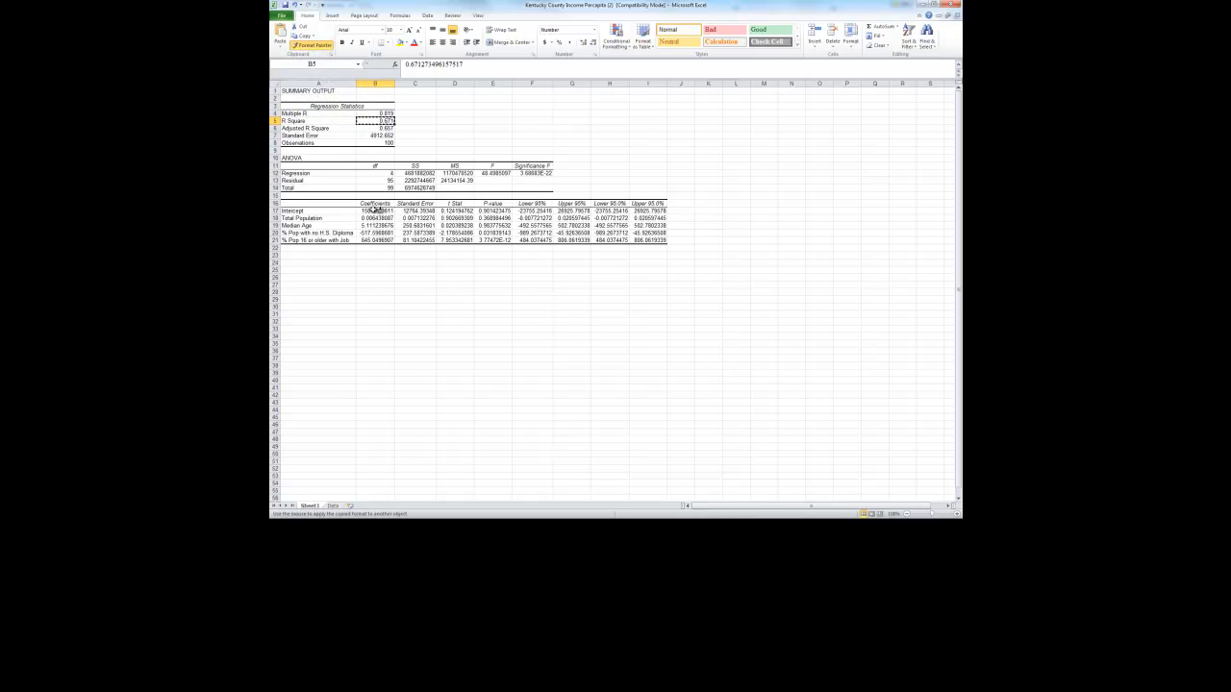
mouse_move(376, 211)
left_mouse_down()
mouse_move(673, 235)
mouse_move(654, 238)
left_mouse_up()
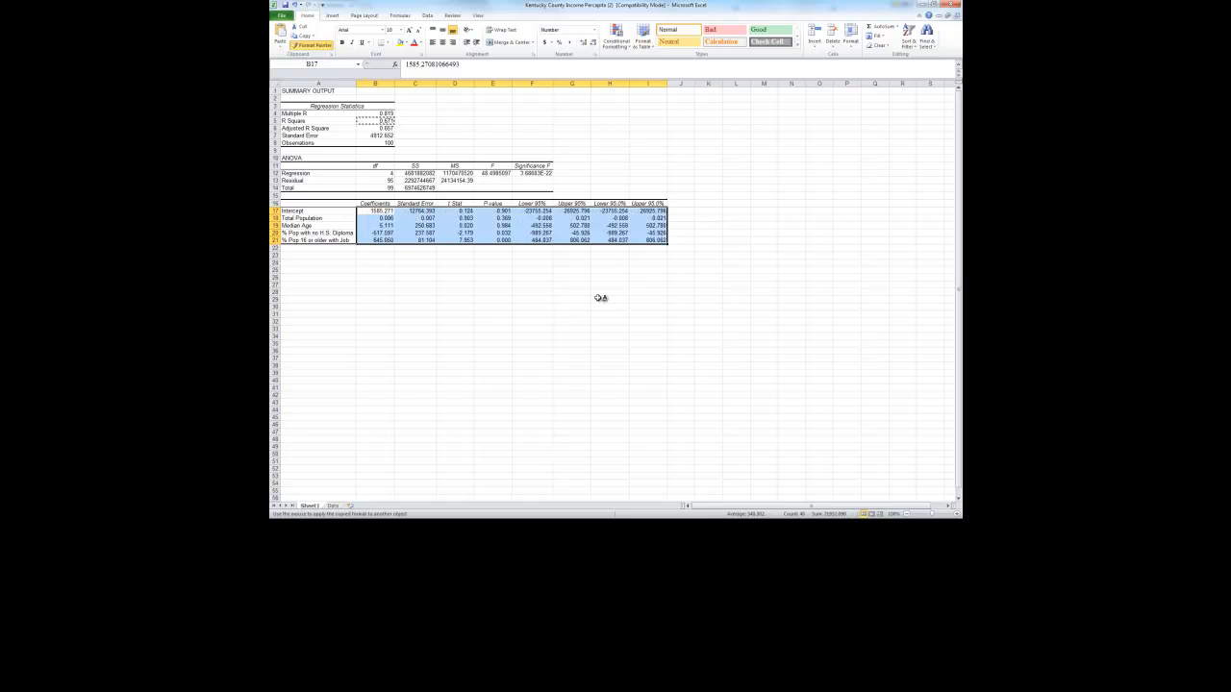
left_click(609, 298)
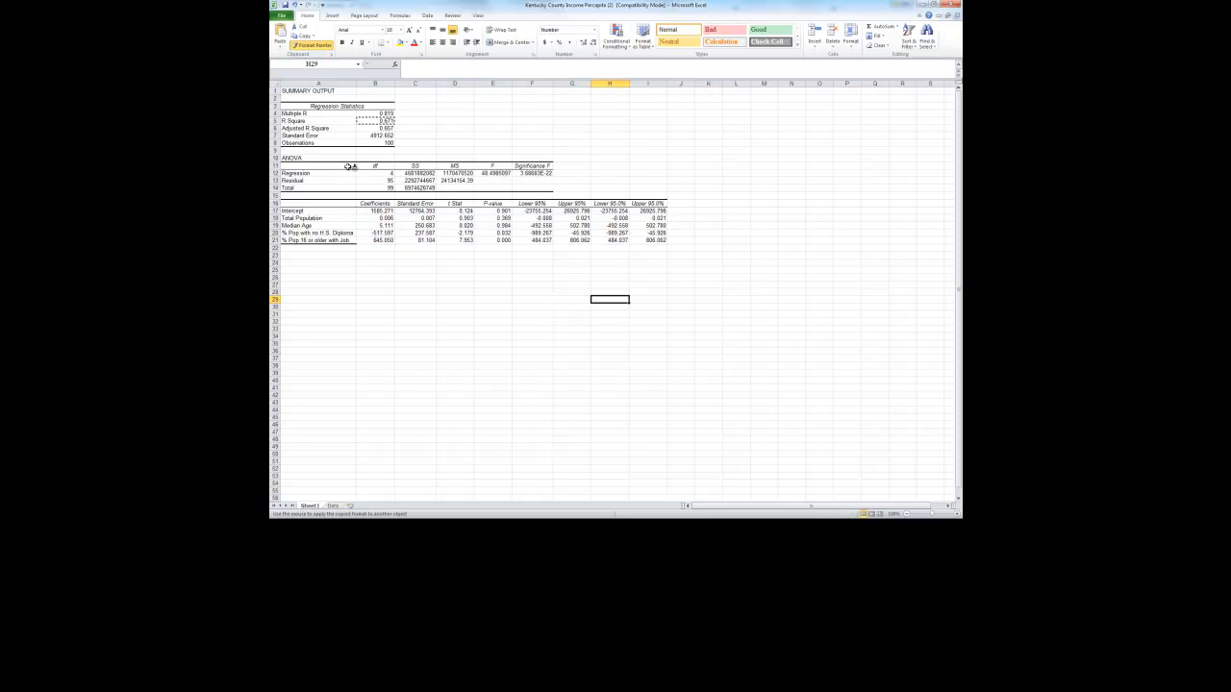
Apply the same three-decimal format to the ANOVA values in C12:F14 and autofit columns C and D
left_click_drag(416, 174, 538, 187)
left_click(472, 263)
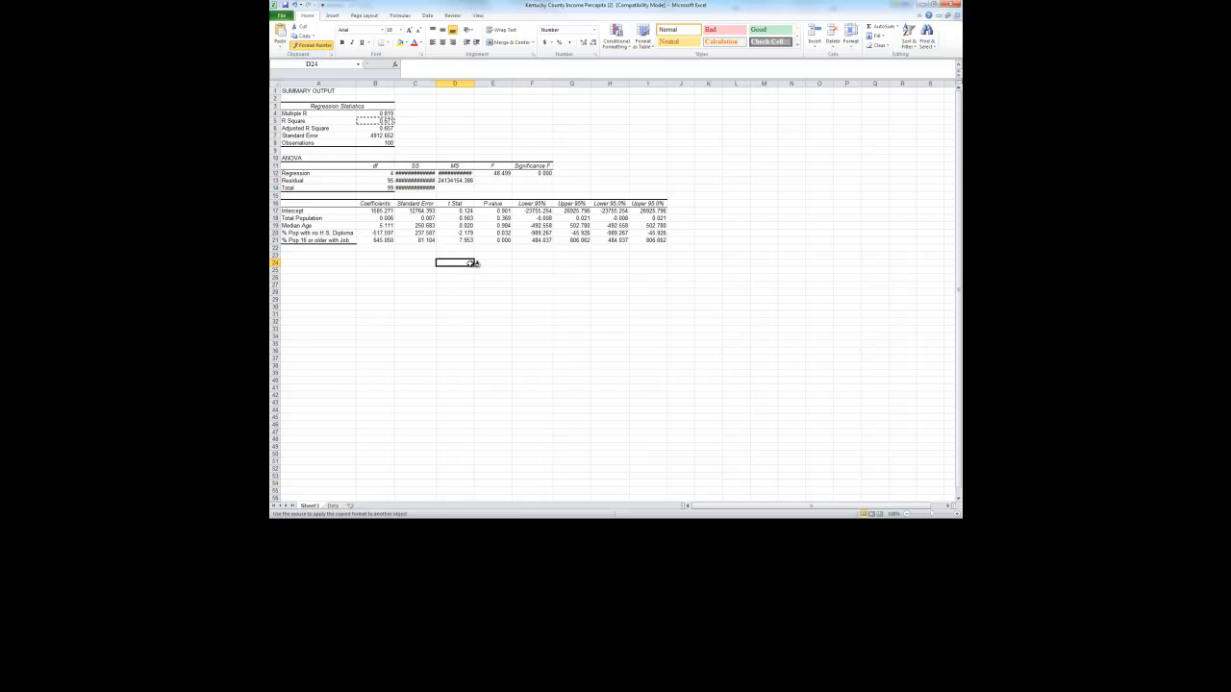
key("Escape")
double_click(435, 82)
double_click(478, 83)
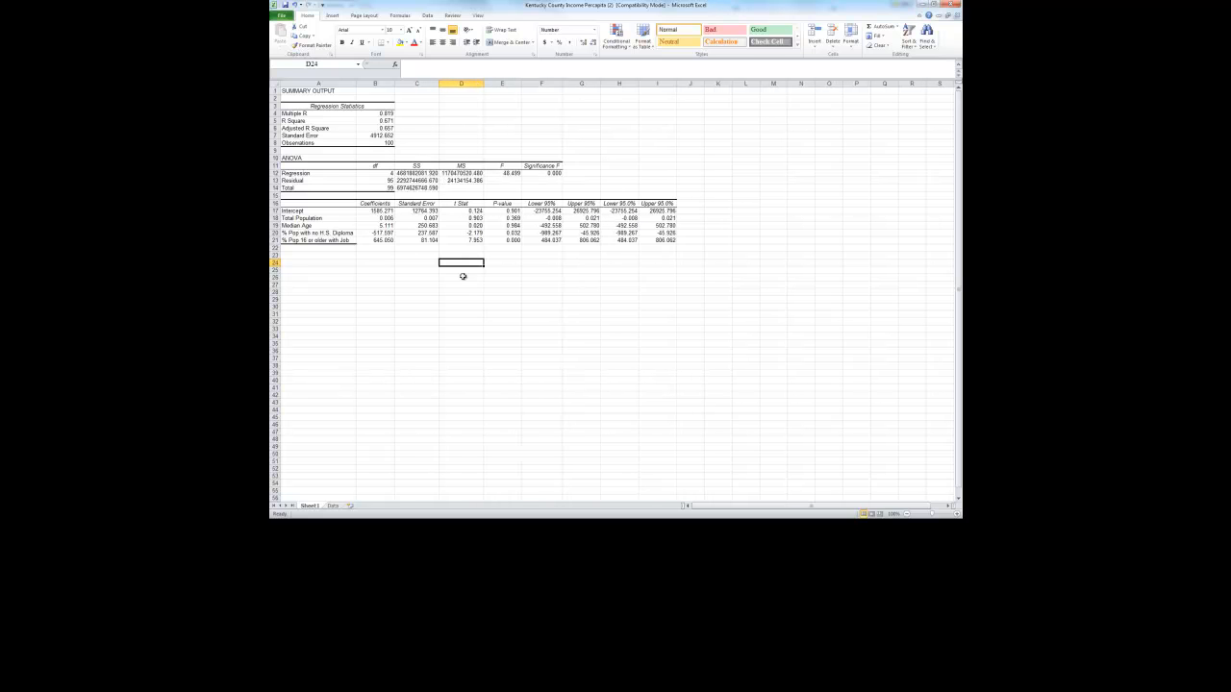
left_click(464, 285)
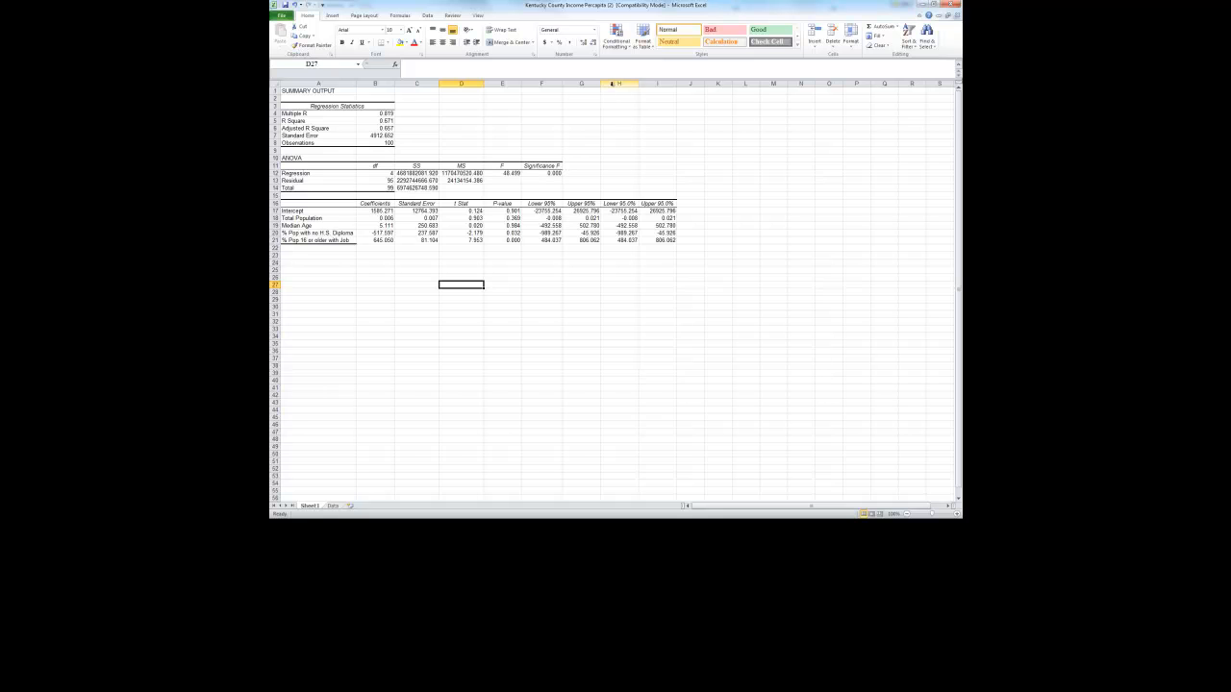
Delete columns H and I with the duplicate Lower 95.0% and Upper 95.0% values
left_click_drag(613, 84, 654, 83)
right_click(651, 84)
left_click(673, 149)
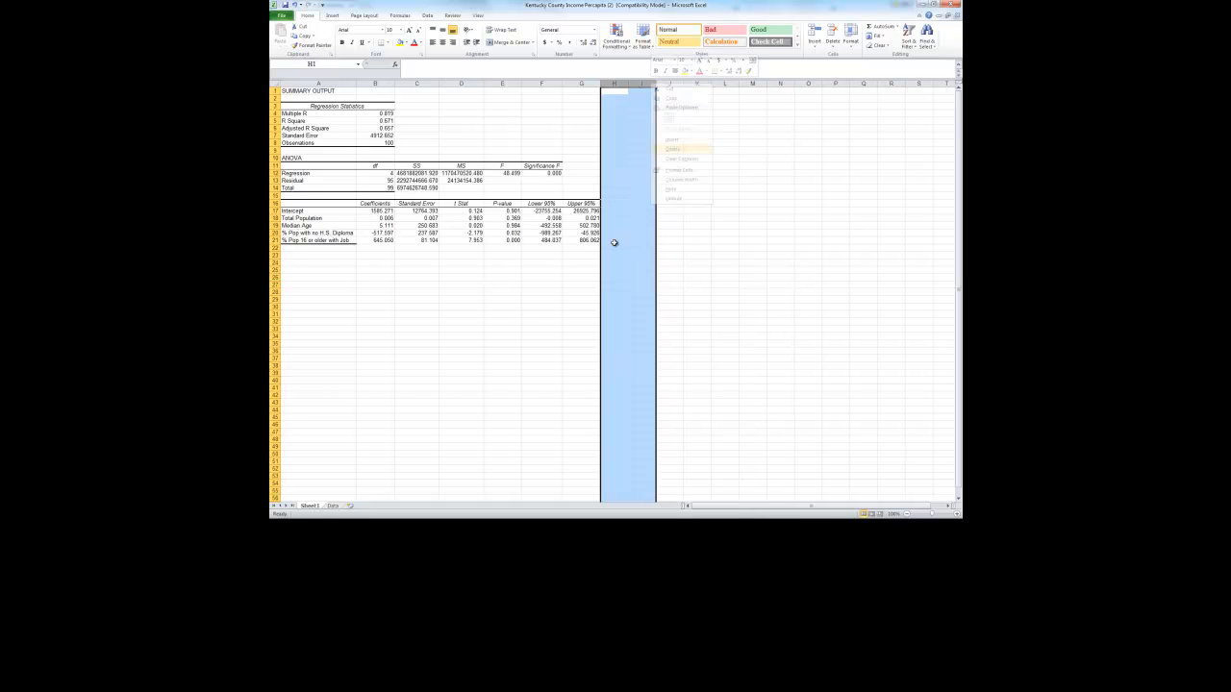
left_click(486, 350)
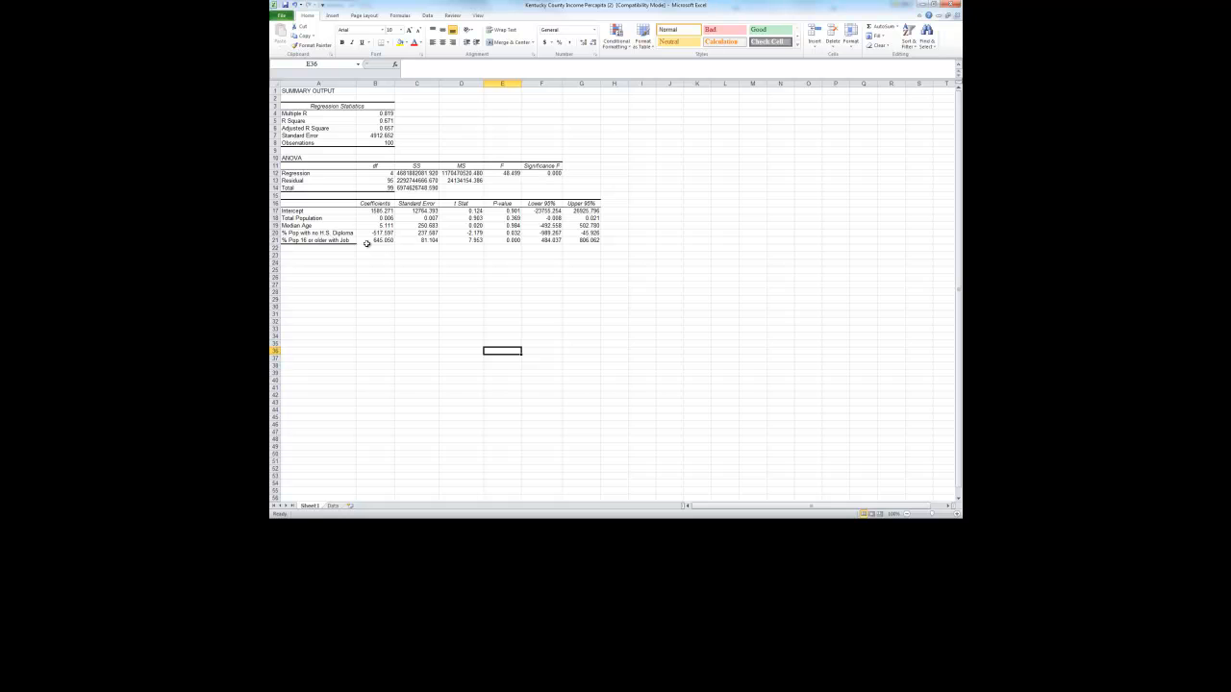
left_click_drag(308, 92, 595, 248)
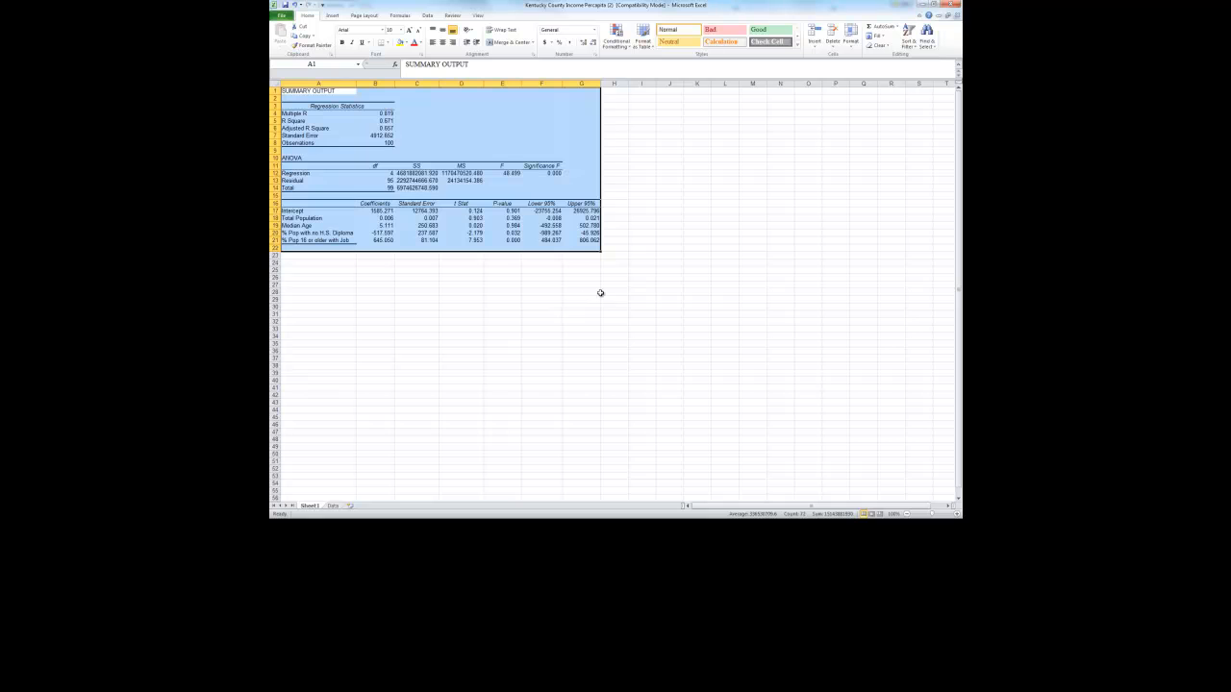
left_click(646, 151)
left_click(685, 144)
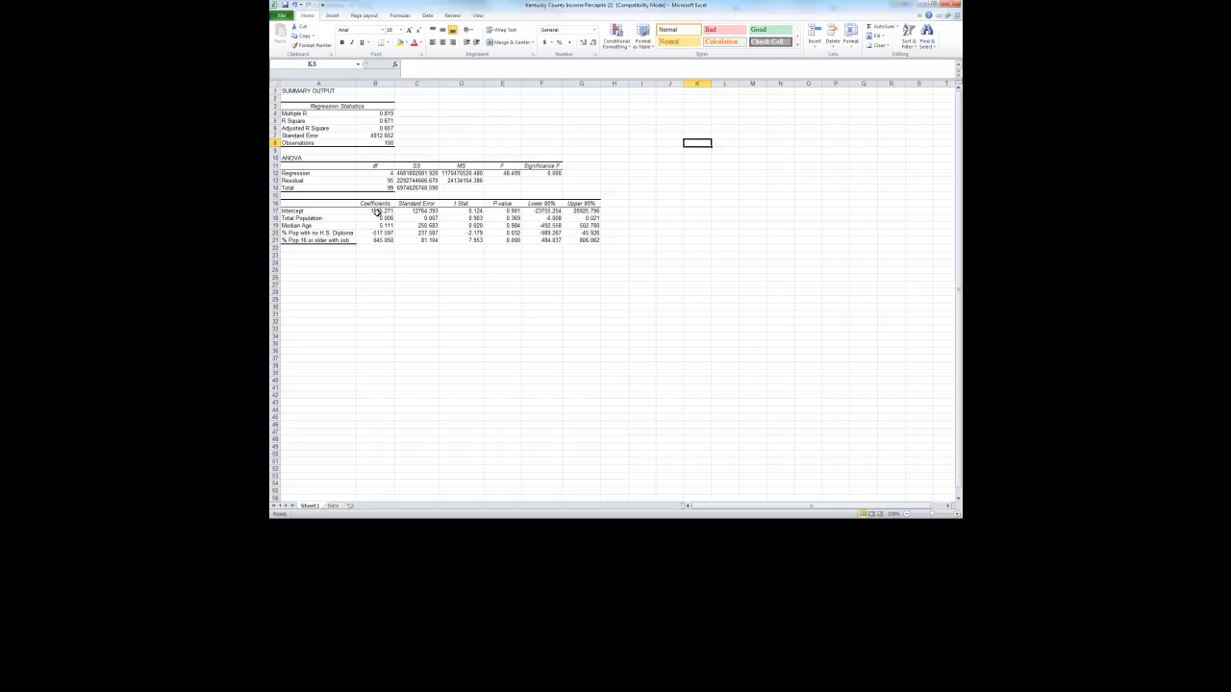
Copy the coefficients and standard errors in B17:C21 and paste them as values starting at J11
left_click_drag(377, 212, 404, 242)
key("ctrl+c")
right_click(671, 166)
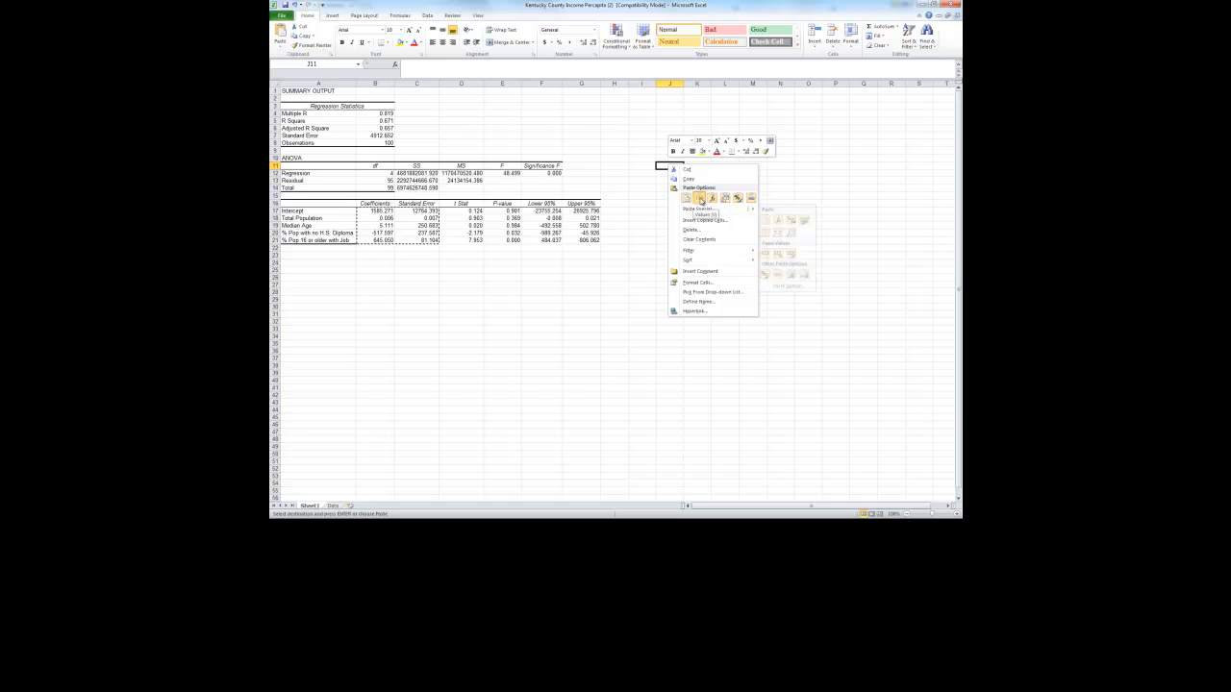
left_click(701, 197)
Spread the pasted value pairs in columns J and K over rows 11, 13, 15, 17 and 19, leaving a blank row between them
left_click(678, 233)
left_click_drag(672, 176, 687, 234)
left_click(689, 203)
left_click(677, 218)
left_click(367, 291)
Copy the four variable labels in A18:A21 into column I beside the pasted values
left_click_drag(321, 213, 330, 238)
key("ctrl+c")
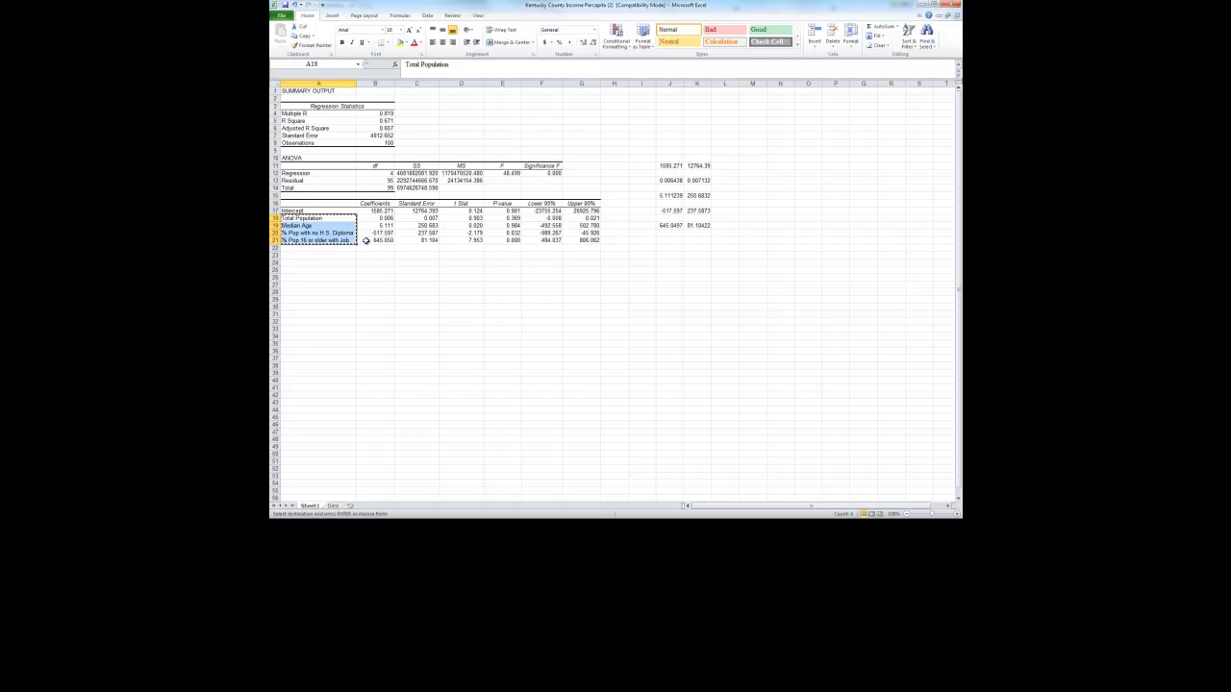
left_click(633, 167)
key("ctrl+v")
Clear the intercept's coefficient and standard error from J11:K11
left_click(617, 169)
left_click(678, 165)
left_click_drag(678, 165, 644, 231)
key("Delete")
Line up the variable labels with their coefficients in I13, I15, I17 and I19, and widen column I to fit them
left_click(641, 187)
left_click(642, 220)
left_click(644, 254)
left_click_drag(656, 83, 704, 84)
Shorten the "Total Population" label in I13 to "Population"
double_click(653, 180)
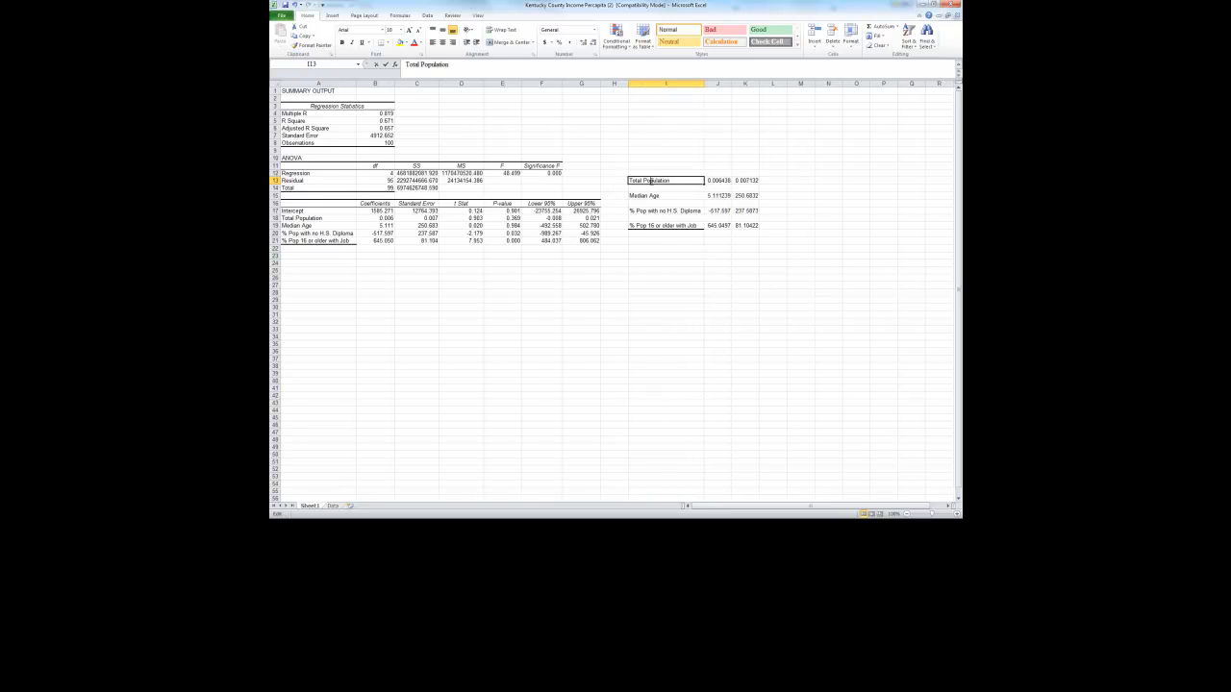
key("BackSpace")
key("BackSpace")
key("BackSpace")
key("BackSpace")
key("BackSpace")
key("BackSpace")
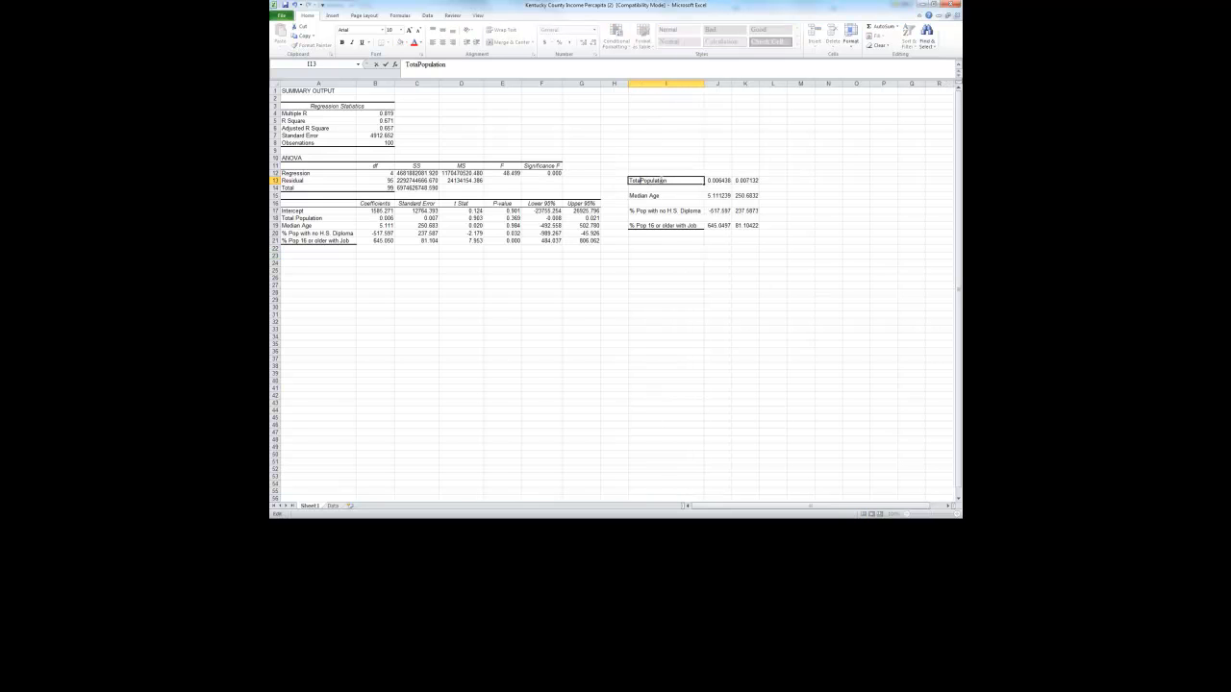
key("Return")
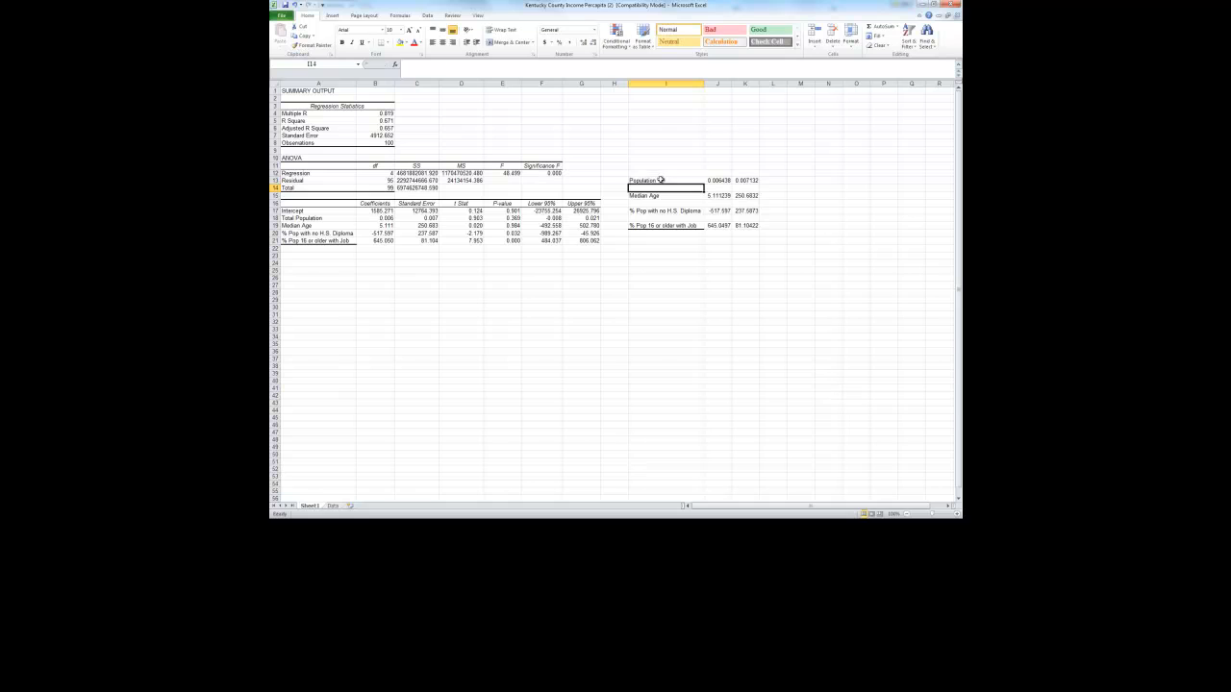
Shorten the high school diploma label in I17 to "% Pop no H.S. Dip"
left_click(665, 210)
double_click(660, 211)
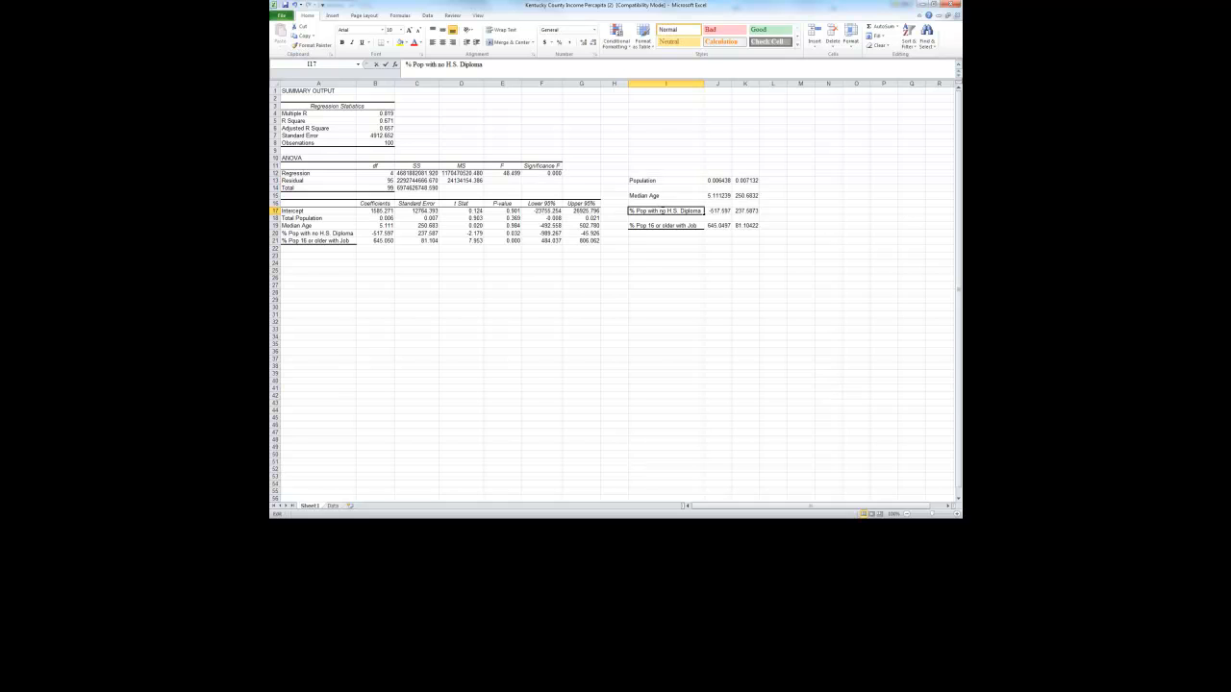
left_click_drag(647, 211, 661, 211)
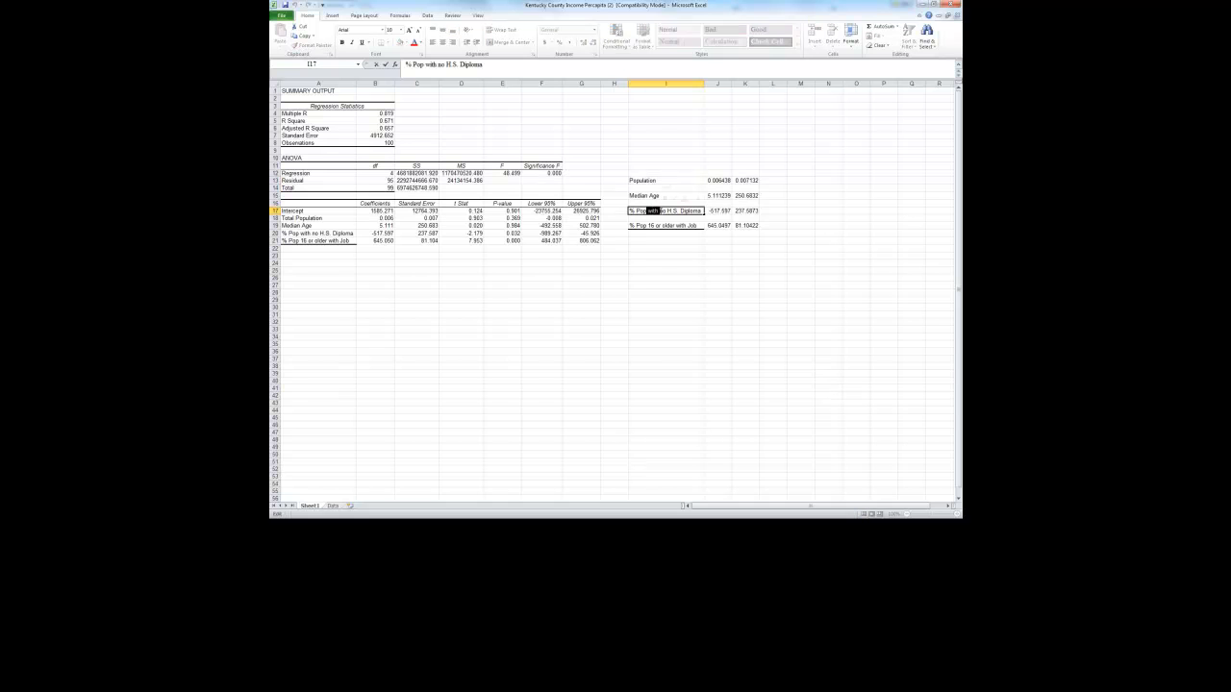
key("BackSpace")
left_click_drag(688, 211, 675, 210)
key("BackSpace")
Change the job label in I19 to "% Pop 16 or > with Job"
left_click(674, 227)
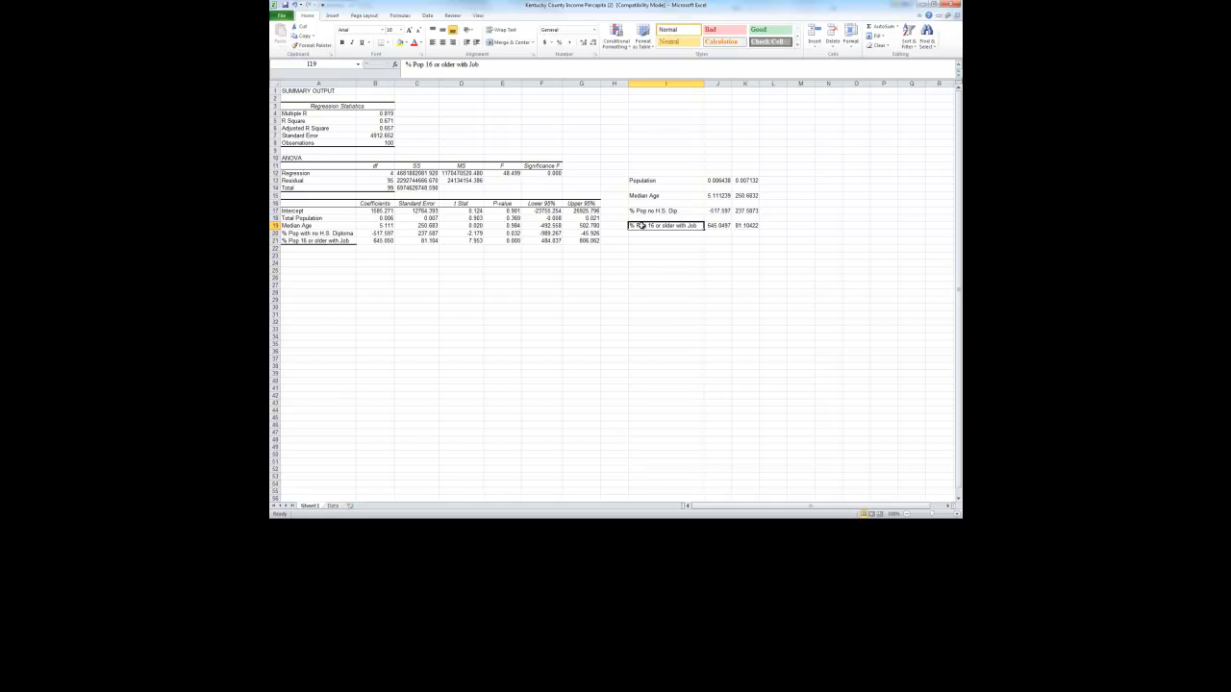
double_click(672, 225)
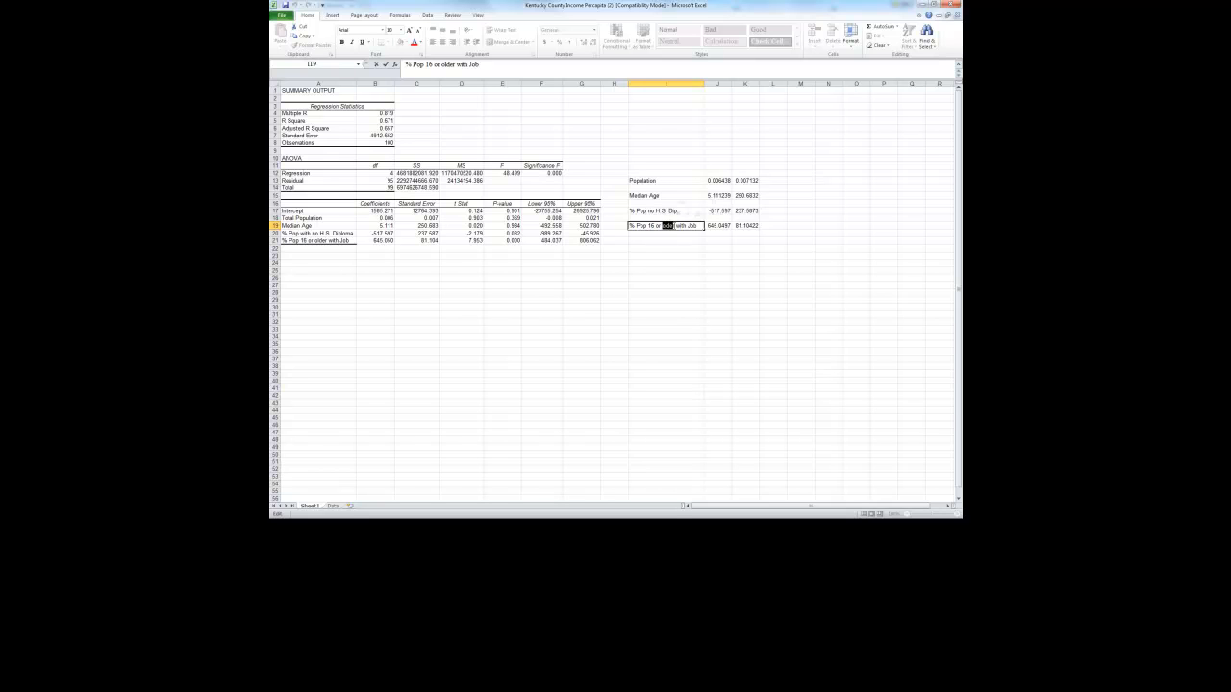
type(">")
left_click(678, 262)
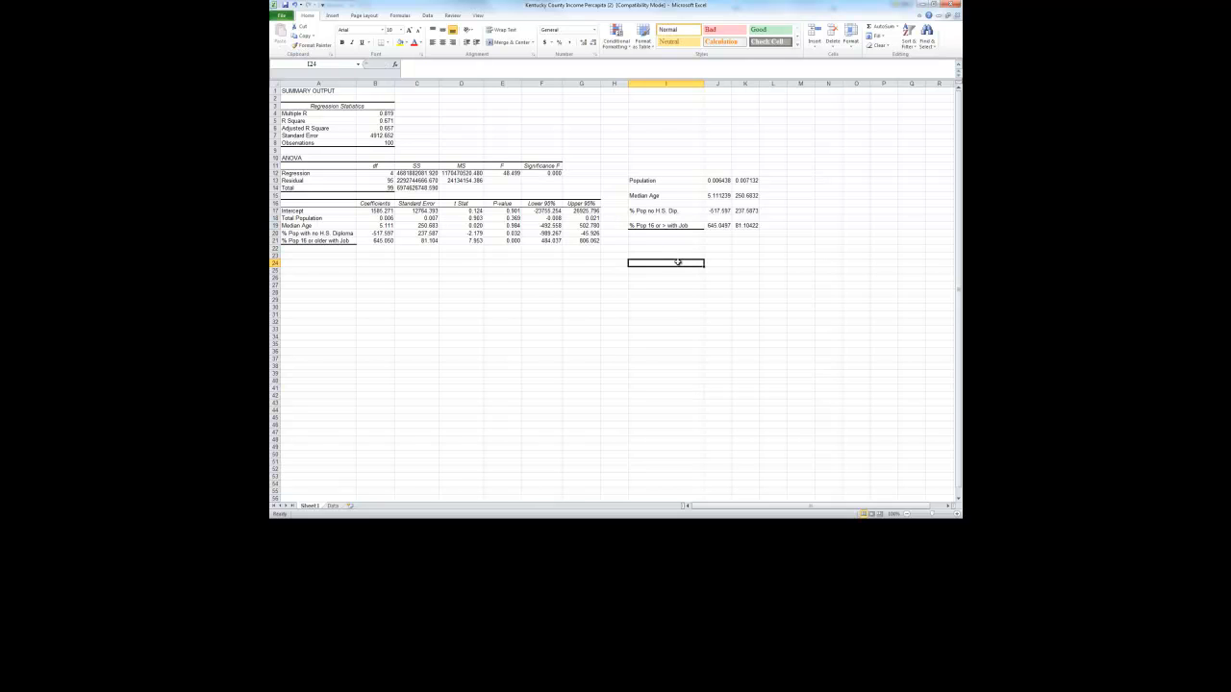
Narrow column I to fit the shortened labels and remove the bottom border under I19
left_click_drag(705, 84, 691, 83)
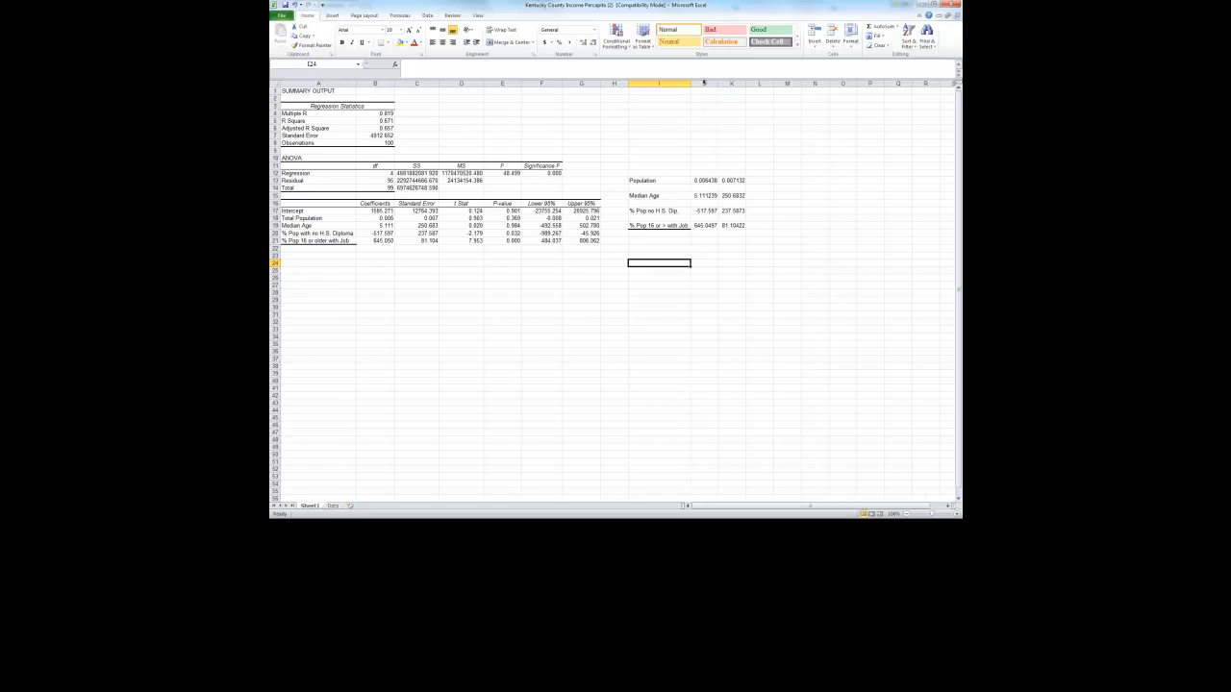
left_click(731, 255)
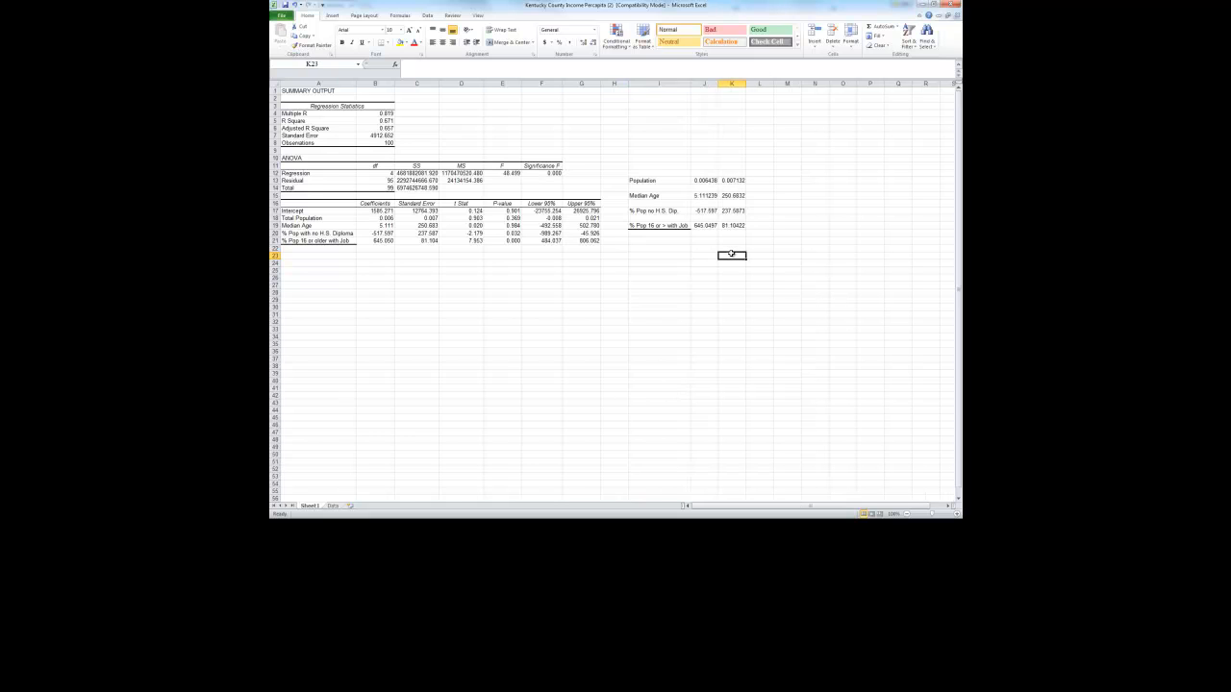
left_click(655, 182)
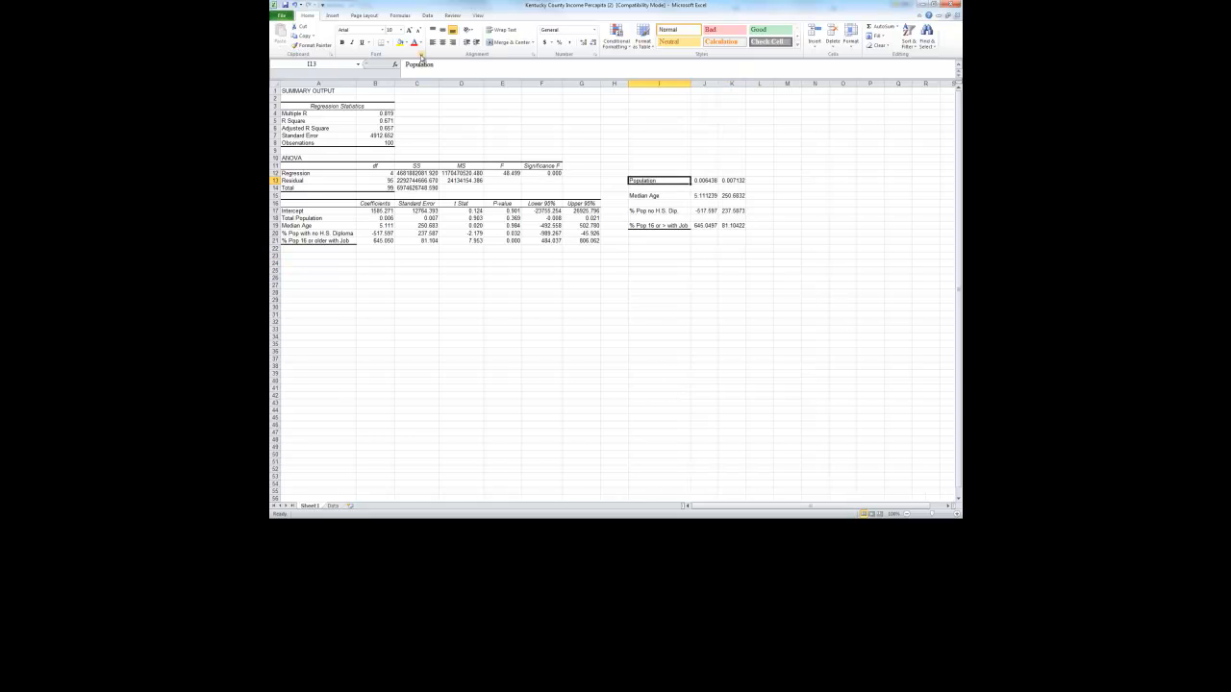
left_click(649, 286)
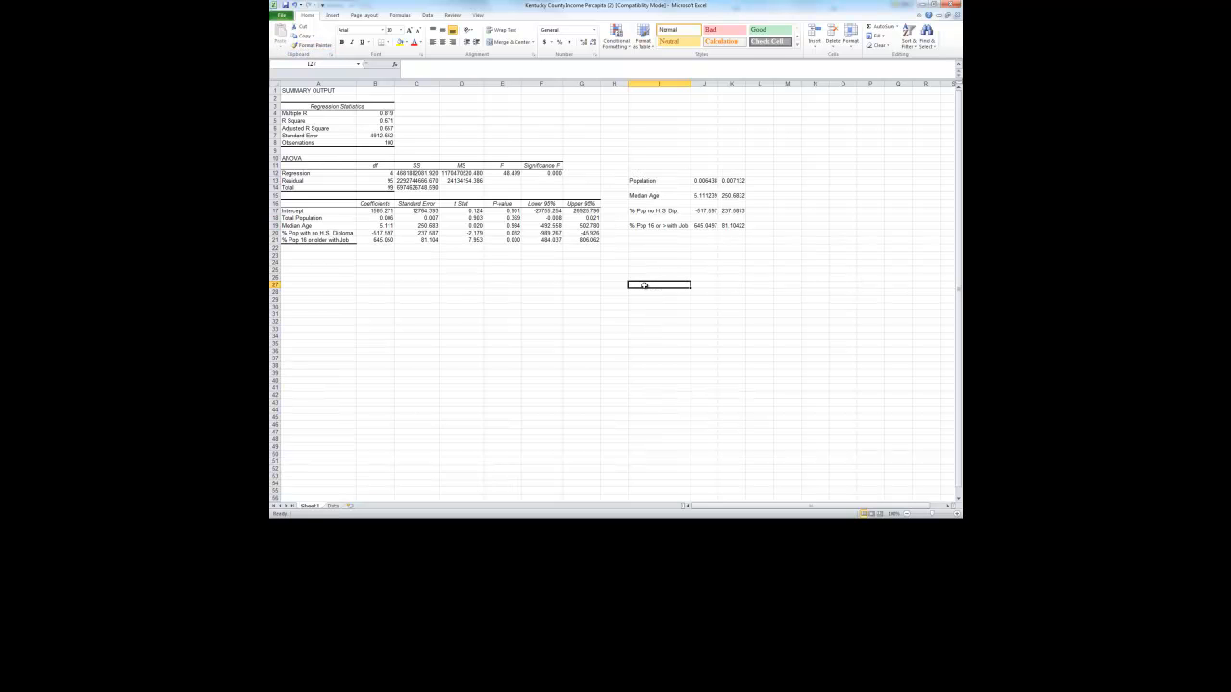
Compare the Population coefficient and standard error in J13:K13 with their source cells B18 and C18
left_click(704, 180)
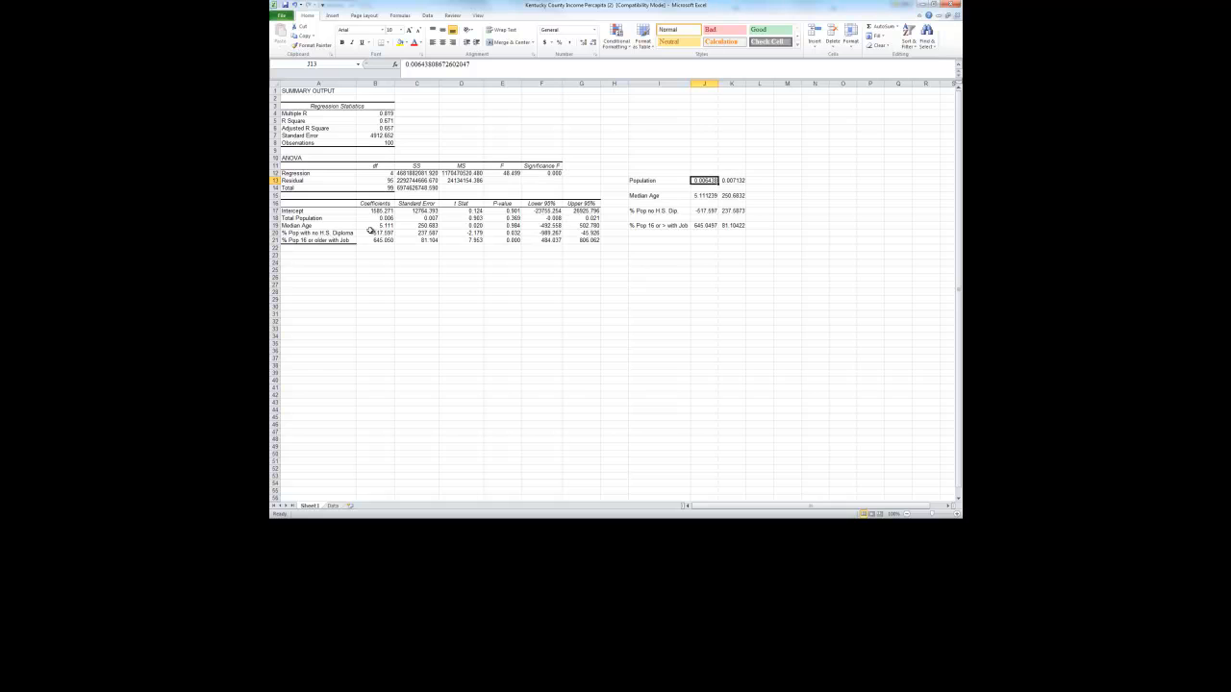
left_click(383, 217)
left_click(705, 180)
left_click(728, 180)
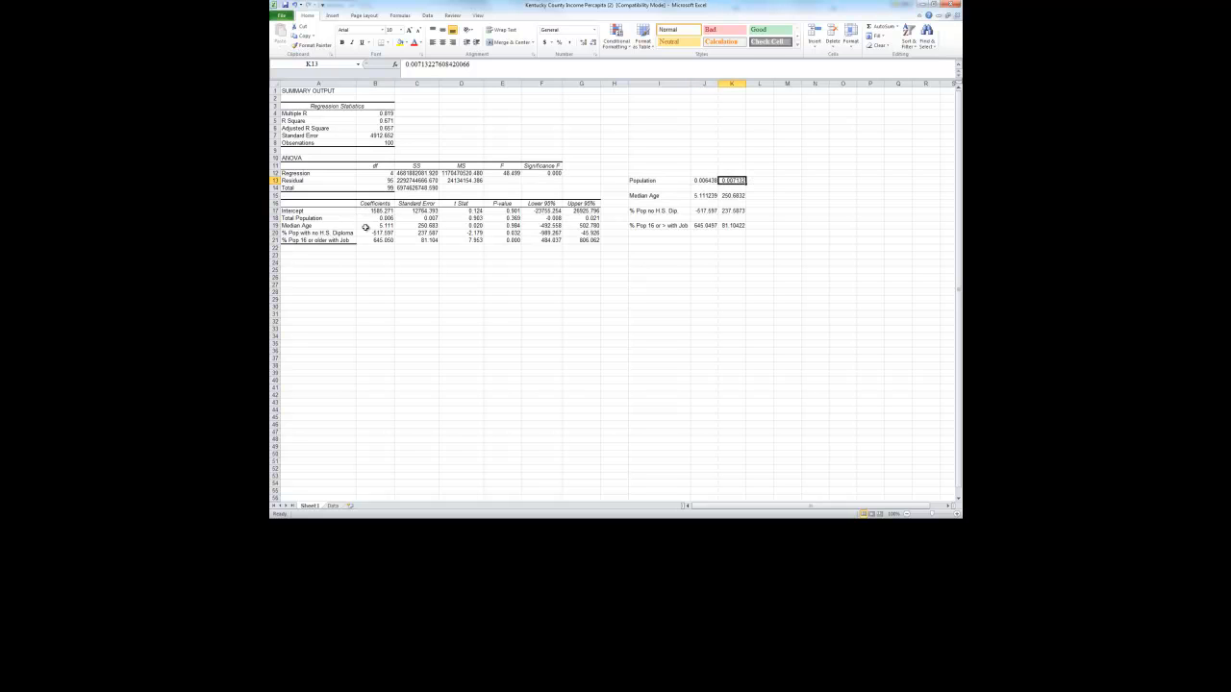
left_click(430, 218)
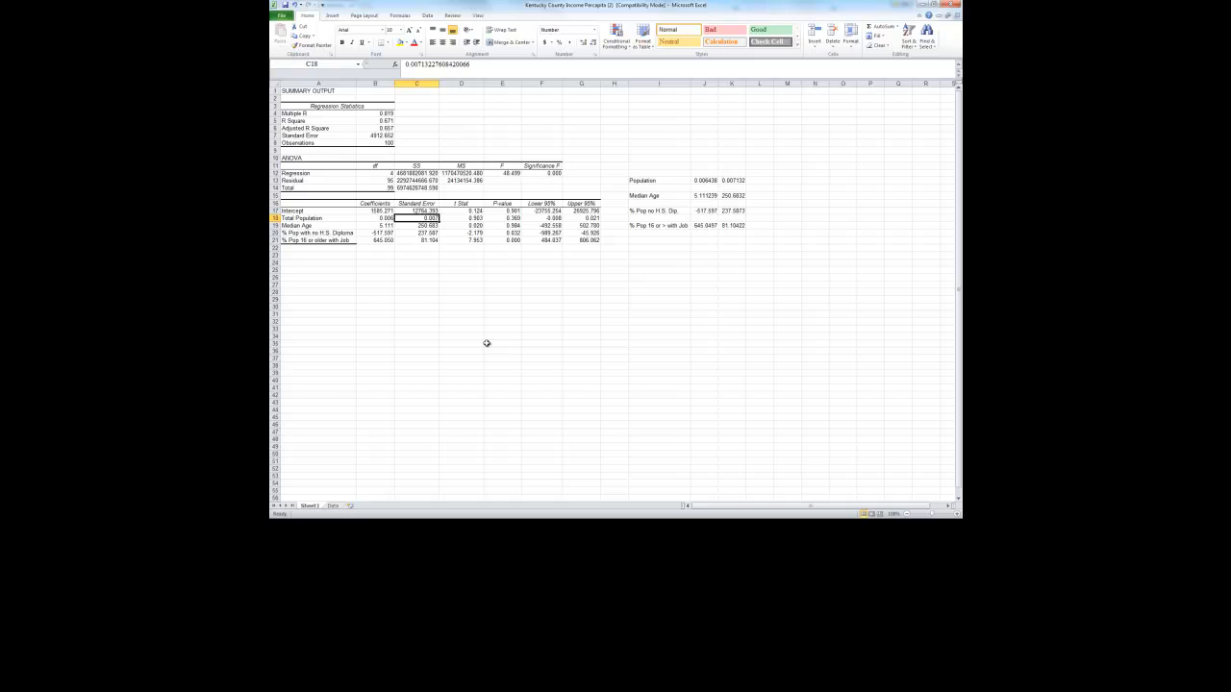
left_click(710, 180)
Apply the custom number format (#0.000) to the Population standard error in K13
left_click(739, 180)
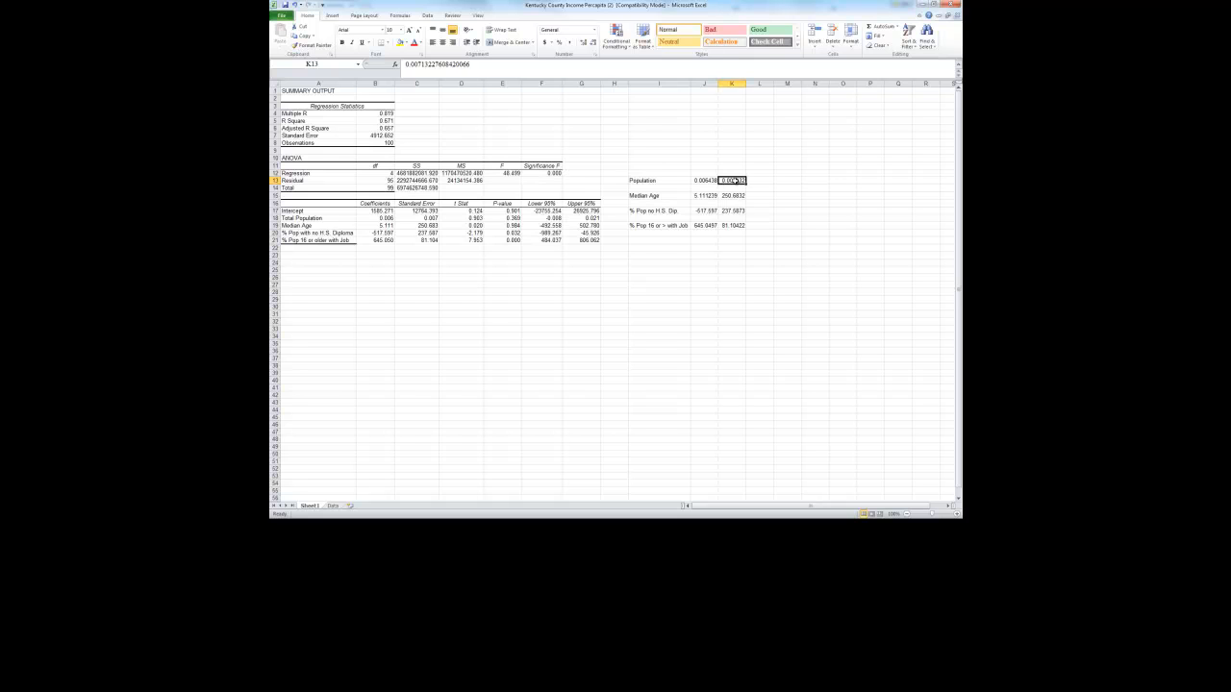
right_click(735, 181)
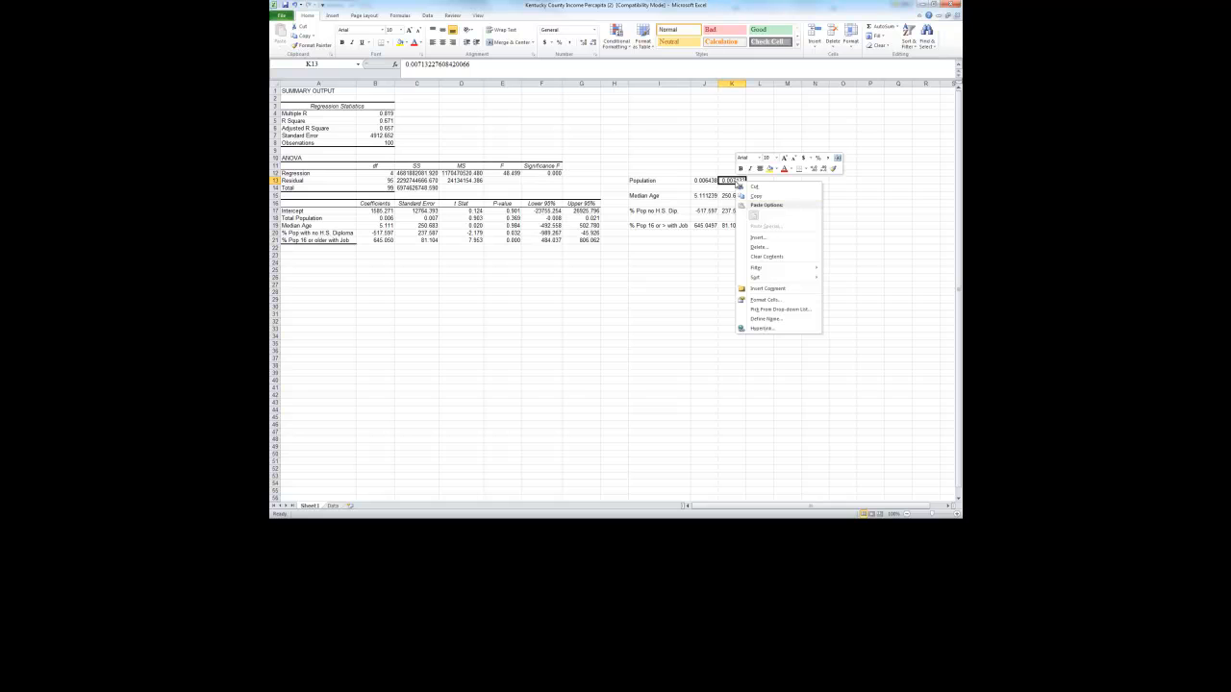
left_click(763, 300)
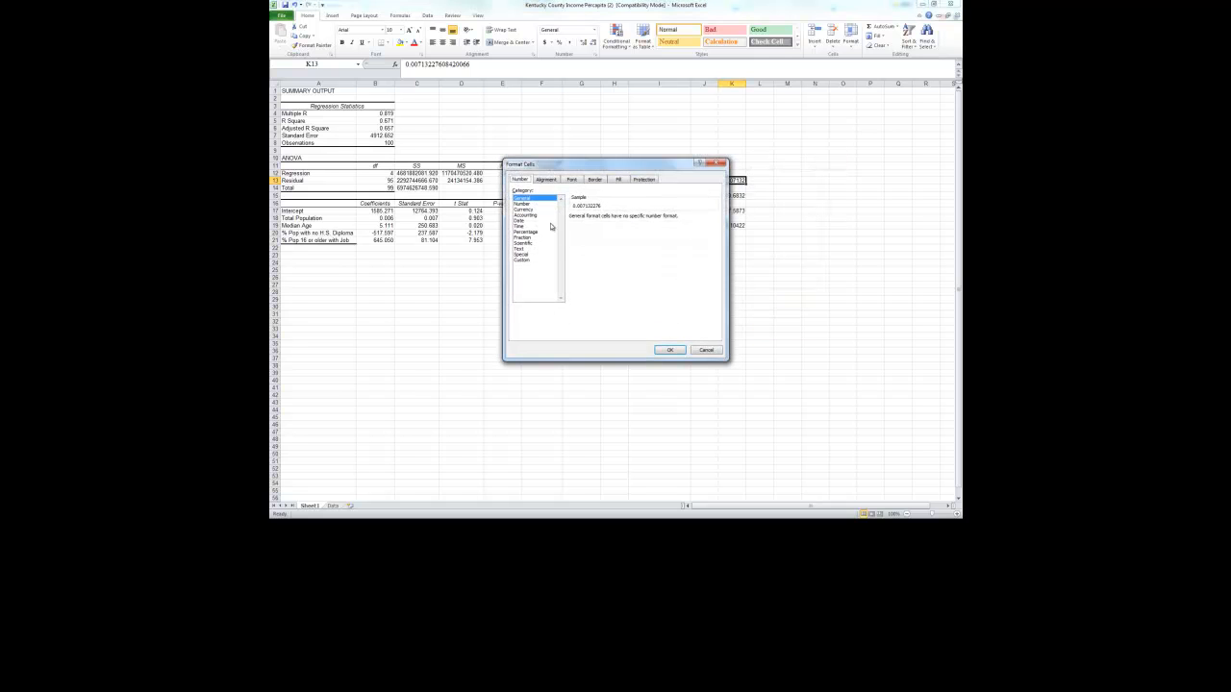
left_click(527, 204)
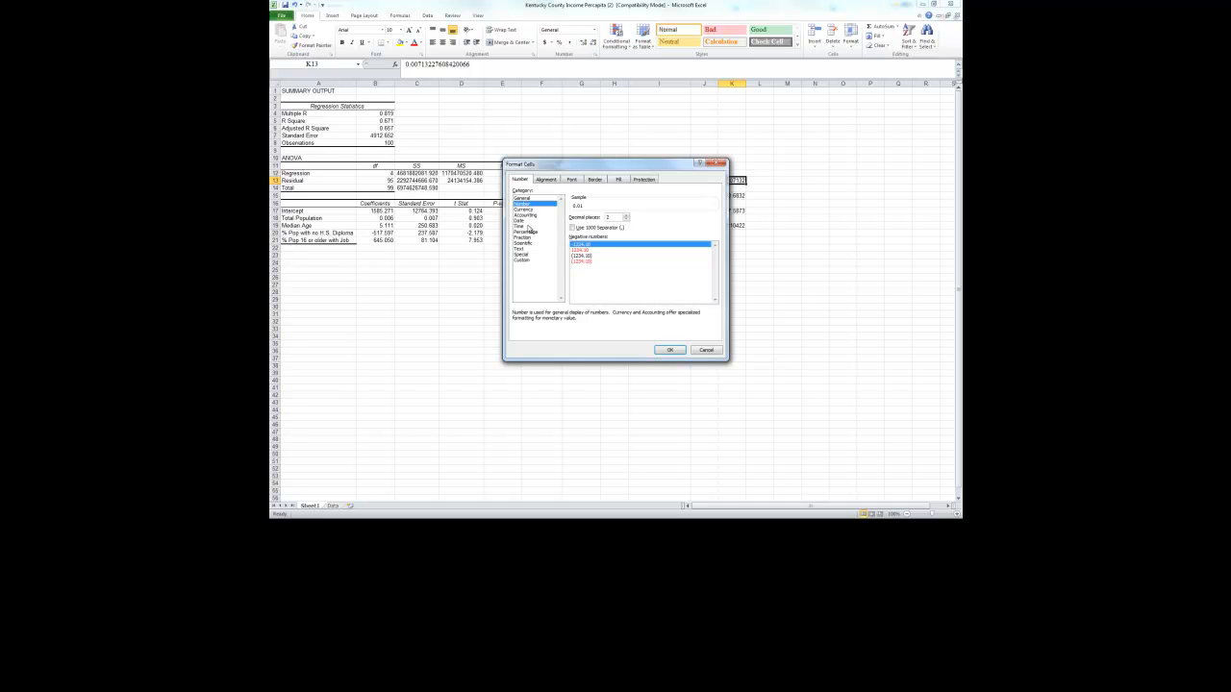
left_click(525, 262)
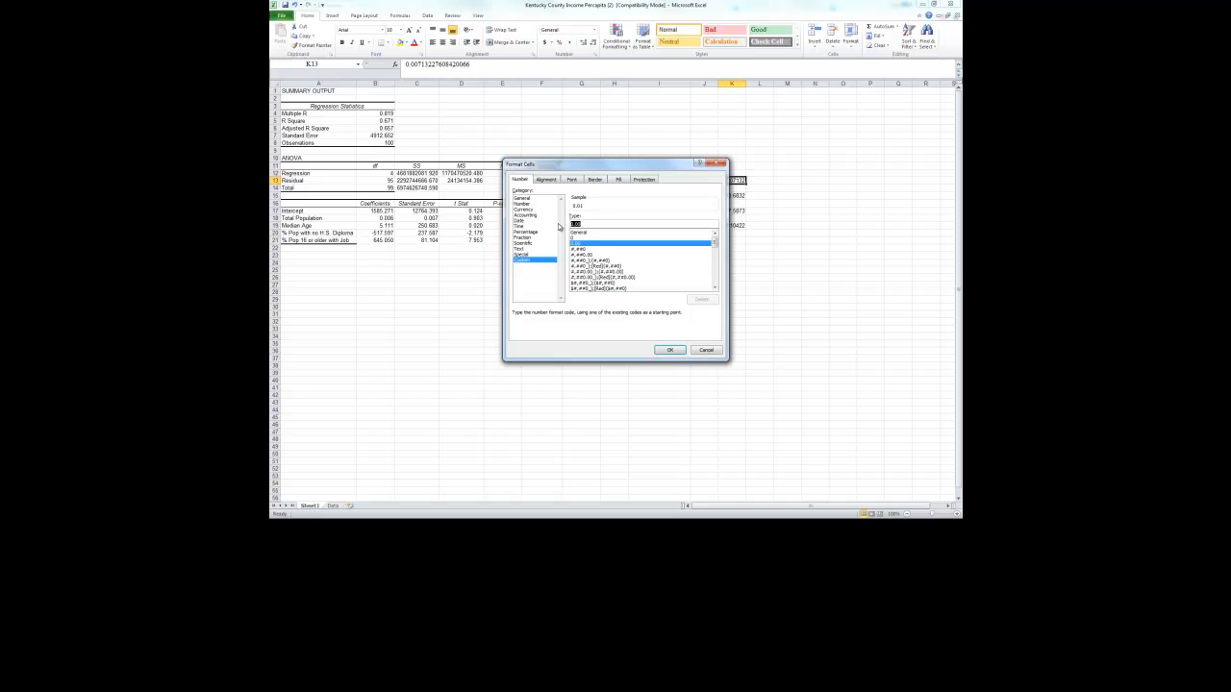
type("[")
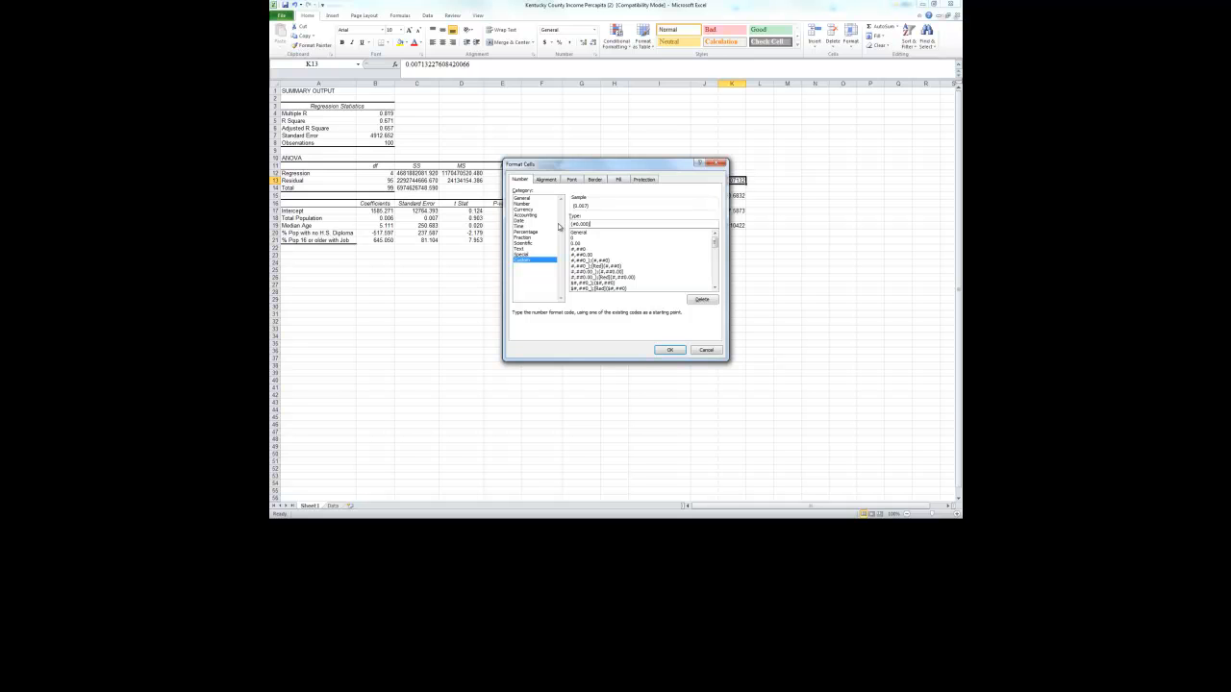
key("Return")
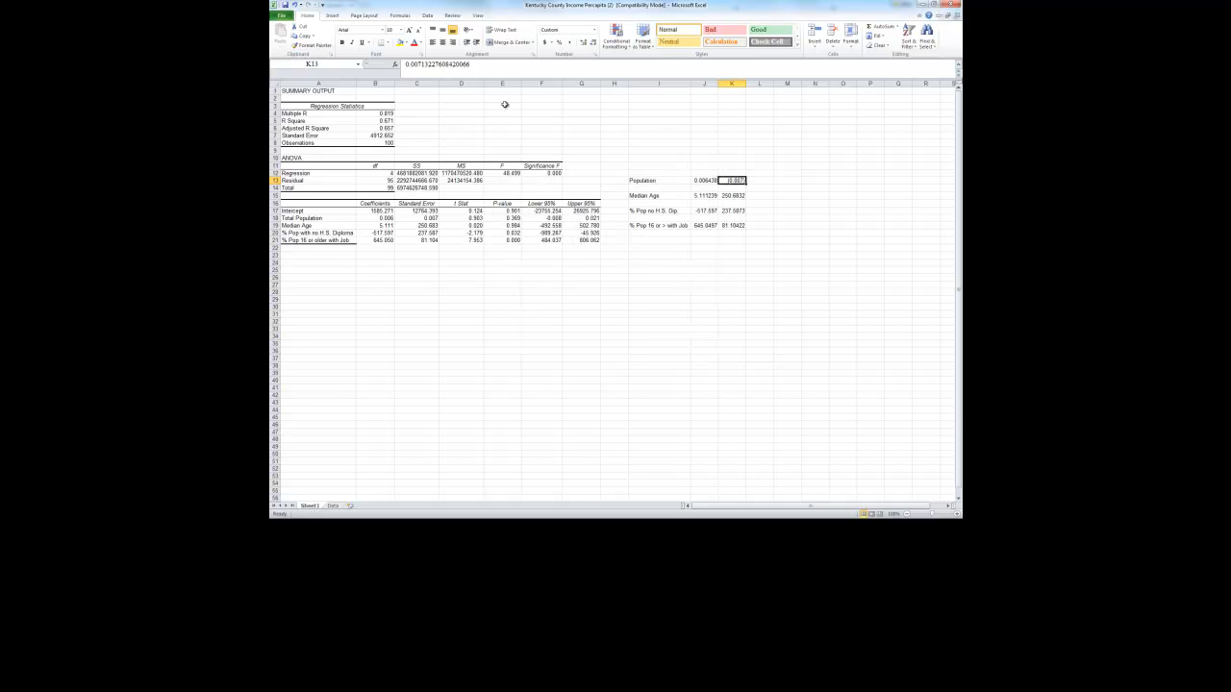
Copy K13's parenthesised number format to the other standard errors in K15:K19 with Format Painter
left_click(310, 46)
left_click(733, 195)
left_click_drag(733, 195, 732, 225)
left_click(723, 250)
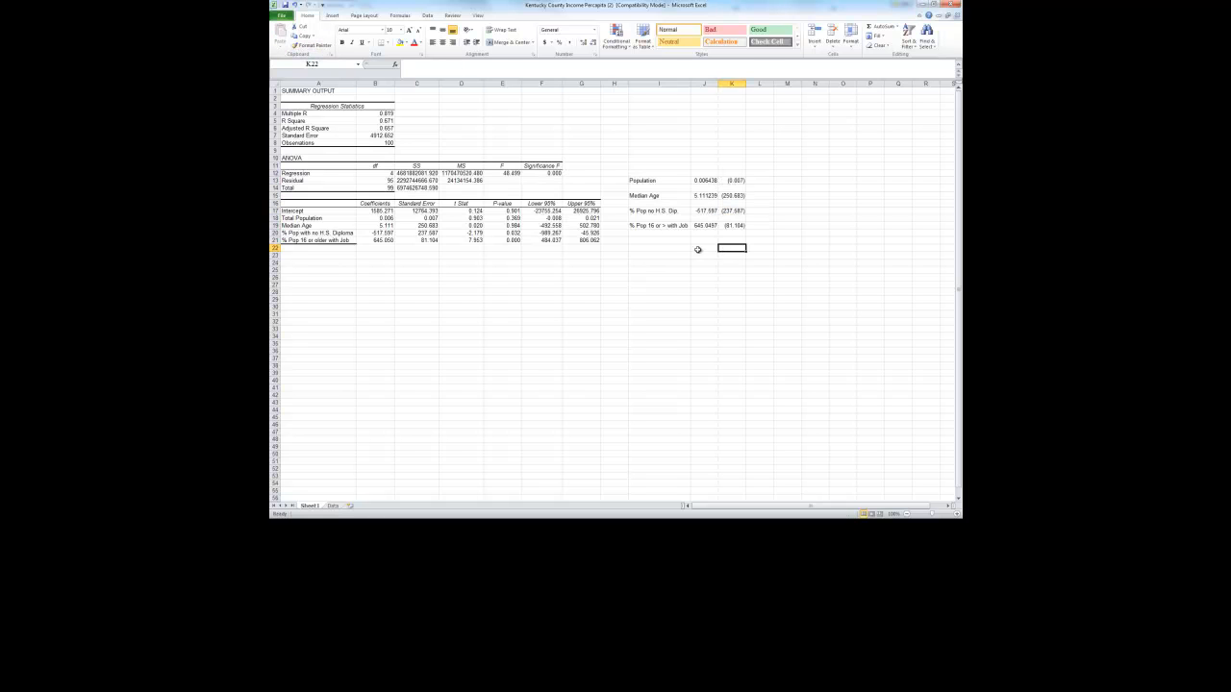
Try to paste the standard errors from K13:K19 at J14 using Paste Special with Transpose
left_click_drag(737, 180, 738, 225)
key("ctrl+c")
right_click(706, 189)
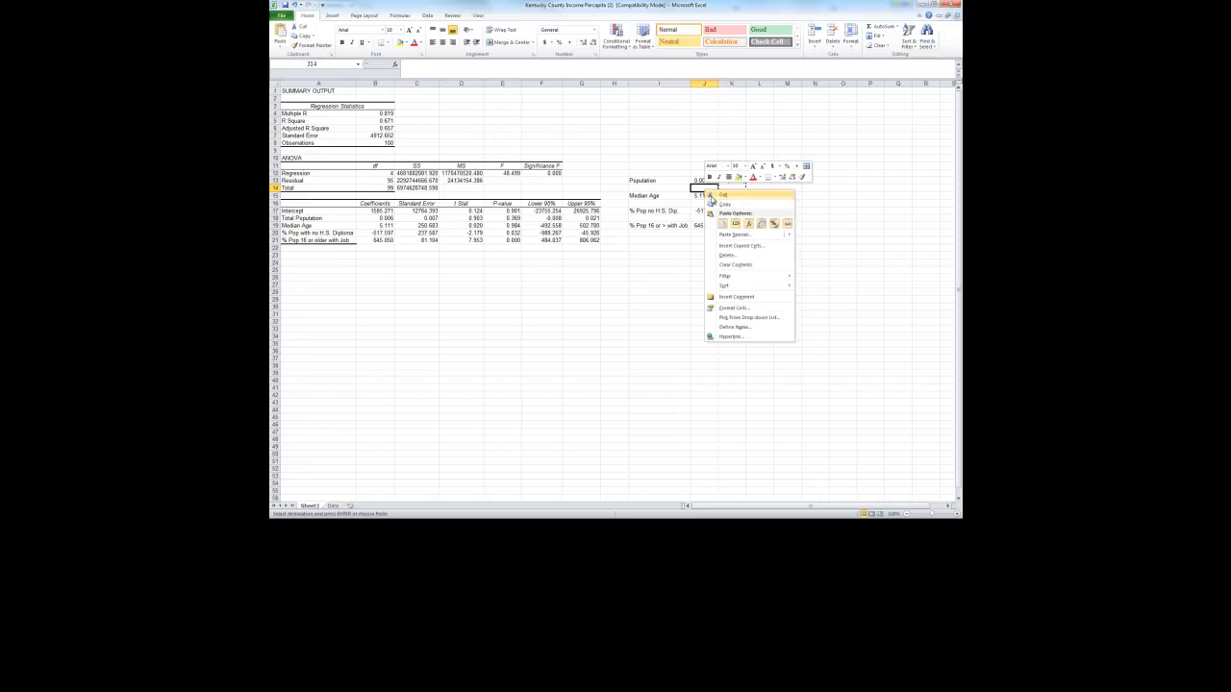
left_click(733, 235)
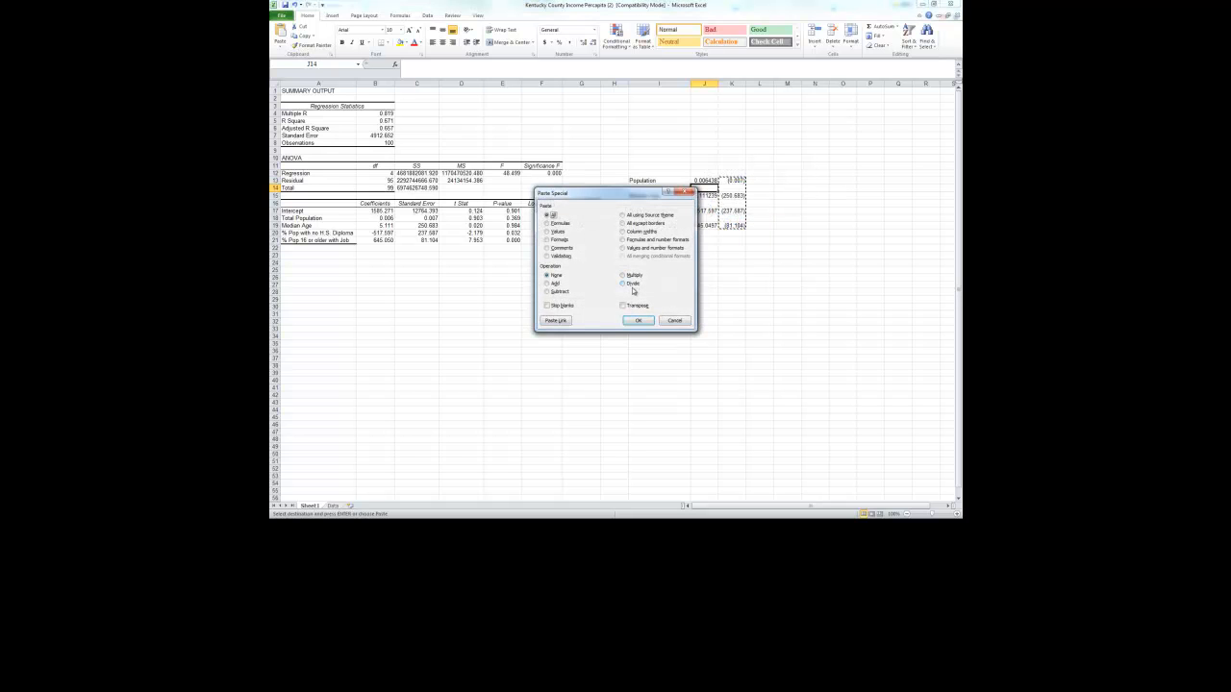
left_click(634, 304)
left_click(638, 320)
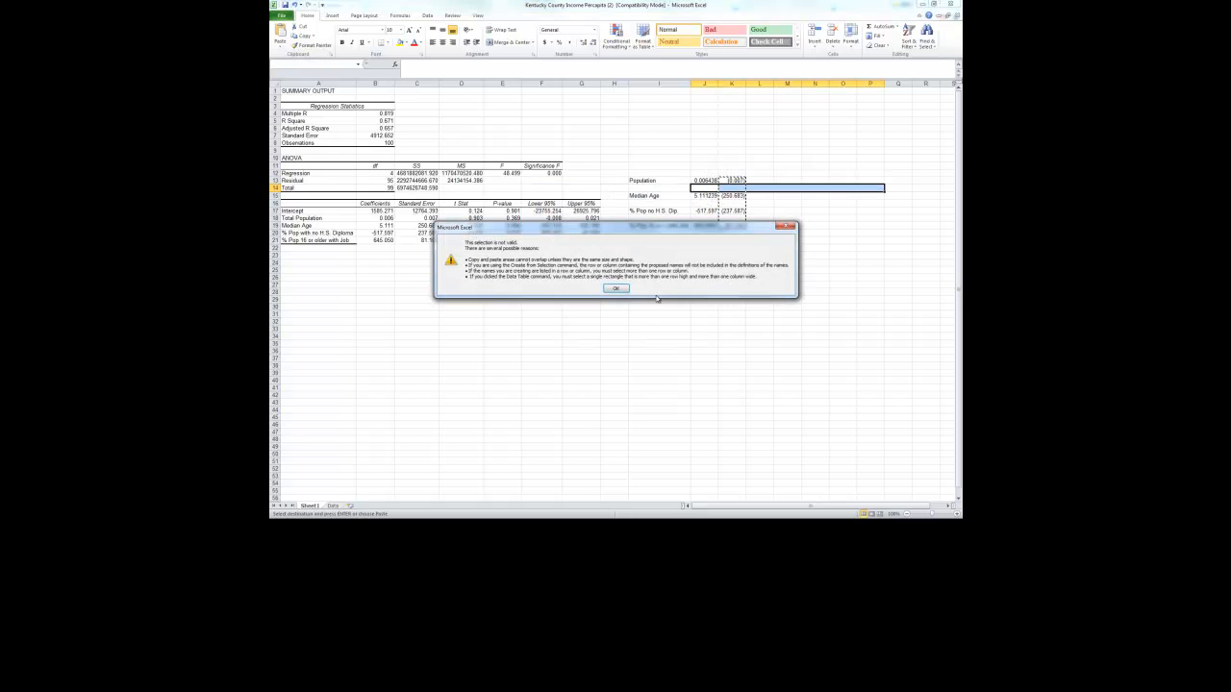
left_click(617, 288)
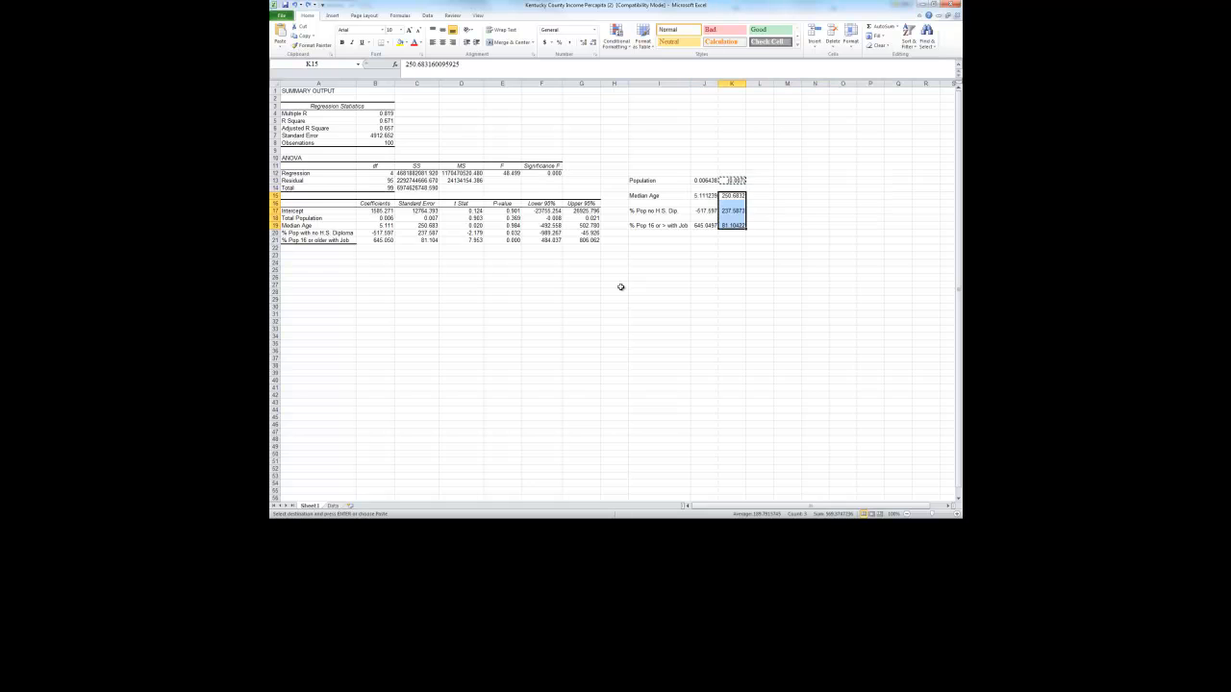
Copy the standard errors in K13:K19 and paste them at J14 with Skip blanks, interleaving them beneath the coefficients
left_click_drag(733, 181, 735, 223)
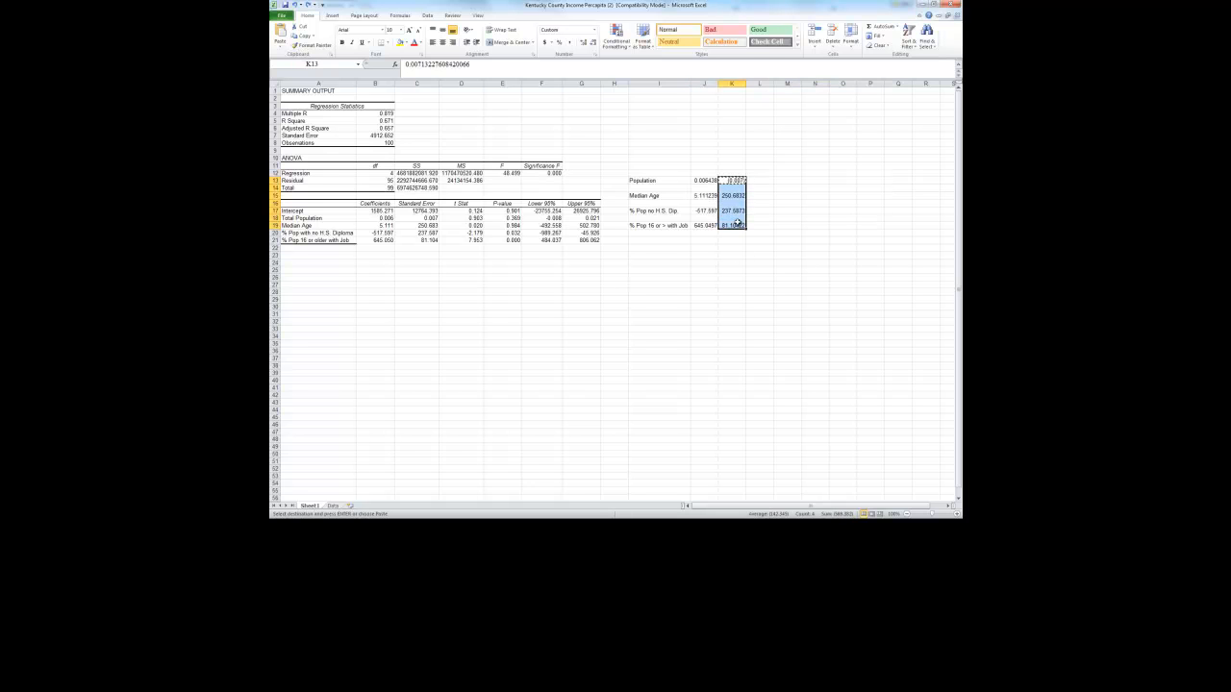
key("ctrl+c")
left_click(706, 187)
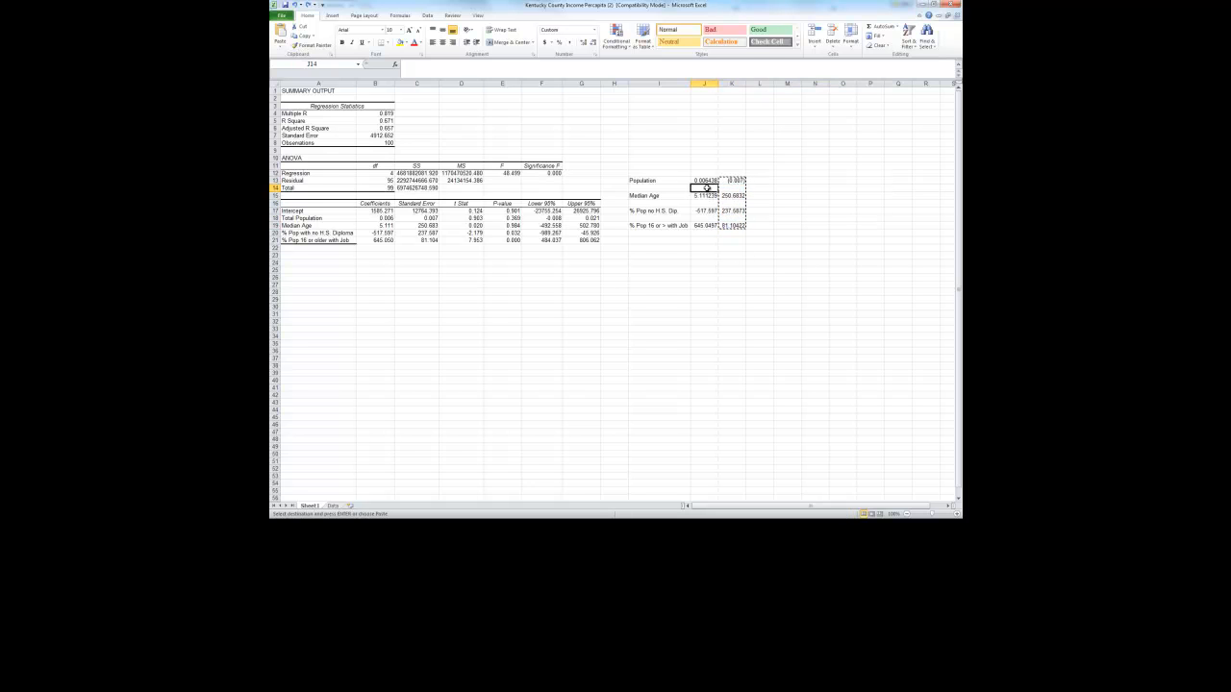
right_click(706, 188)
left_click(751, 240)
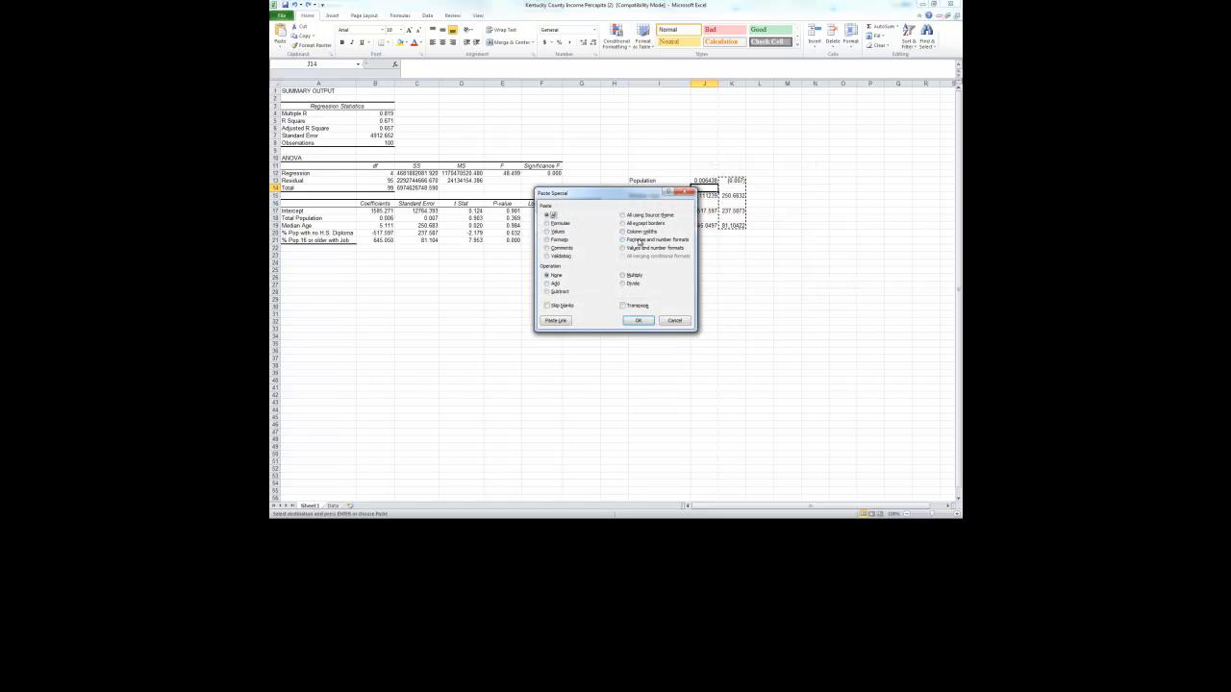
left_click(560, 306)
left_click(639, 320)
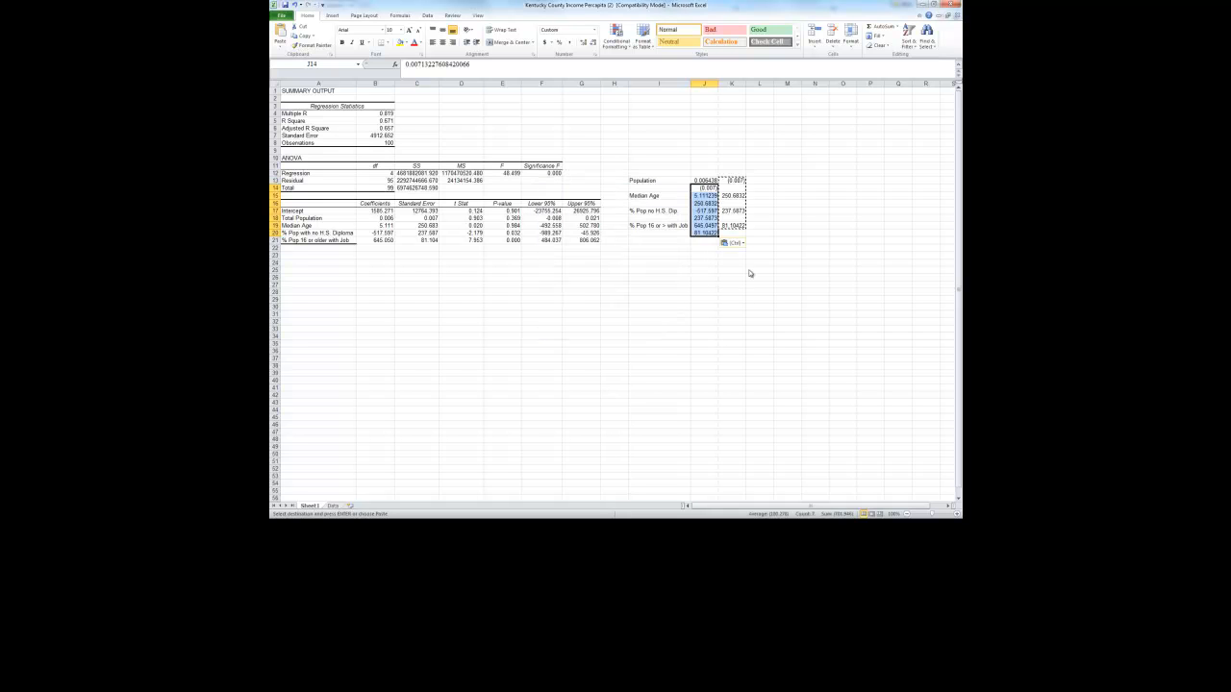
Clear the leftover standard errors from K13:K19
left_click_drag(733, 180, 737, 225)
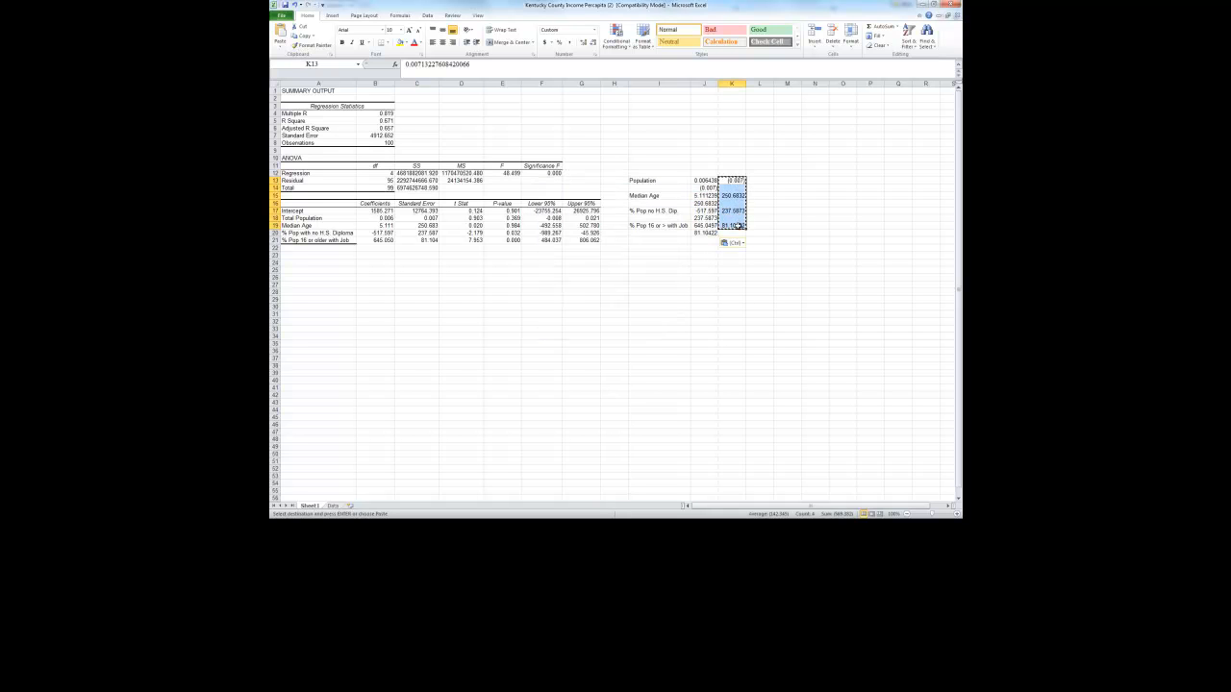
key("Delete")
left_click(733, 292)
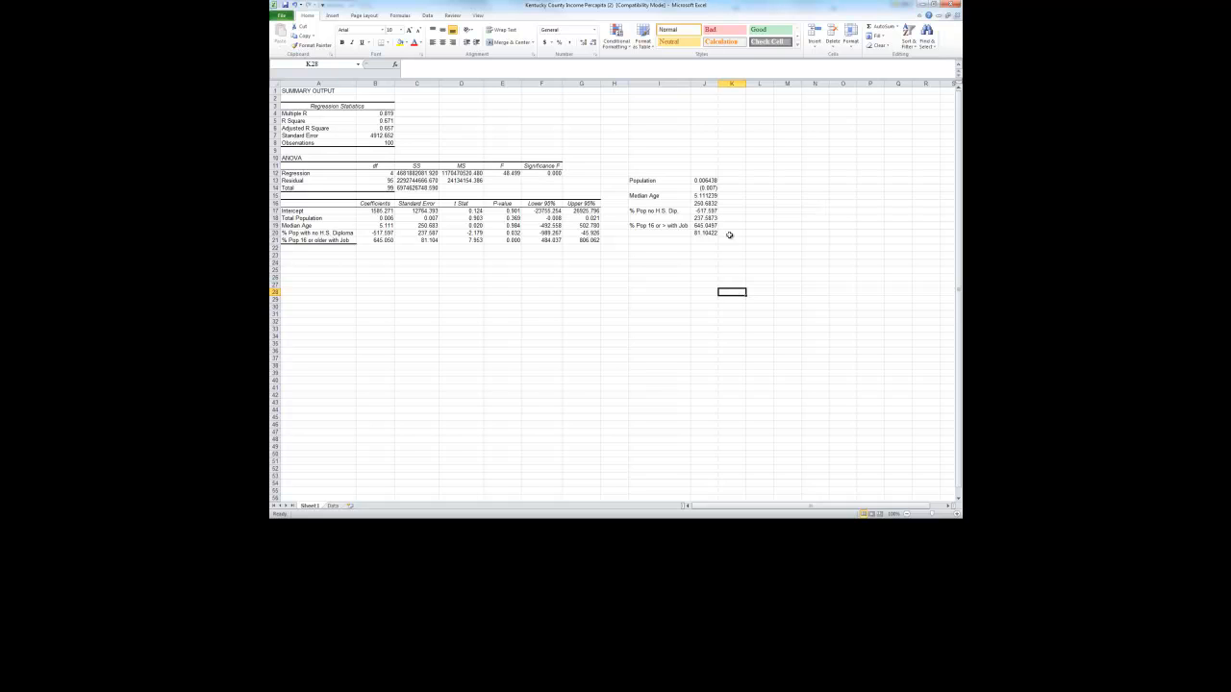
Copy J14's parenthesised number format to the other standard errors in J16, J18 and J20 with Format Painter
left_click(712, 188)
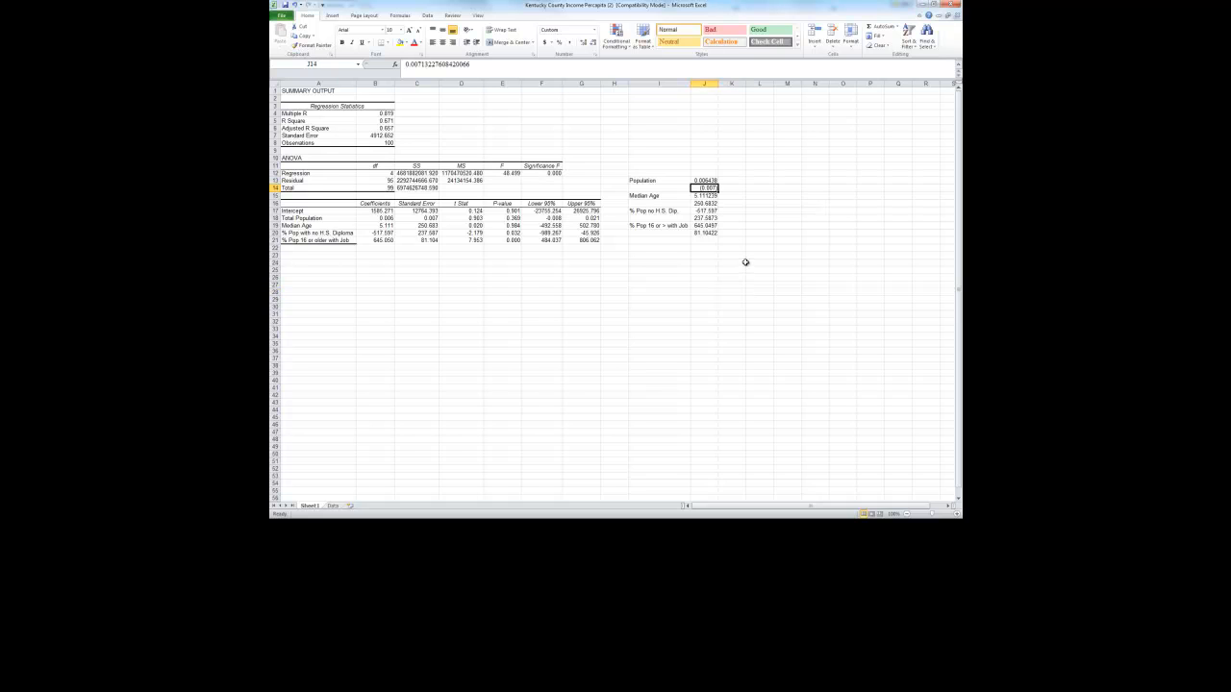
left_click(314, 45)
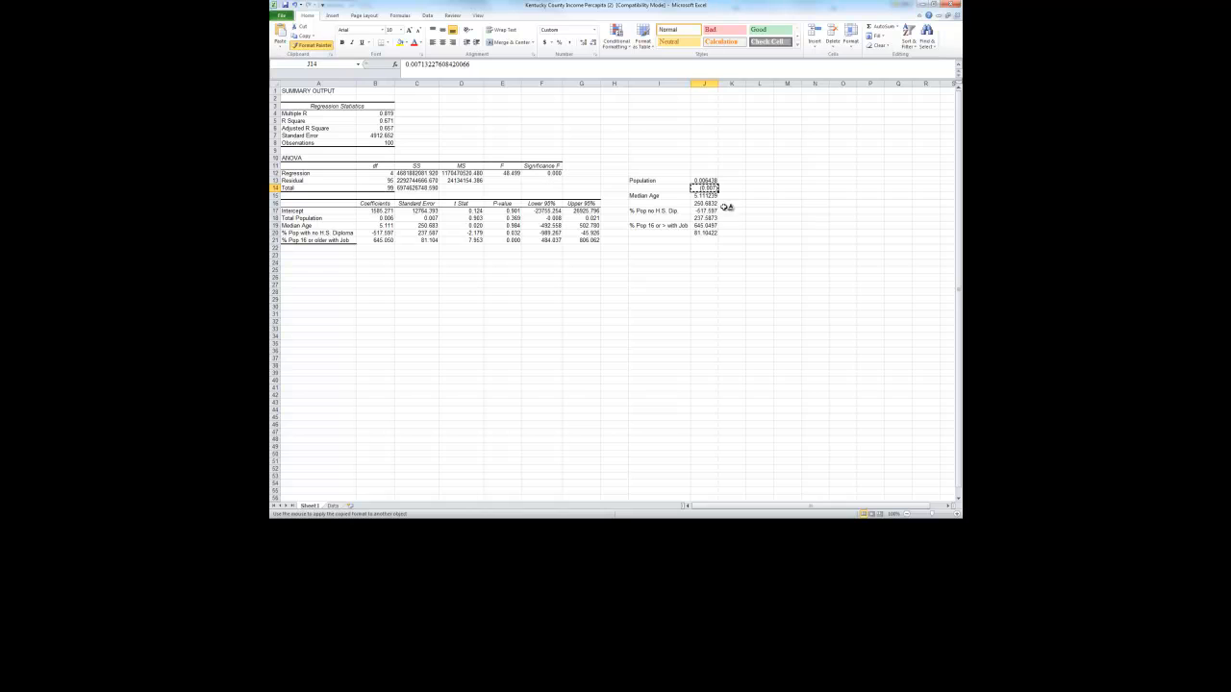
left_click(714, 204)
left_click(313, 46)
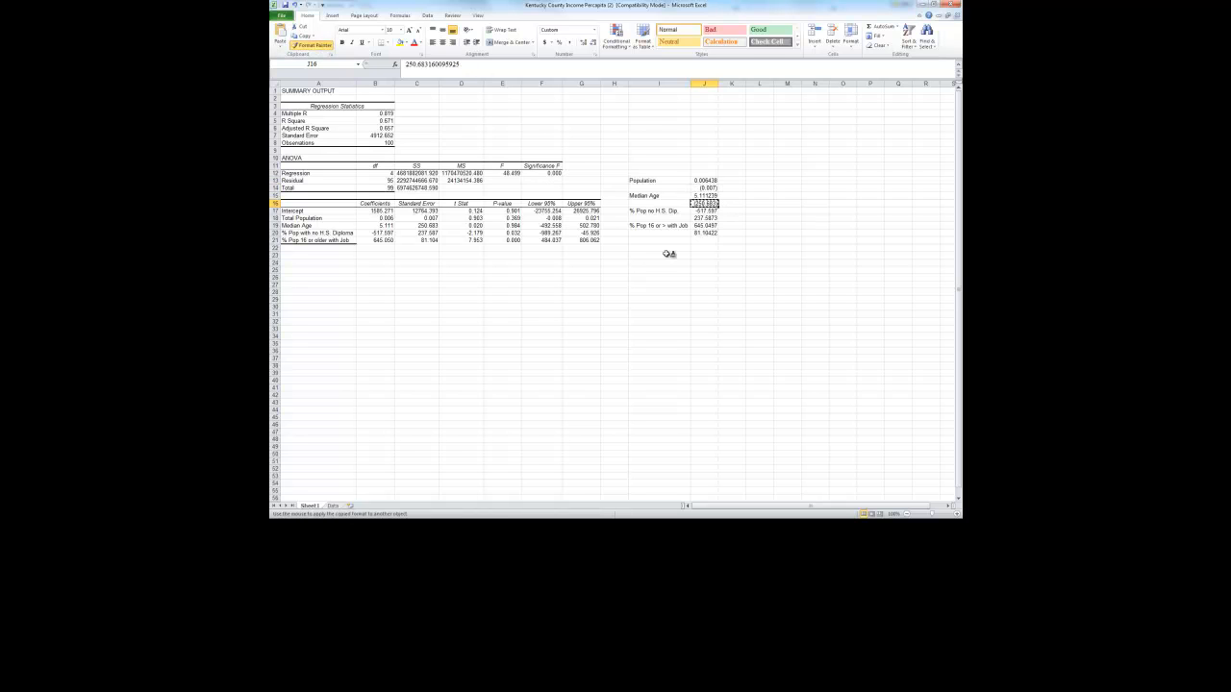
left_click(705, 218)
left_click(313, 45)
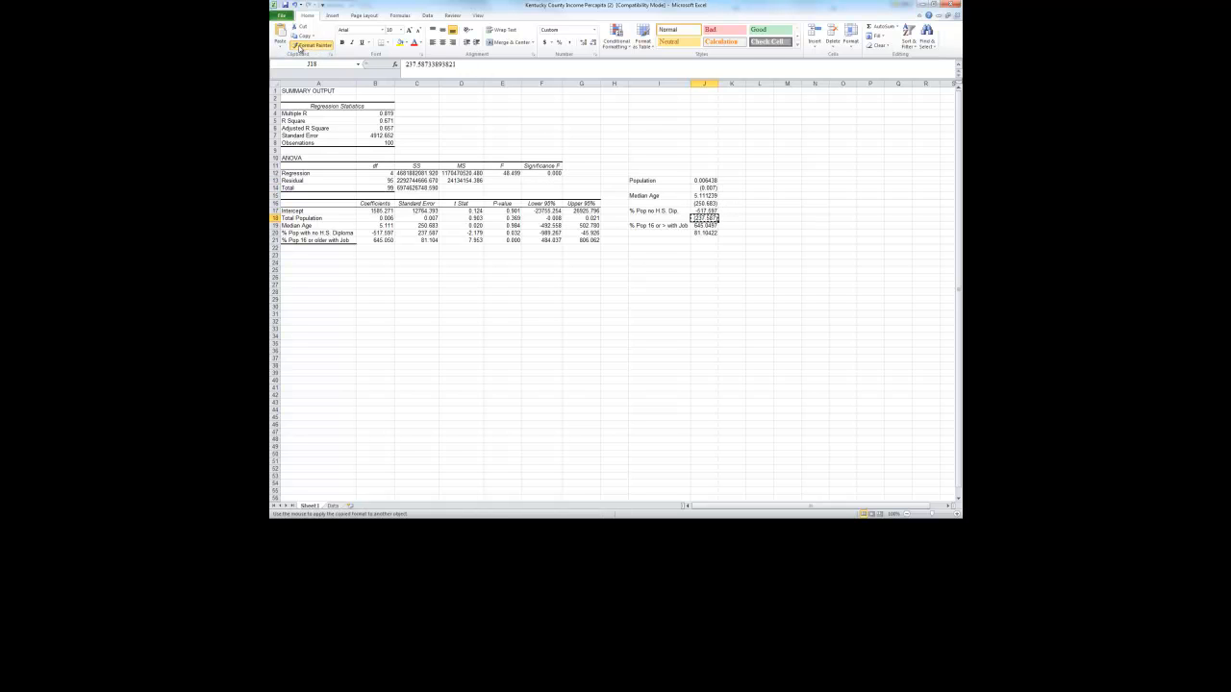
left_click(705, 233)
left_click(719, 283)
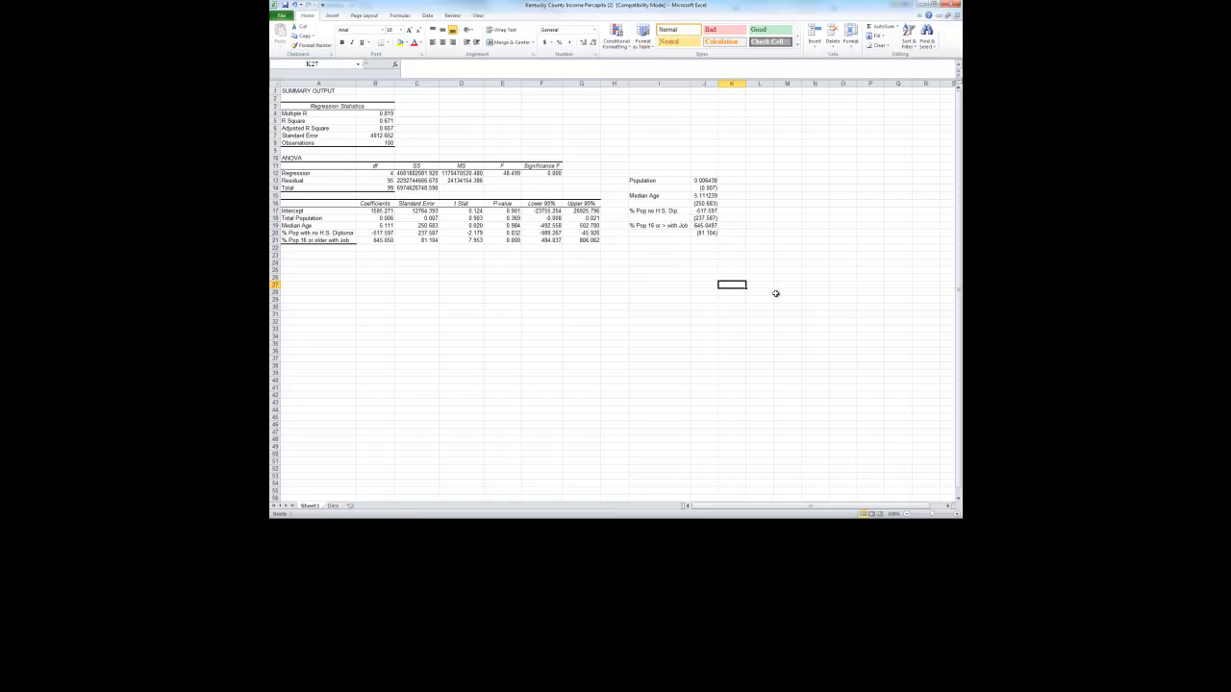
Merge and center the Population label across I13:I14
left_click(771, 219)
left_click(699, 172)
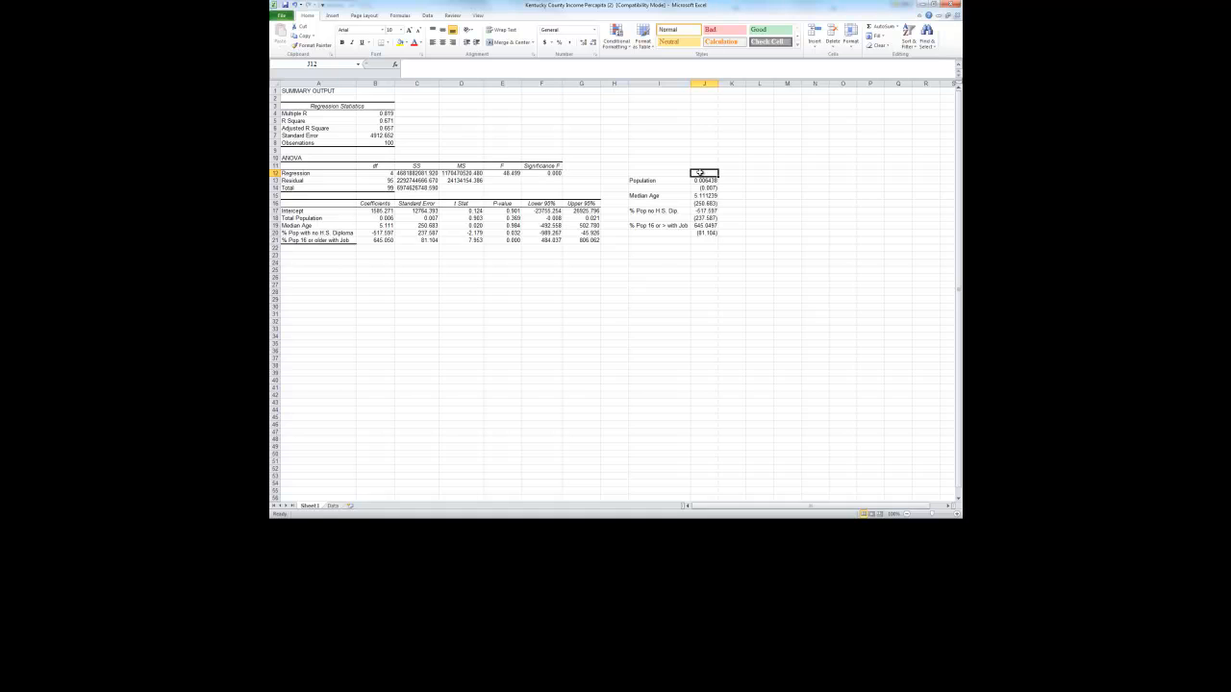
left_click_drag(678, 181, 678, 189)
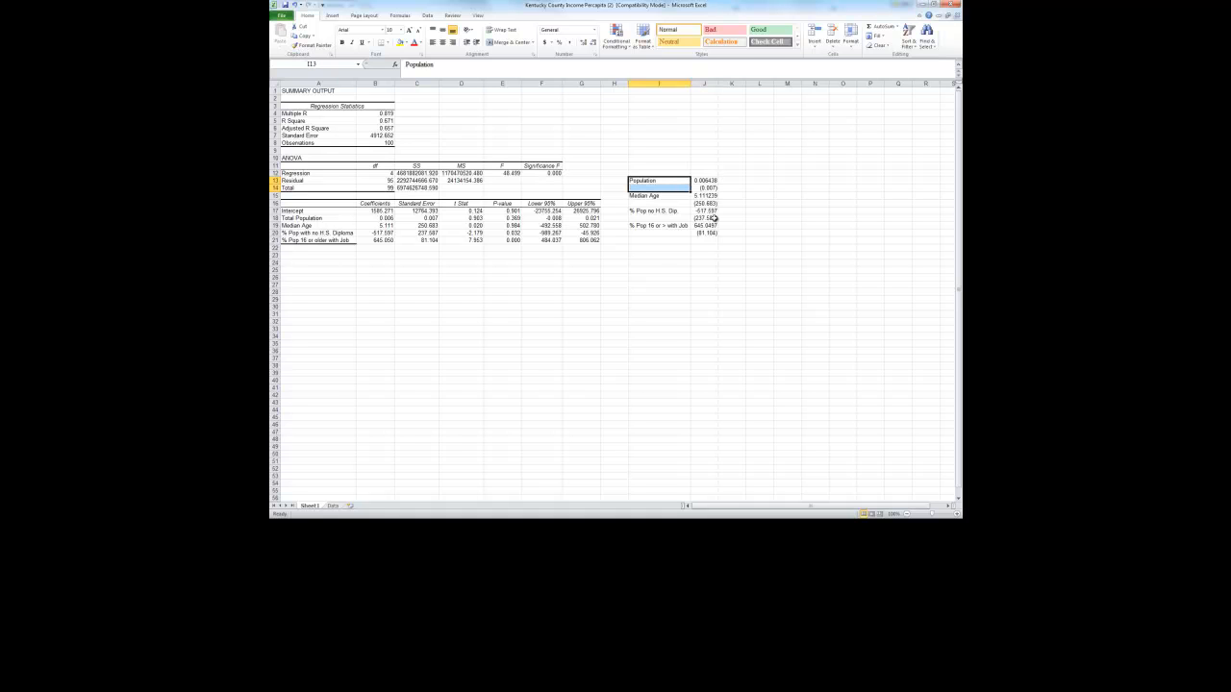
left_click(510, 43)
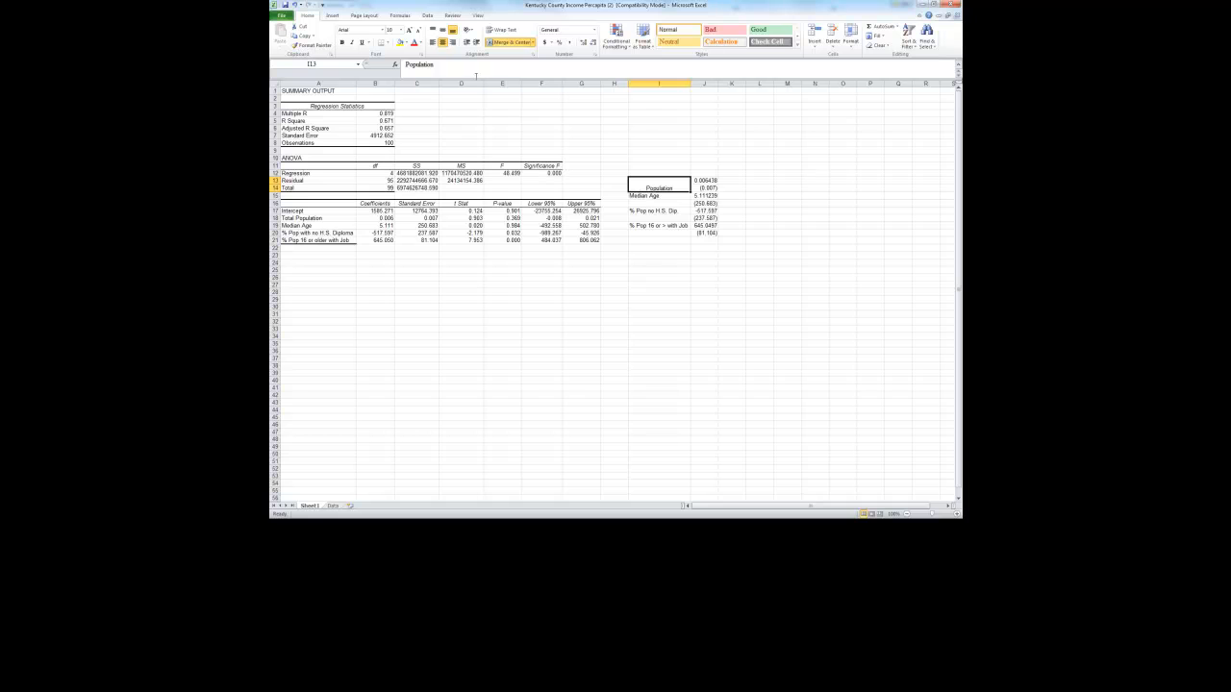
Set the vertical text alignment of the merged Population label to Center
right_click(660, 181)
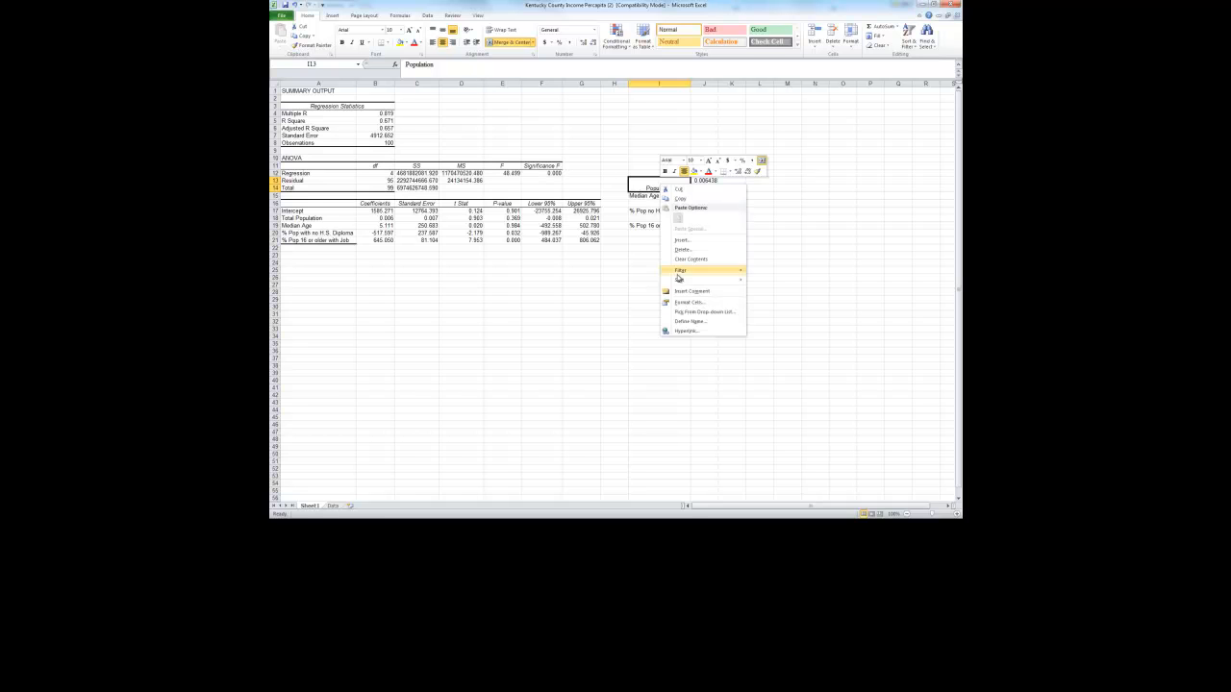
left_click(686, 306)
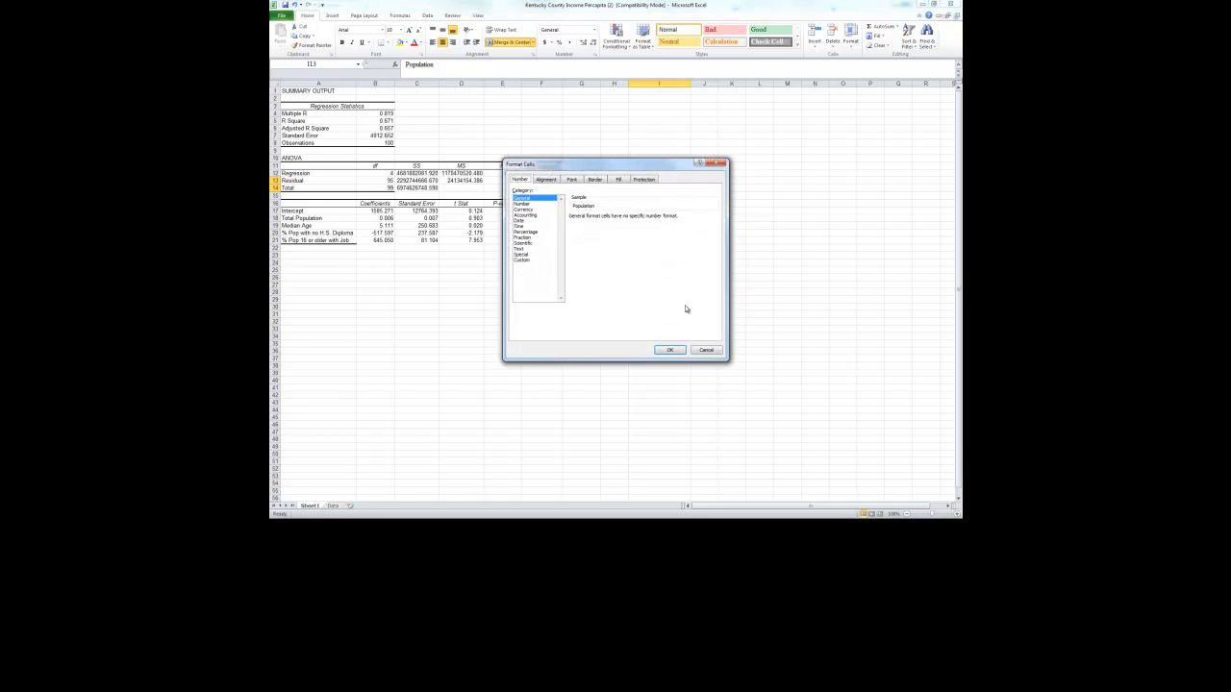
left_click(546, 181)
left_click(544, 225)
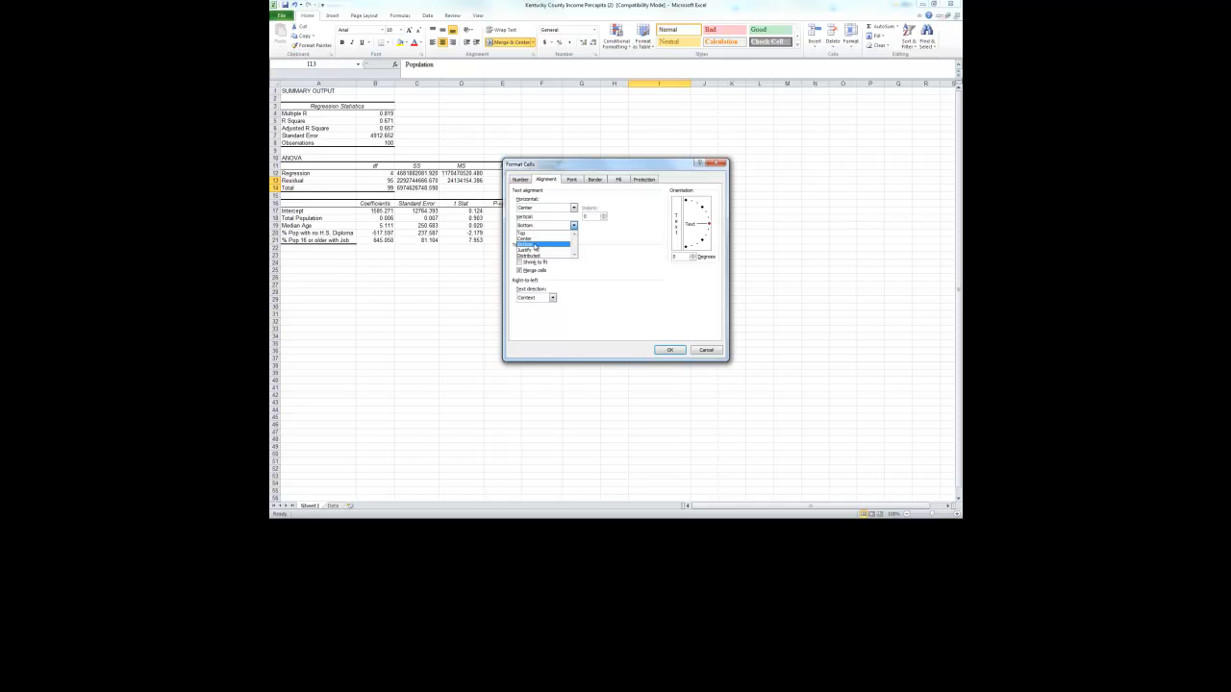
left_click(534, 240)
left_click(671, 349)
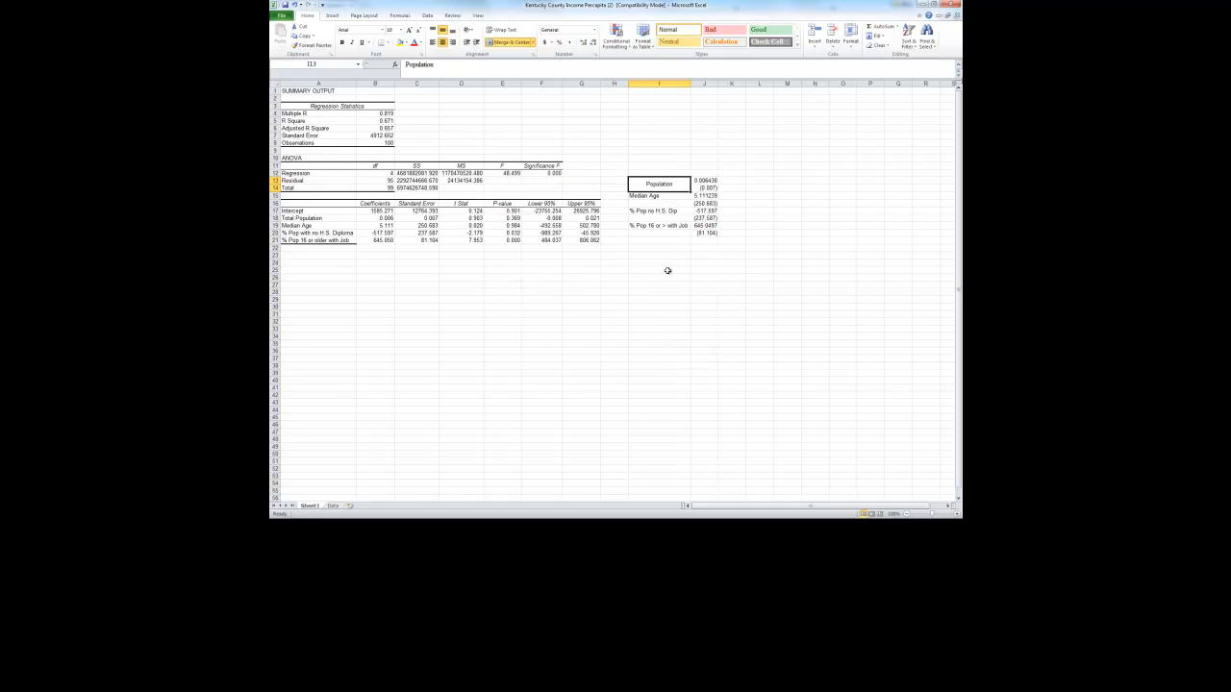
Copy the Population label's merged, centered format to the remaining variable labels in I15:I20 with Format Painter
double_click(297, 46)
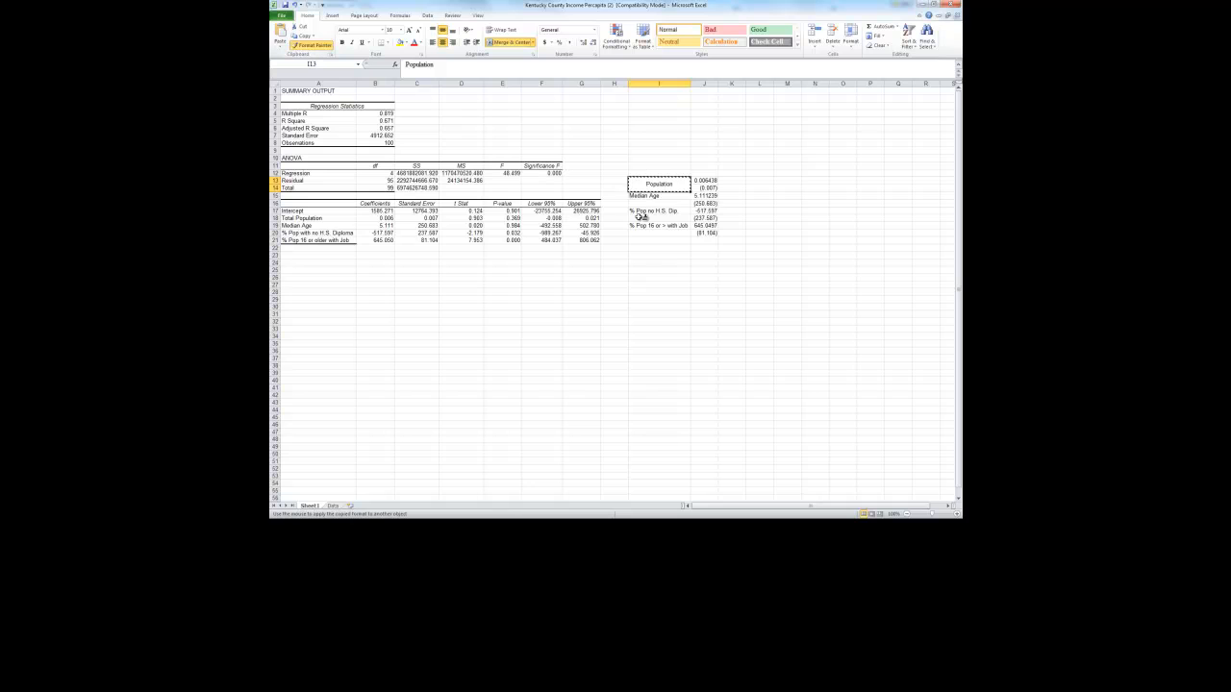
left_click_drag(656, 200, 661, 232)
key("Escape")
left_click(677, 269)
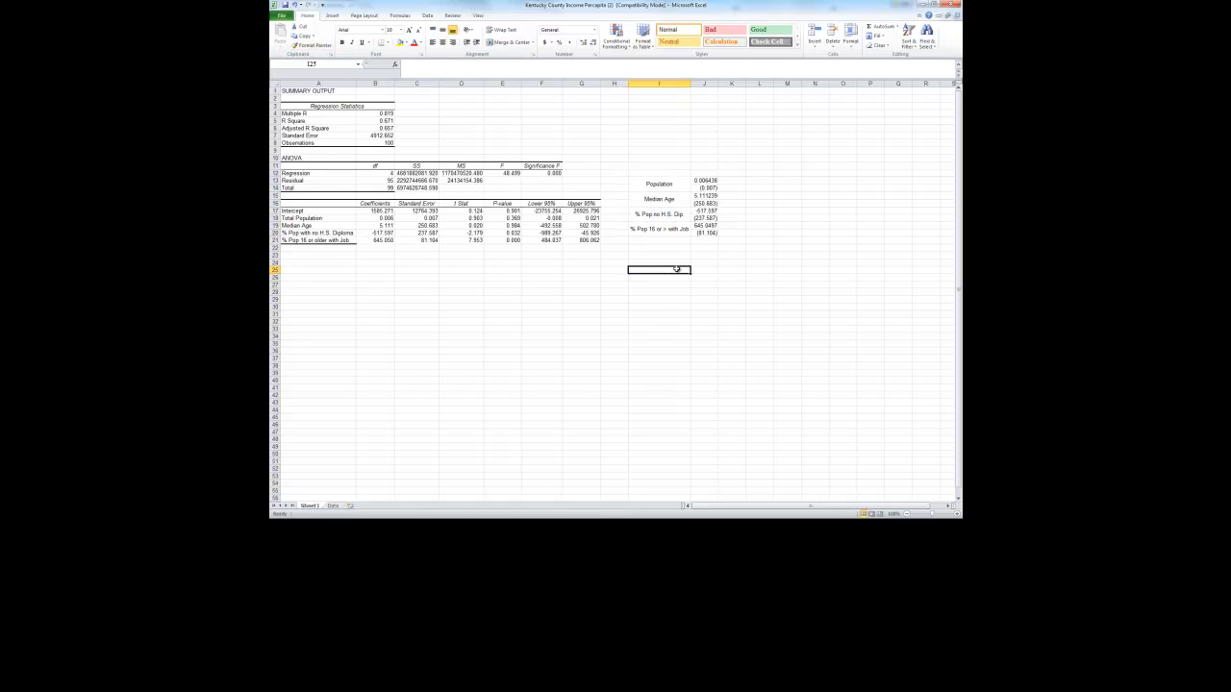
Reduce the coefficients in J13, J15, J17 and J19 to three decimal places
left_click(705, 181)
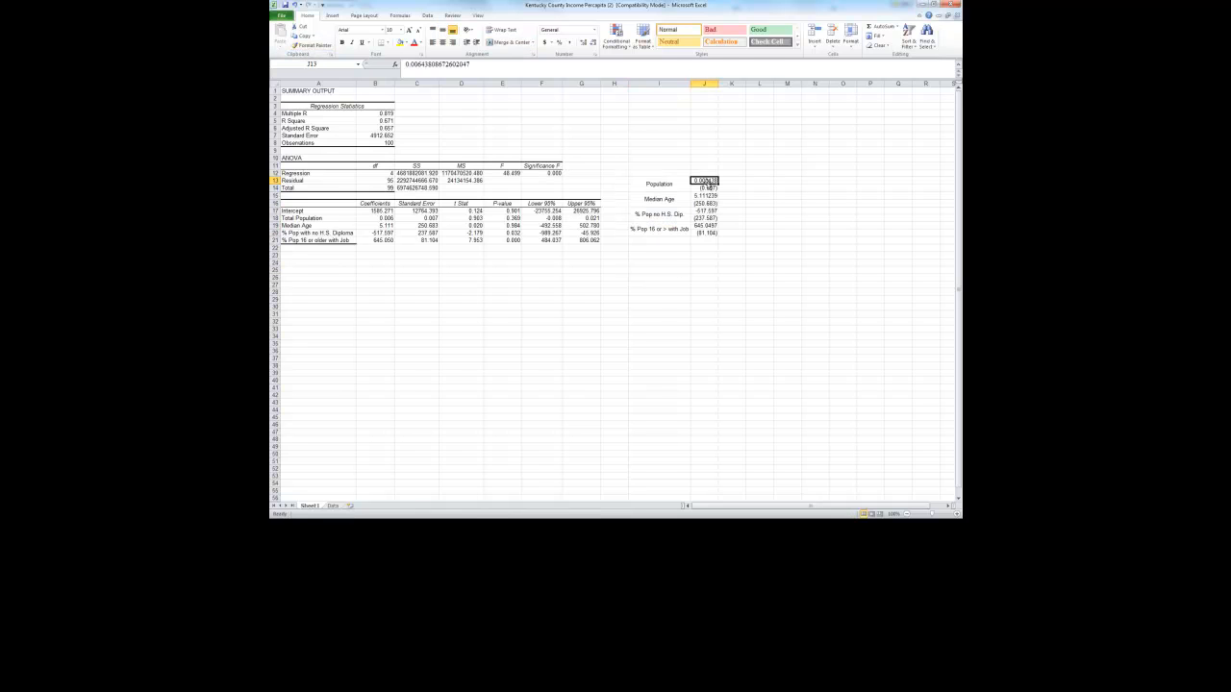
left_click(707, 195, "ctrl")
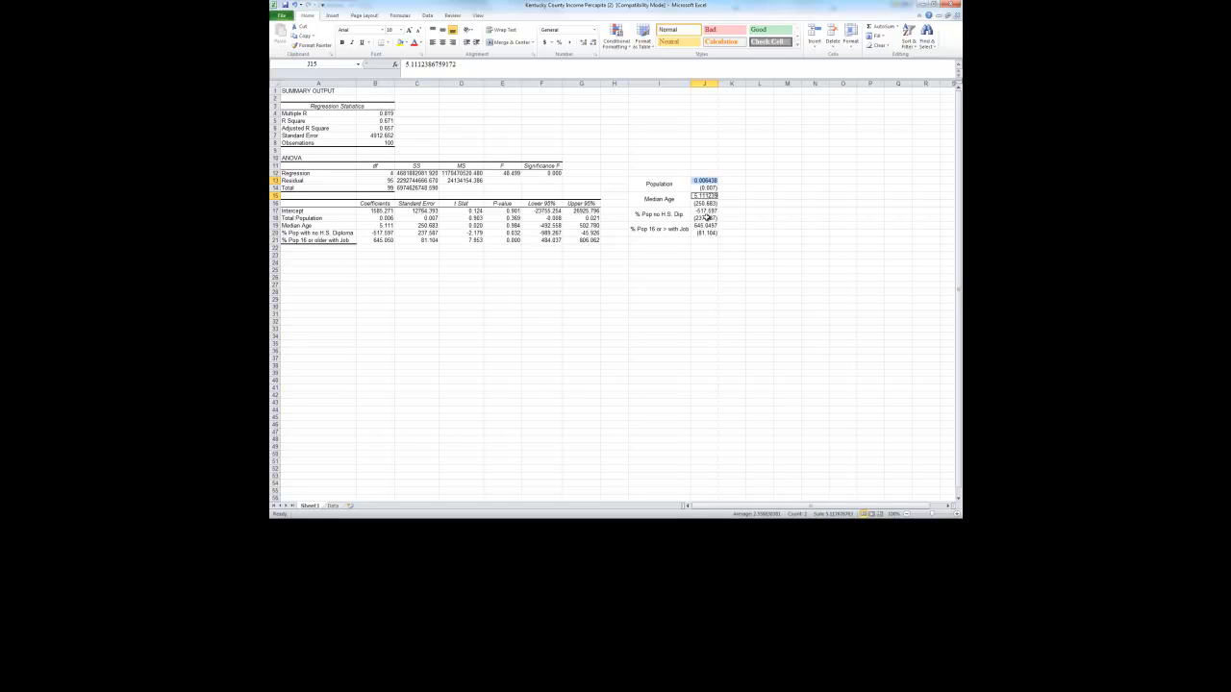
left_click(708, 210, "ctrl")
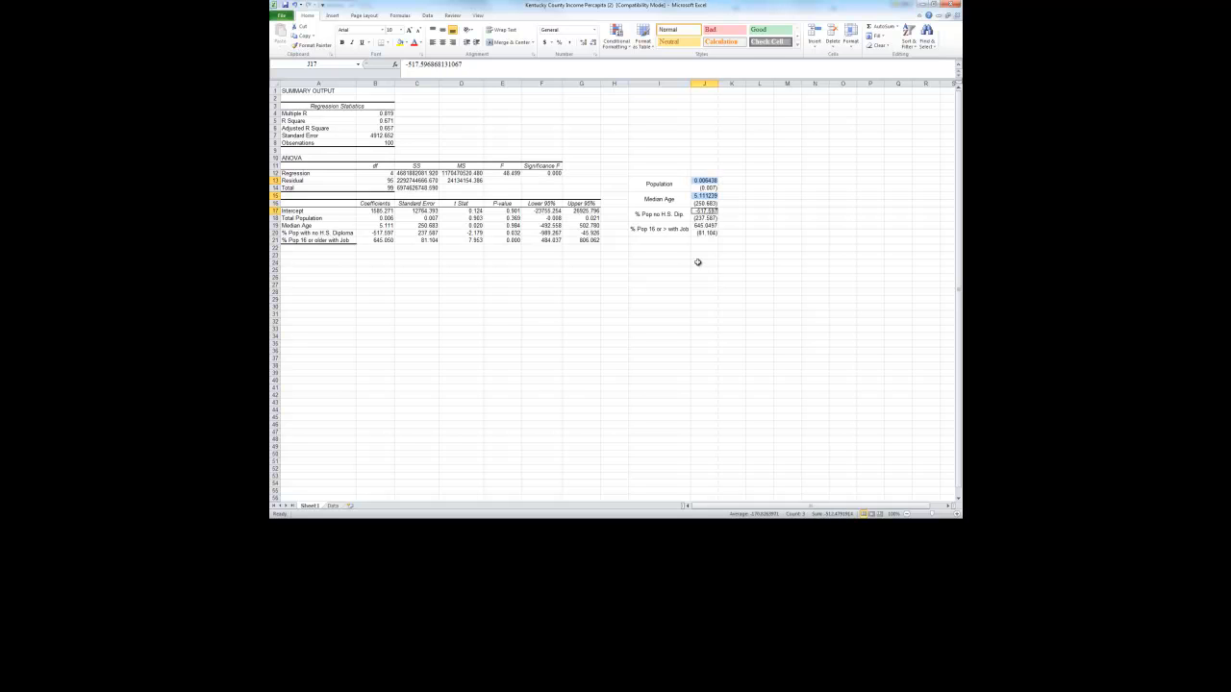
left_click(705, 225, "ctrl")
left_click(592, 43)
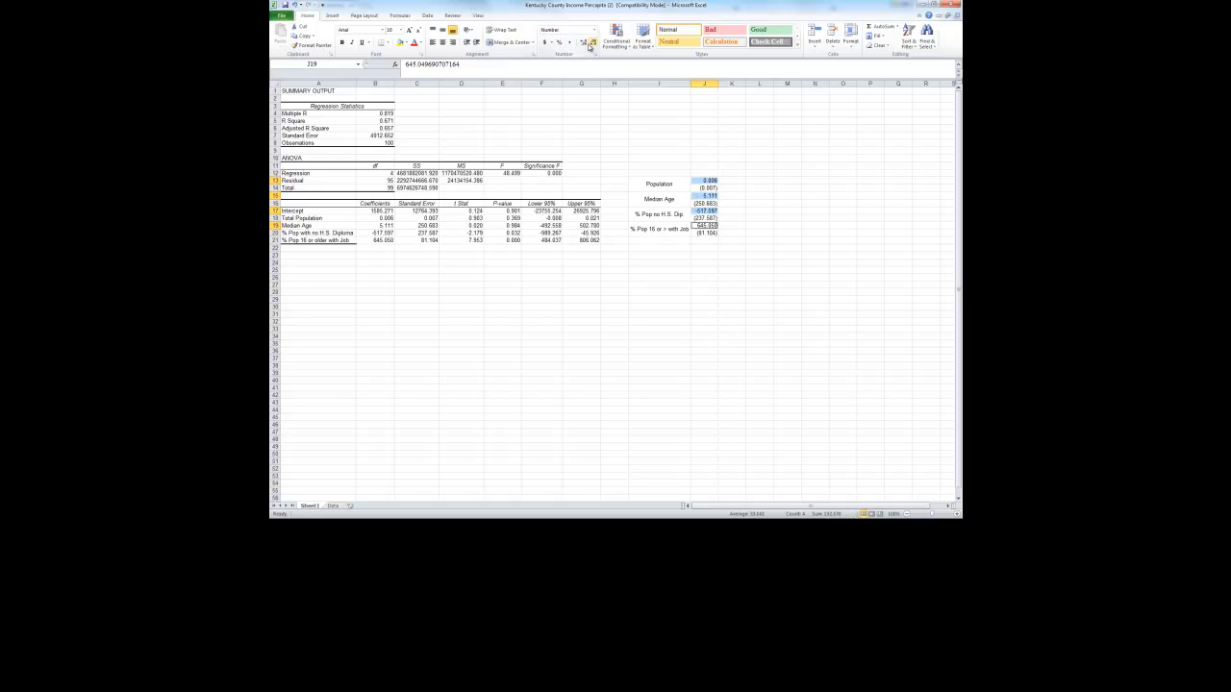
left_click(760, 342)
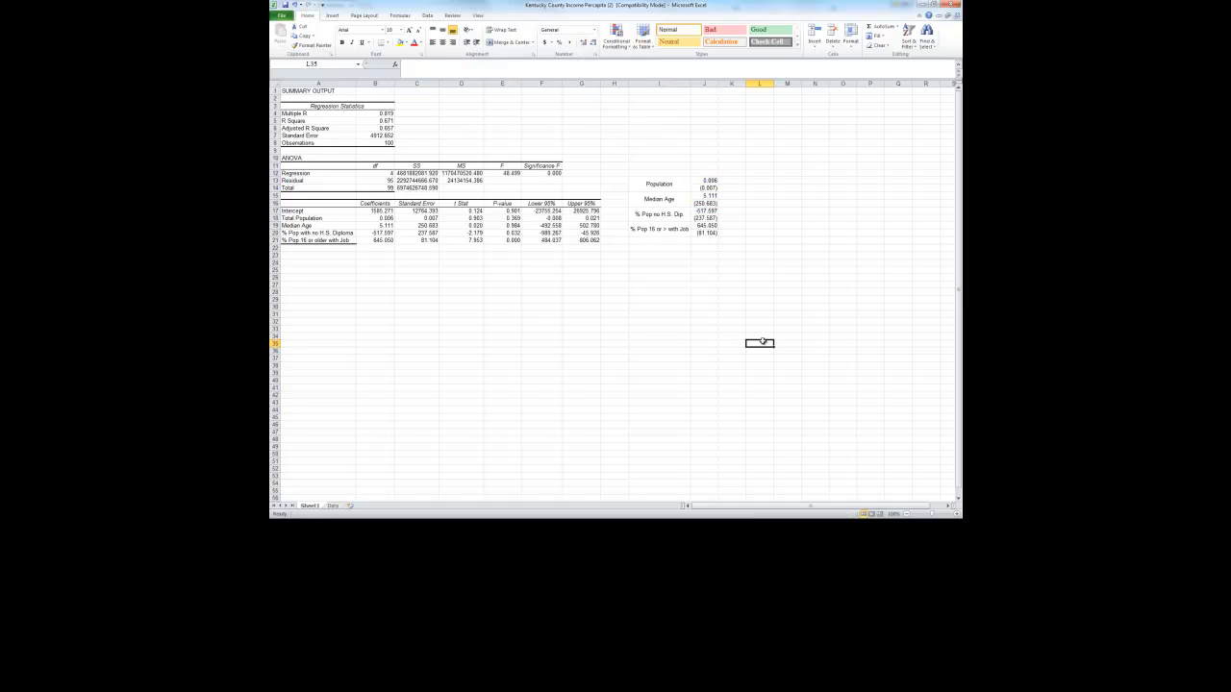
Center the contents of column J horizontally and adjust the column's width
left_click(704, 83)
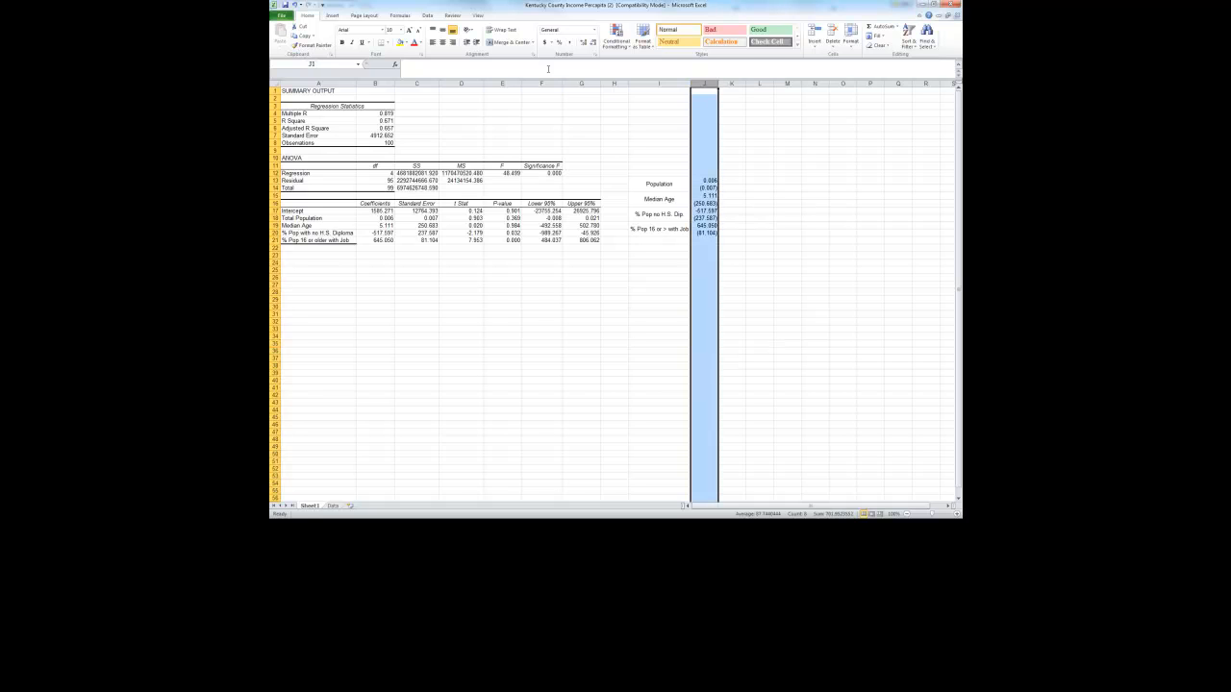
left_click(443, 43)
left_click_drag(717, 85, 721, 85)
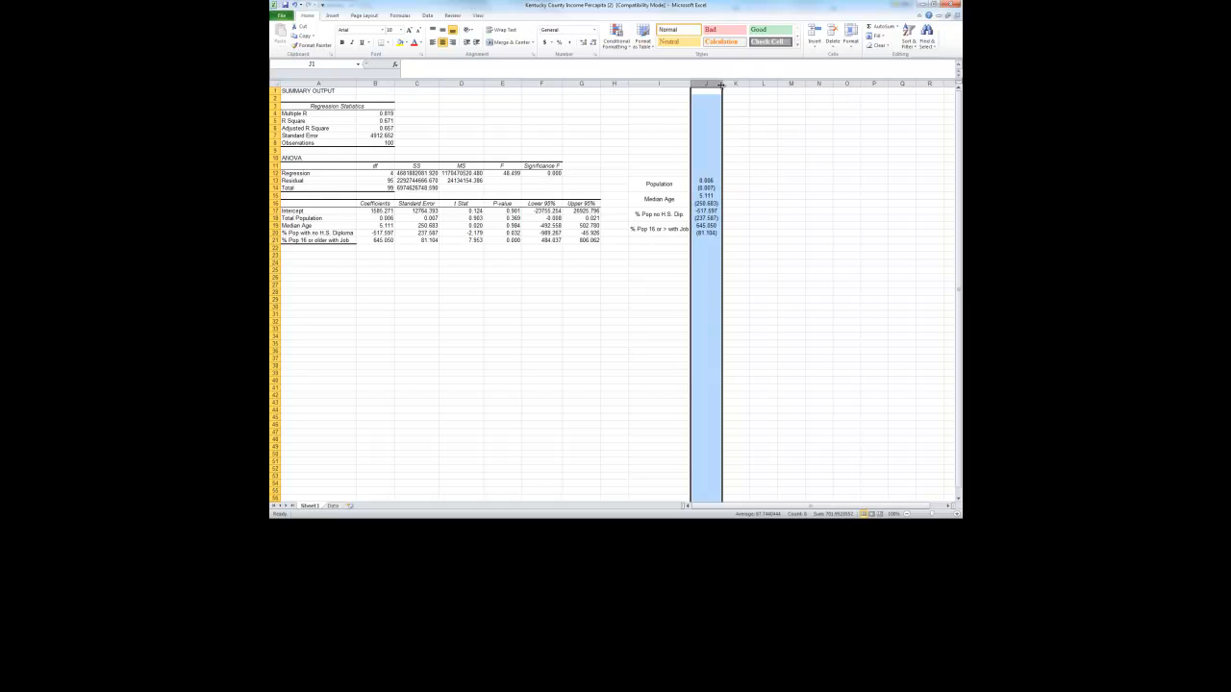
left_click_drag(721, 84, 718, 85)
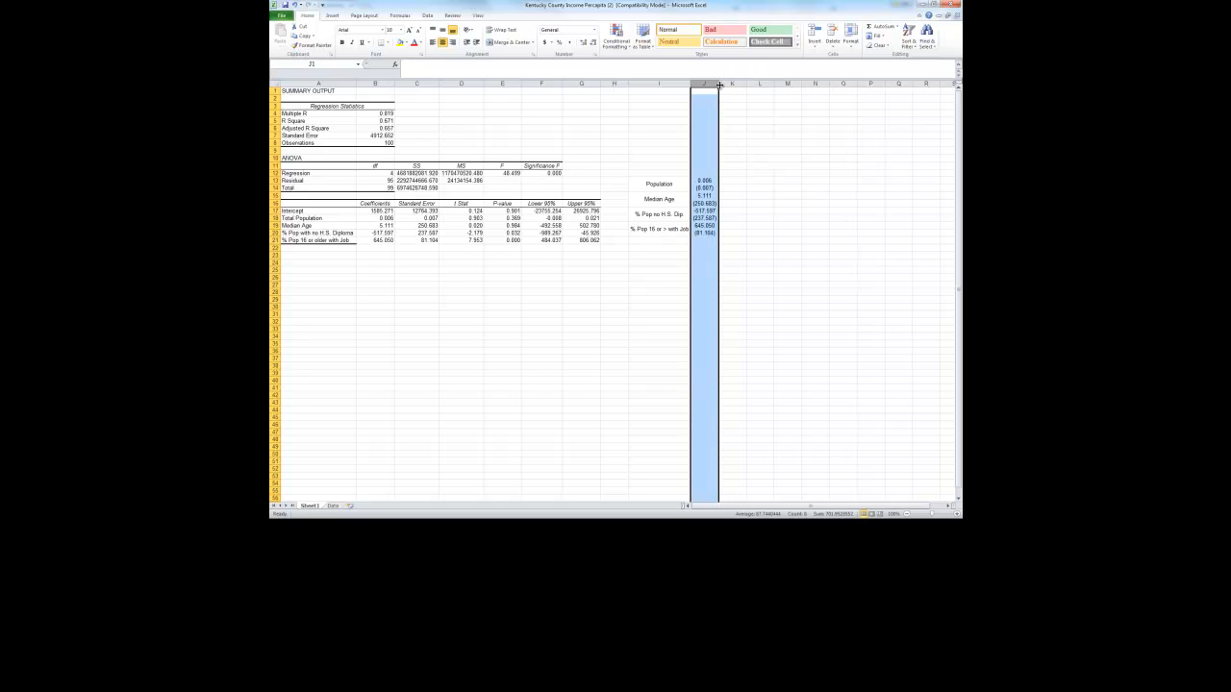
left_click(727, 247)
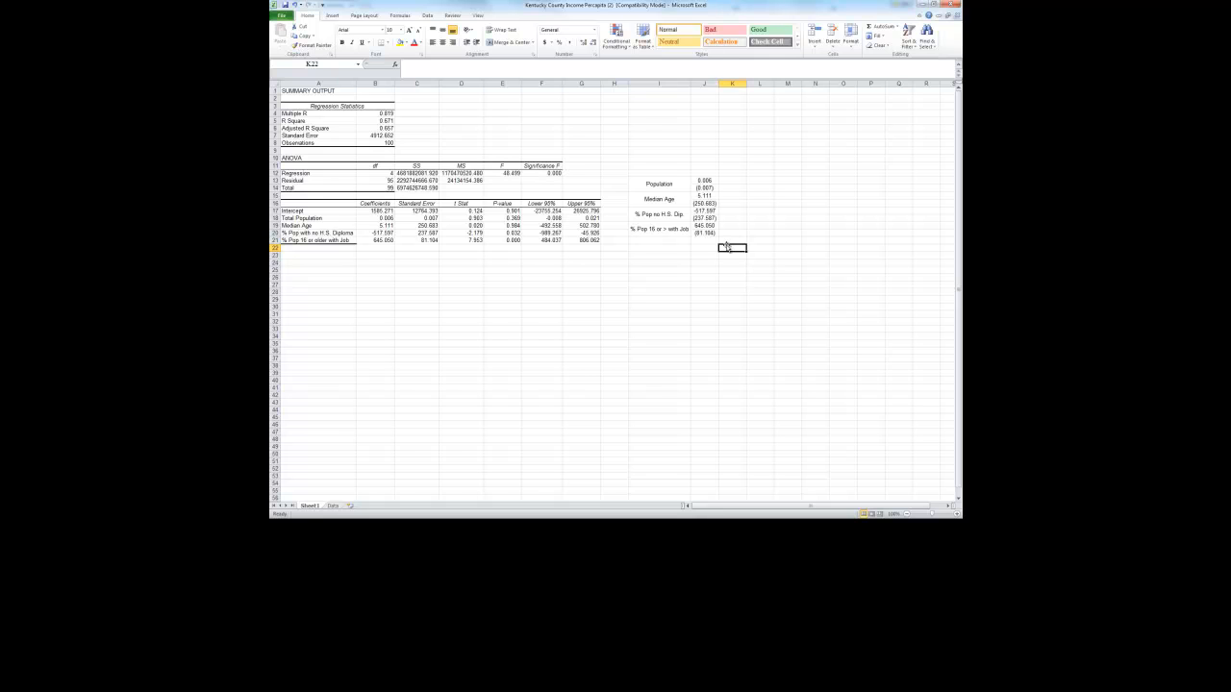
Copy the Population label's merged cell format to K13:K20 with Format Painter
left_click(732, 181)
left_click(660, 184)
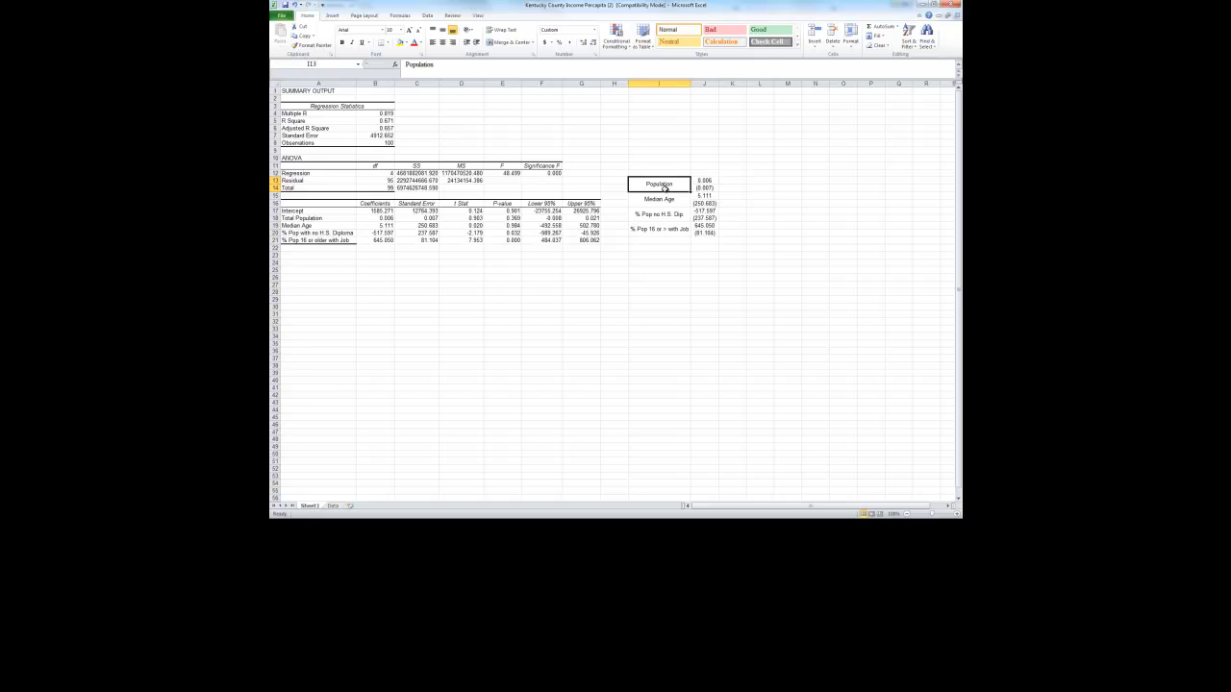
key("alt+h")
key("f")
key("p")
left_click_drag(729, 182, 728, 232)
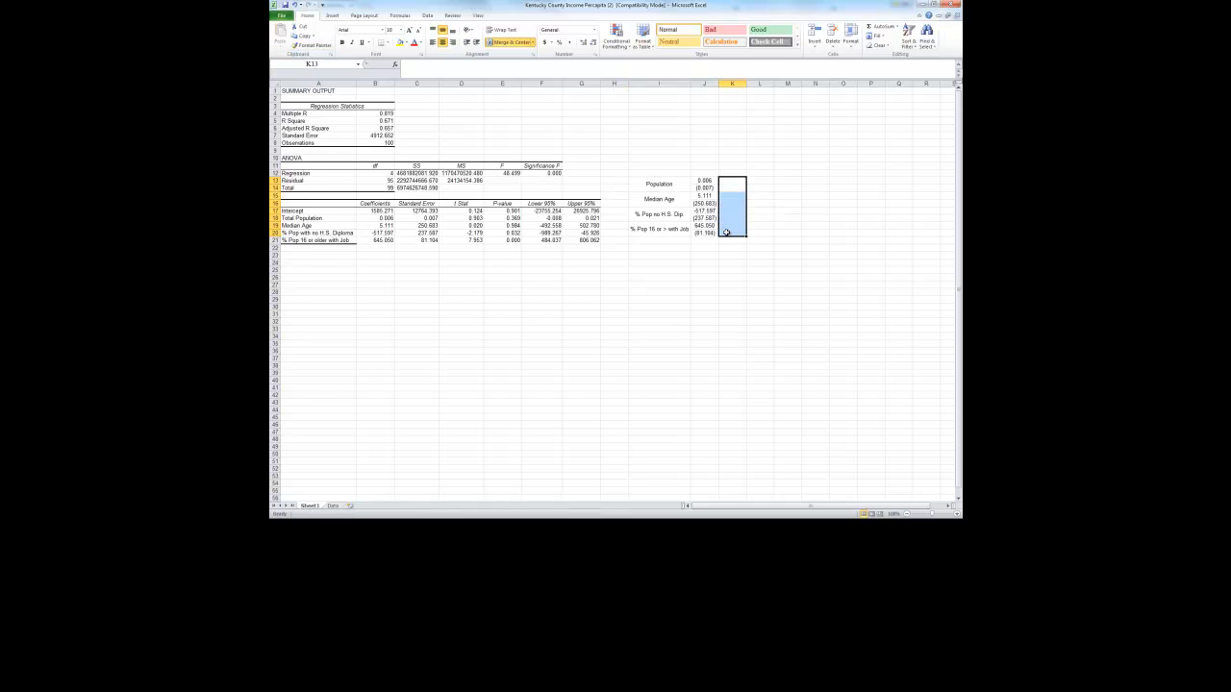
Begin an IF formula in K13 that returns "***" when the Total Population P-value meets E18>.001
left_click(728, 184)
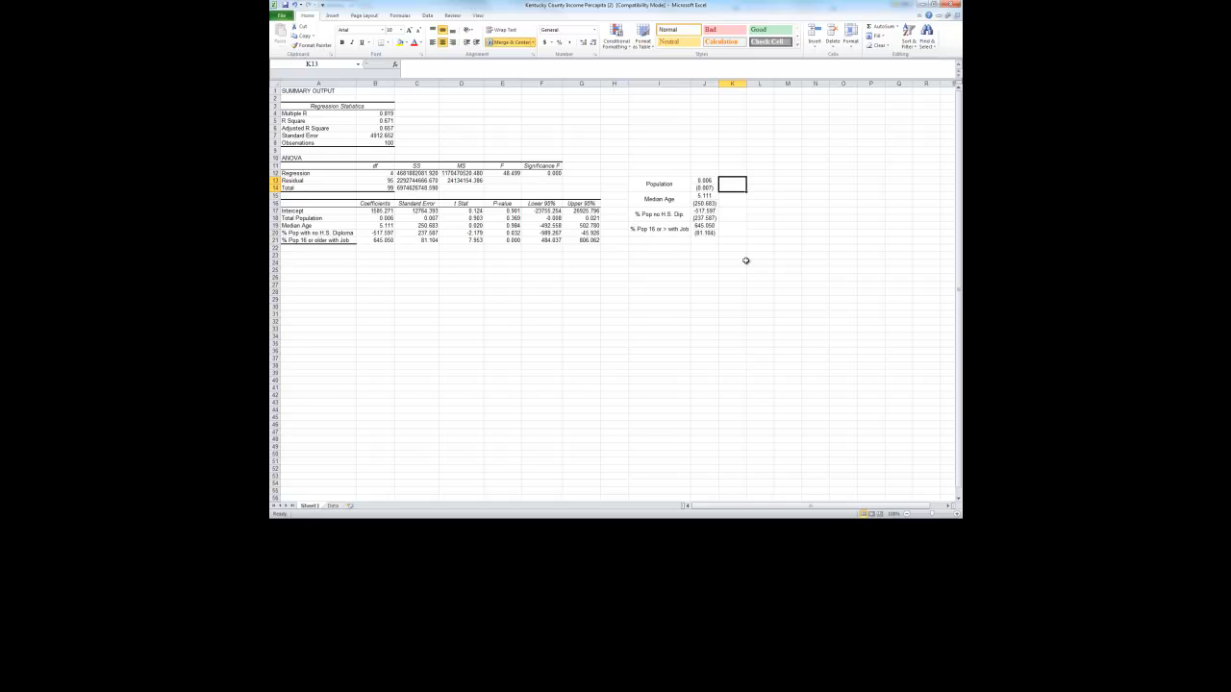
type("=if(")
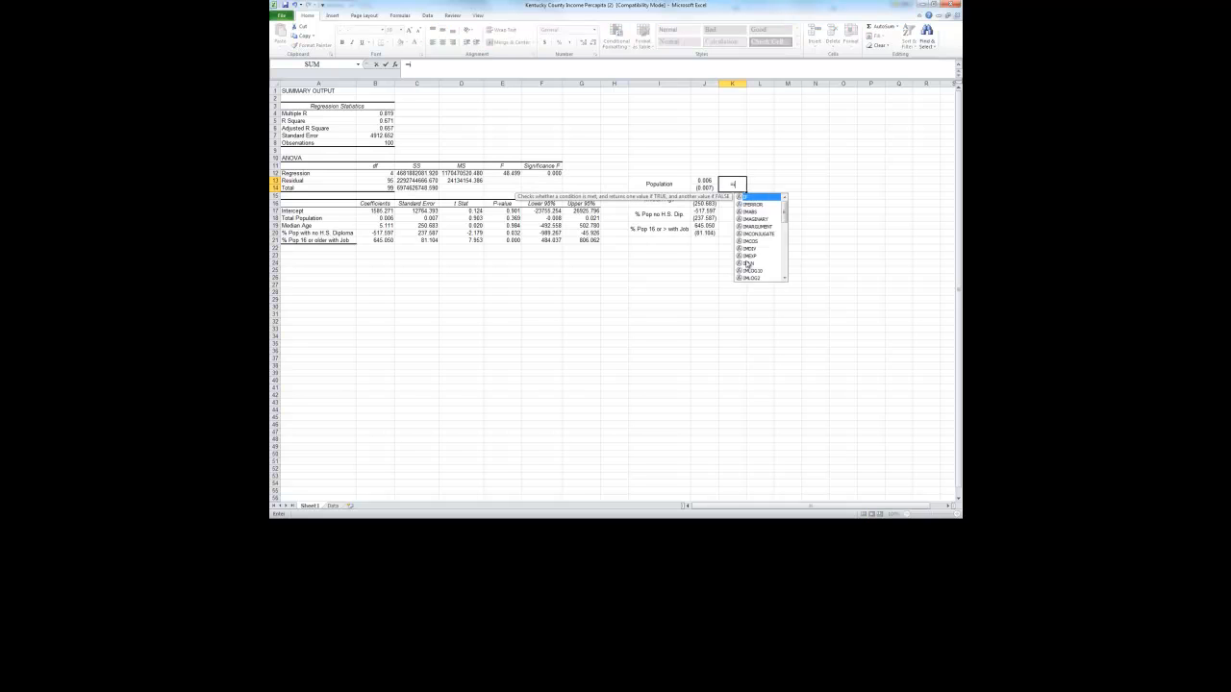
key("Left")
key("Left")
key("Left")
key("Left")
key("Left")
key("Down")
key("Down")
key("Down")
key("Down")
key("Left")
key("Down")
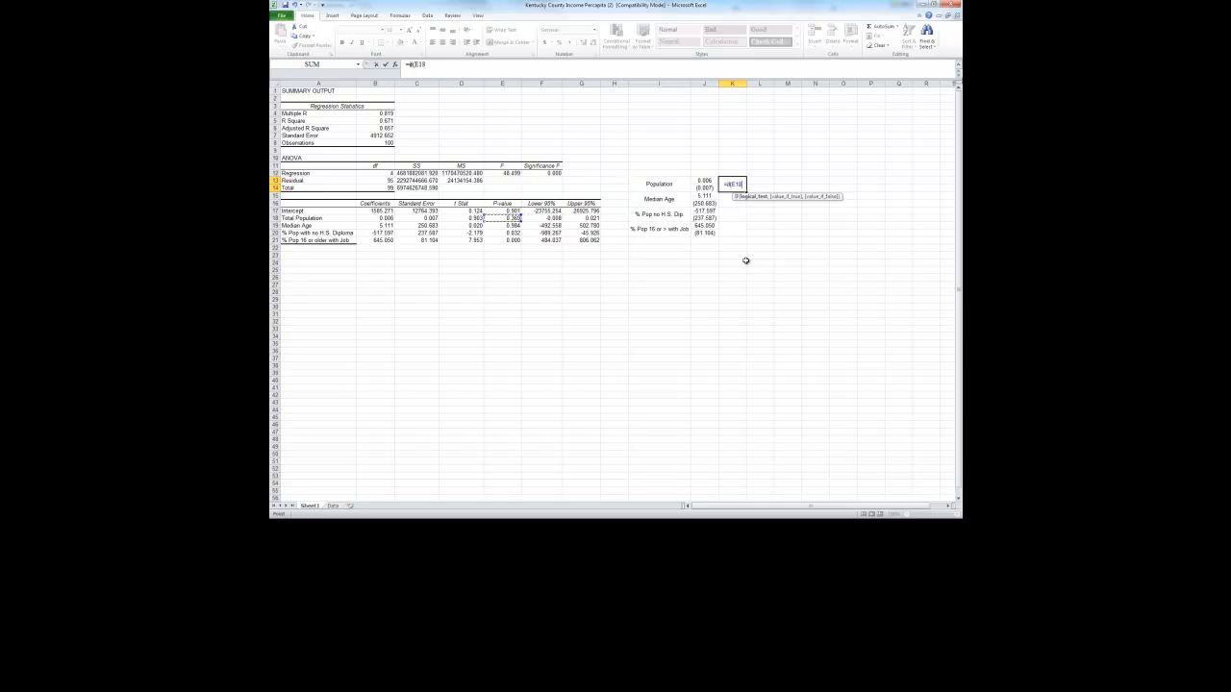
type(">.001")
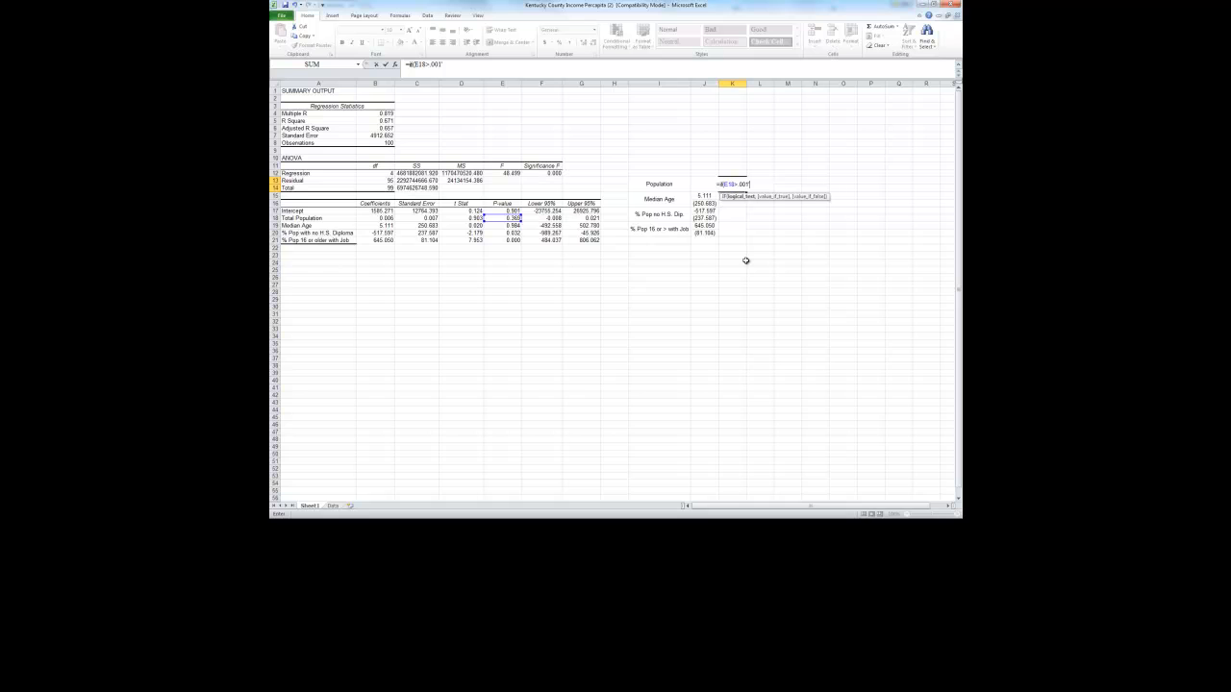
type(",\"***\",")
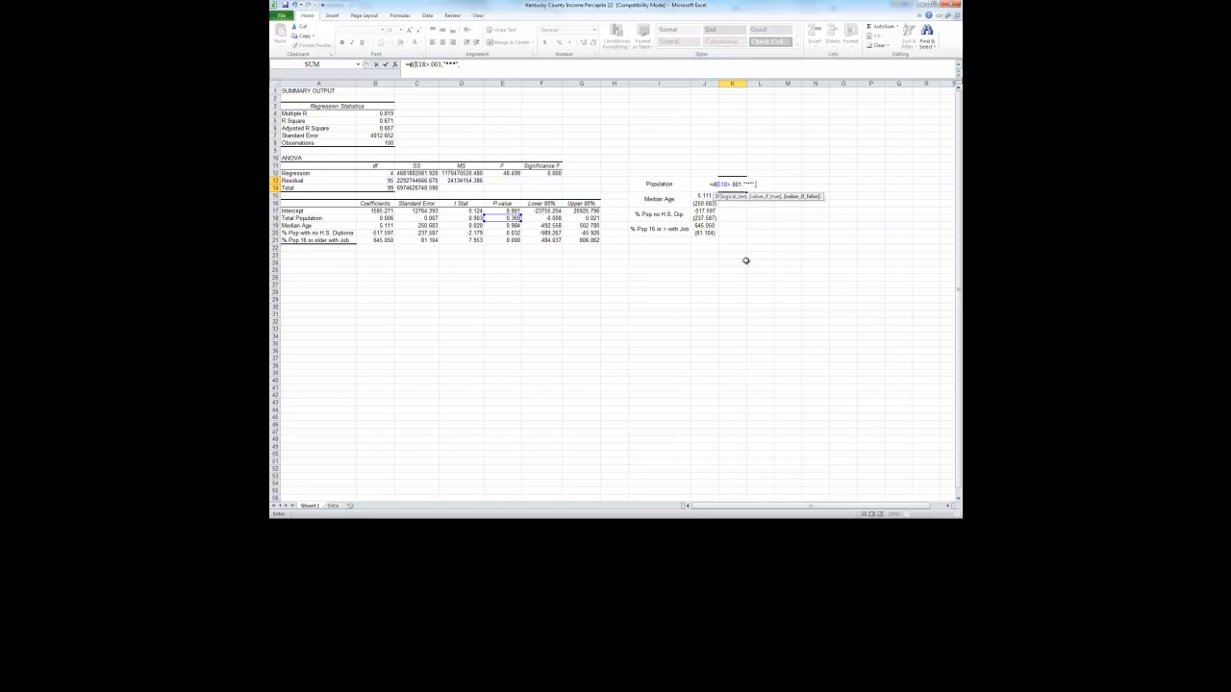
Nest a second IF in the K13 formula that returns "**" when E18<.05
type("\"\"")
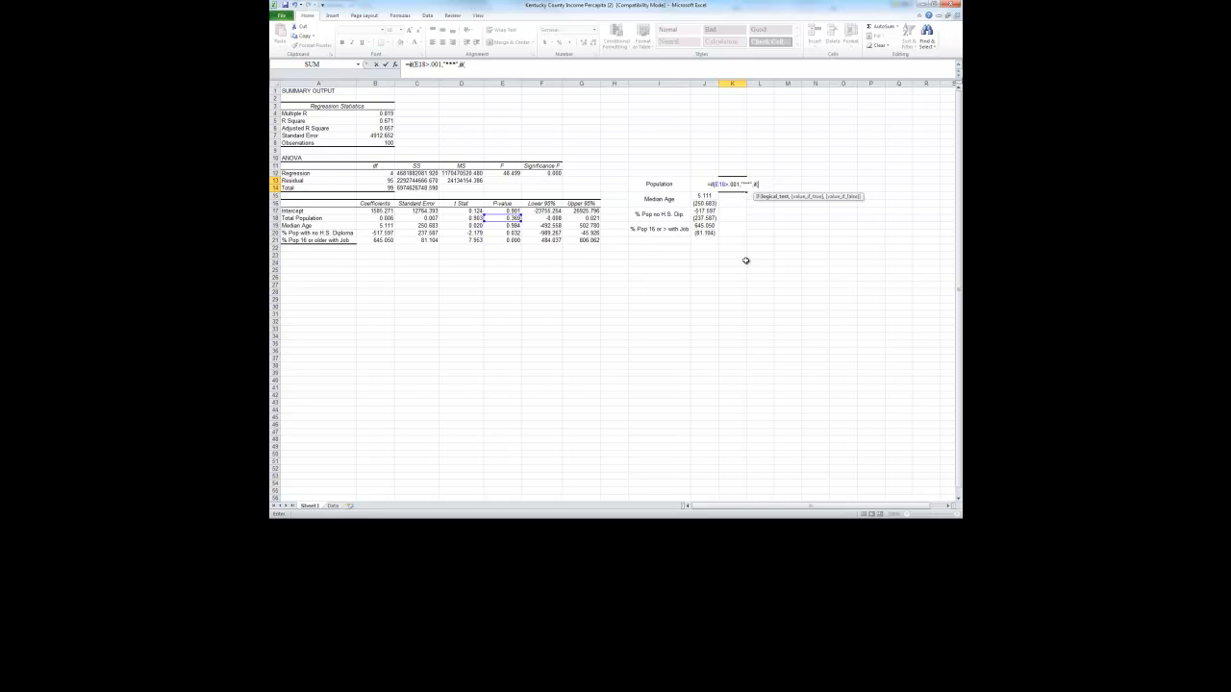
left_click(511, 219)
type("<.05,\"")
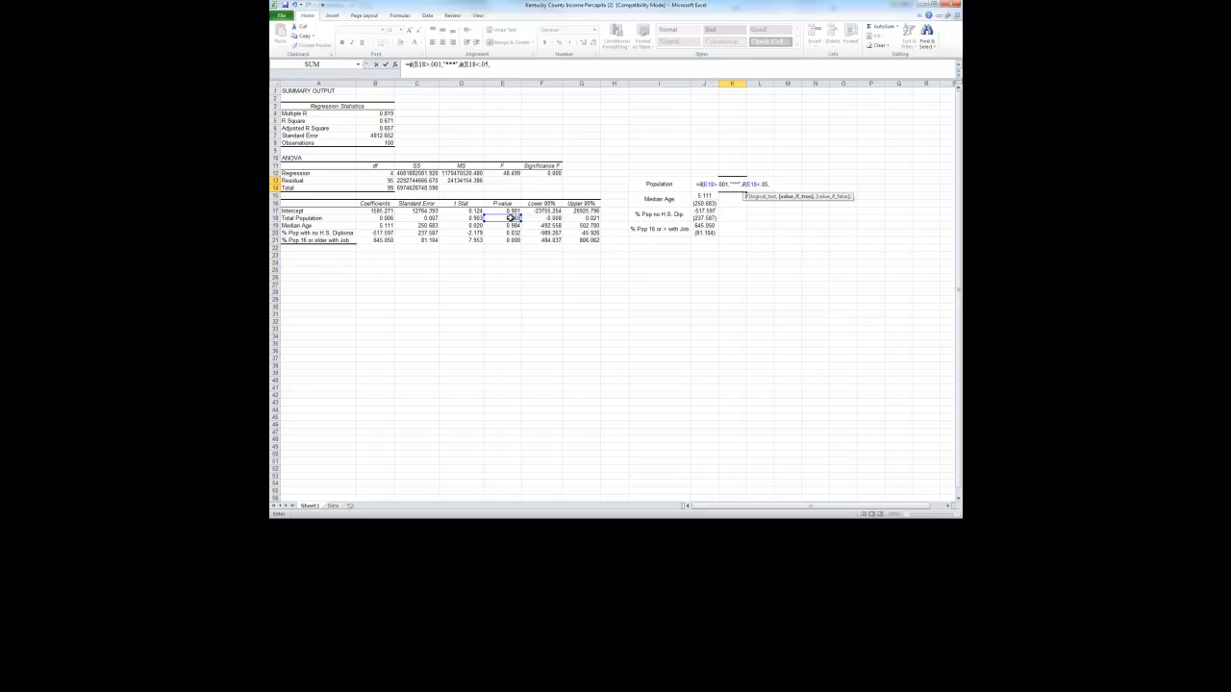
type("**")
type("\",")
type(",")
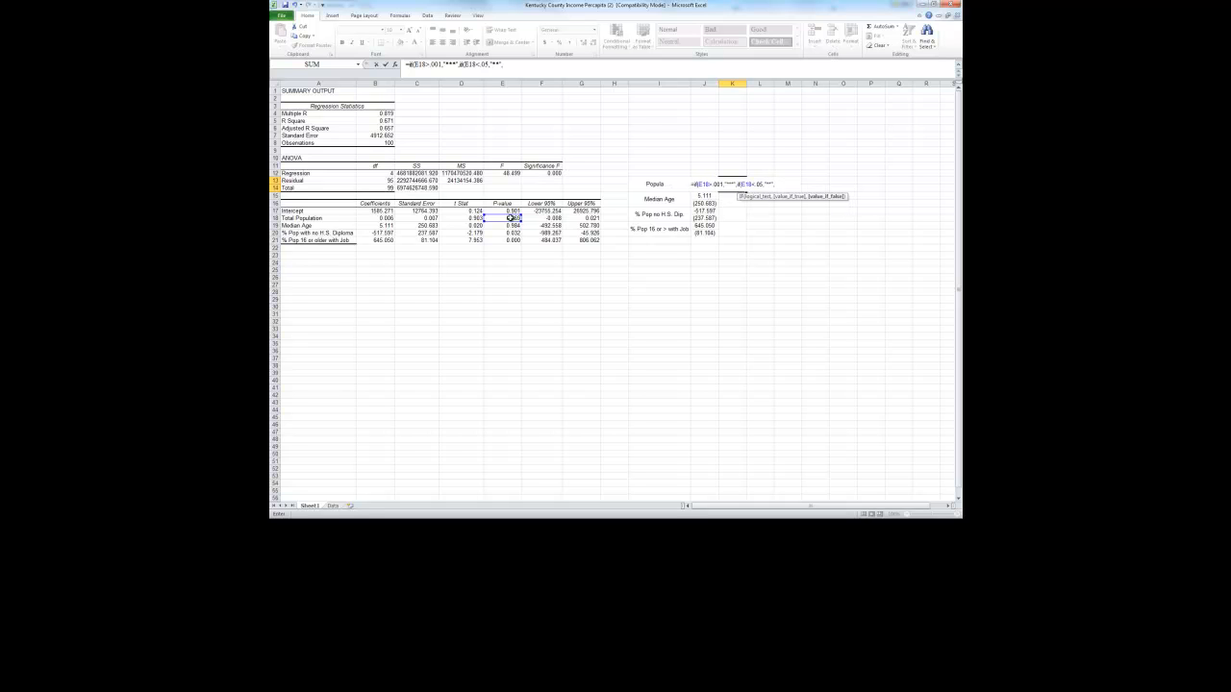
Nest a third IF in K13 returning "*" for <.1 and an empty string otherwise, and close all three functions
type("IF(")
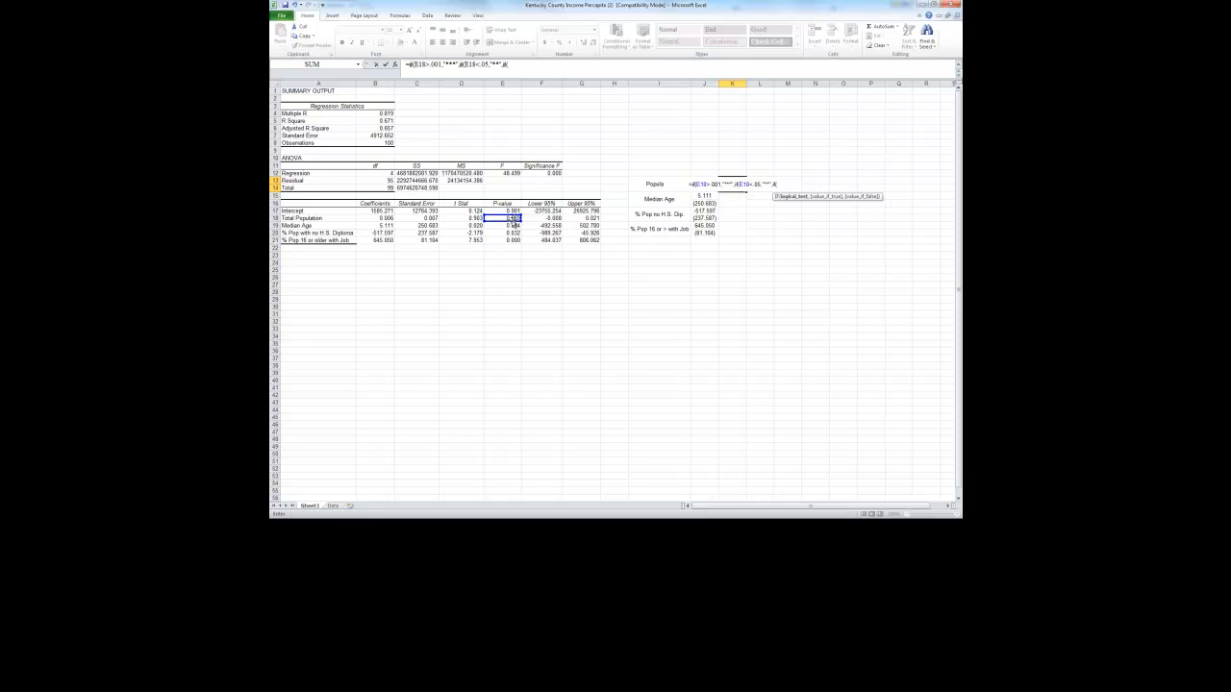
type("<.")
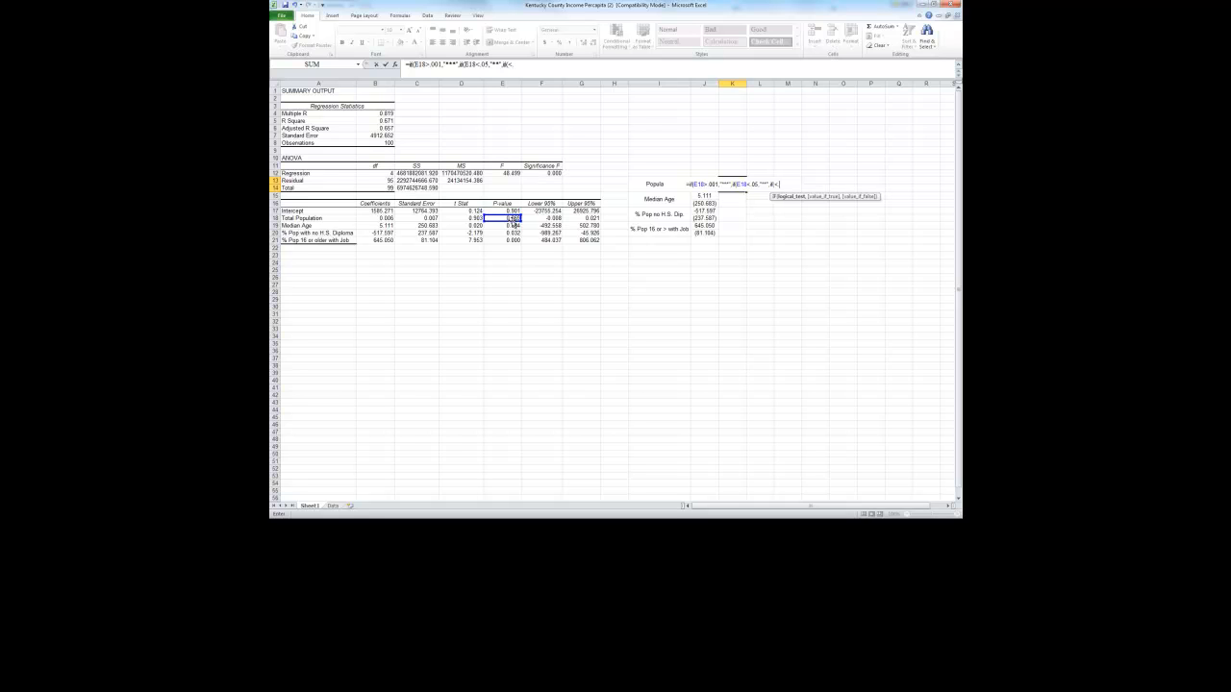
type("1,")
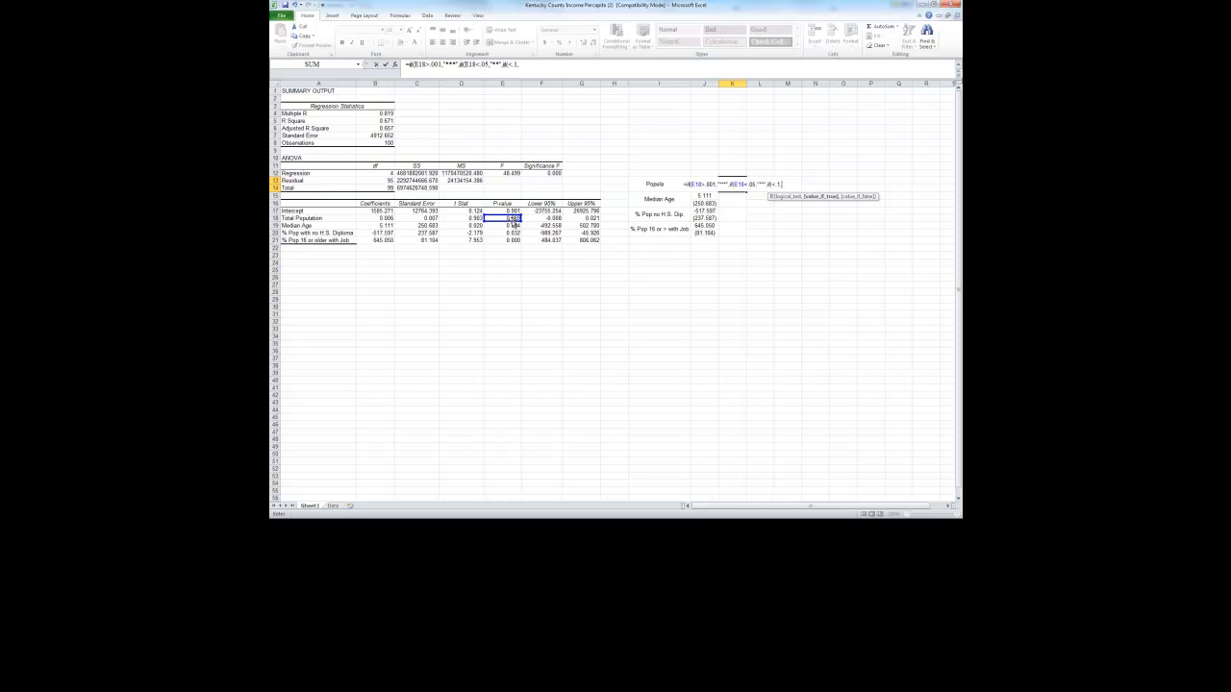
type("\"*\"")
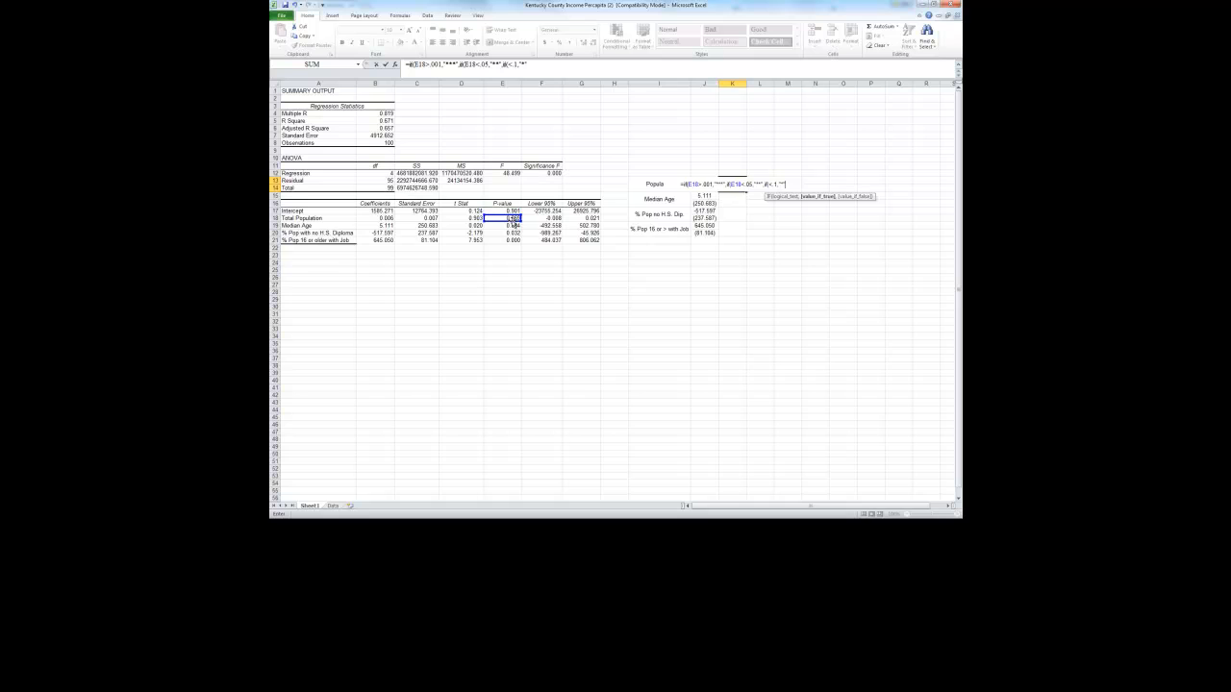
type(",\"\"")
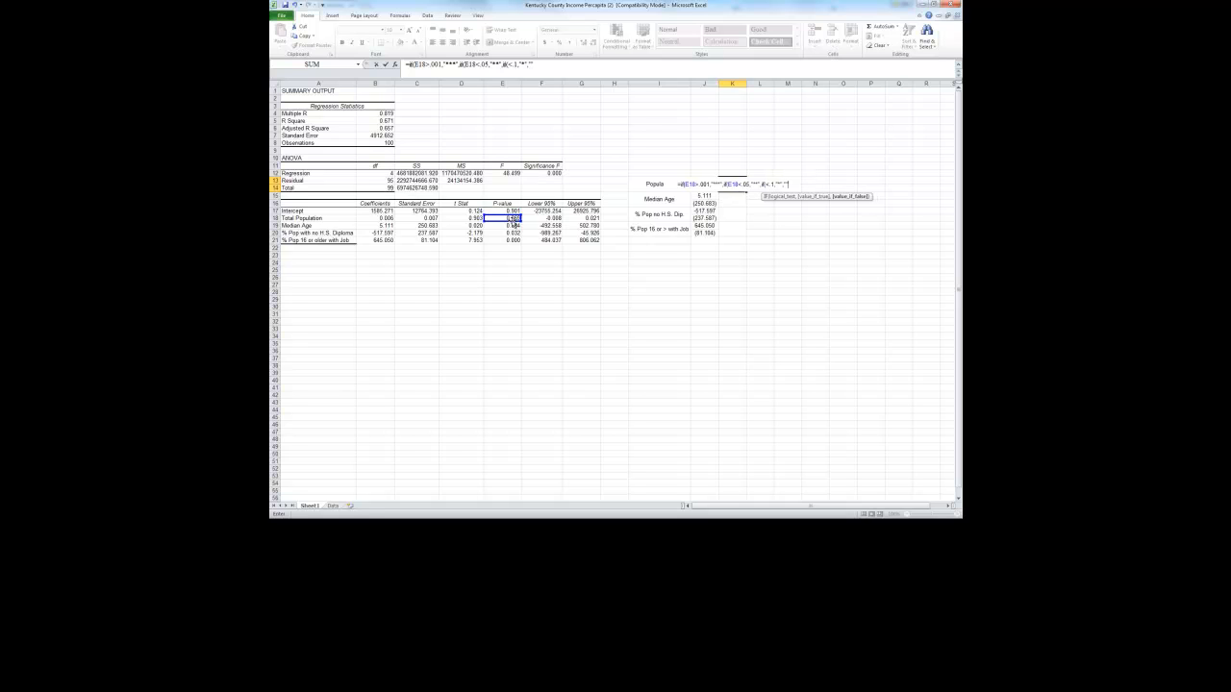
type(")))")
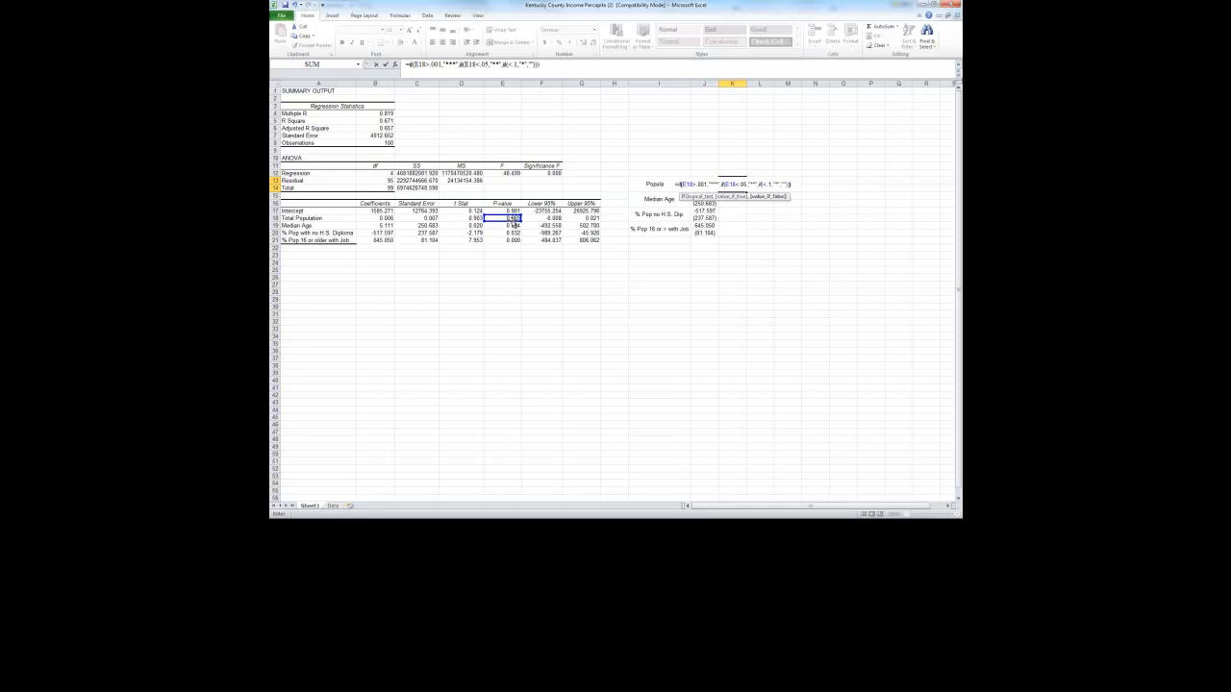
key("Return")
key("Return")
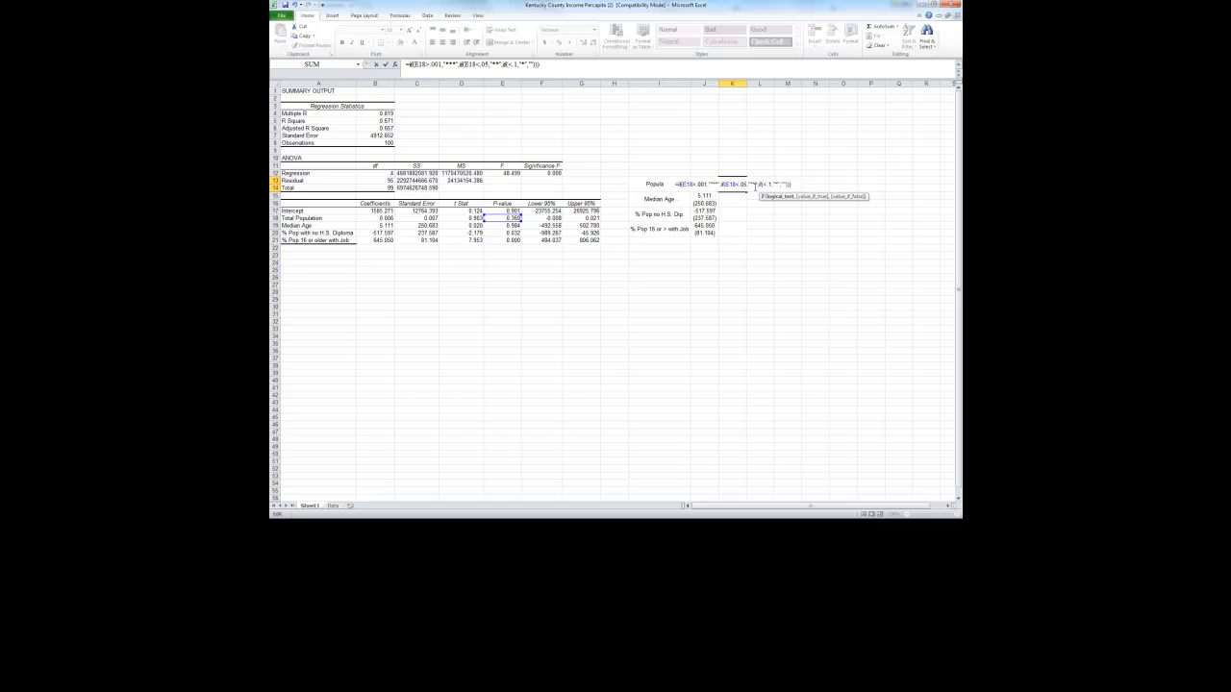
Insert the missing E18 reference before <.1 in the third IF of K13 and enter the formula
left_click(726, 184)
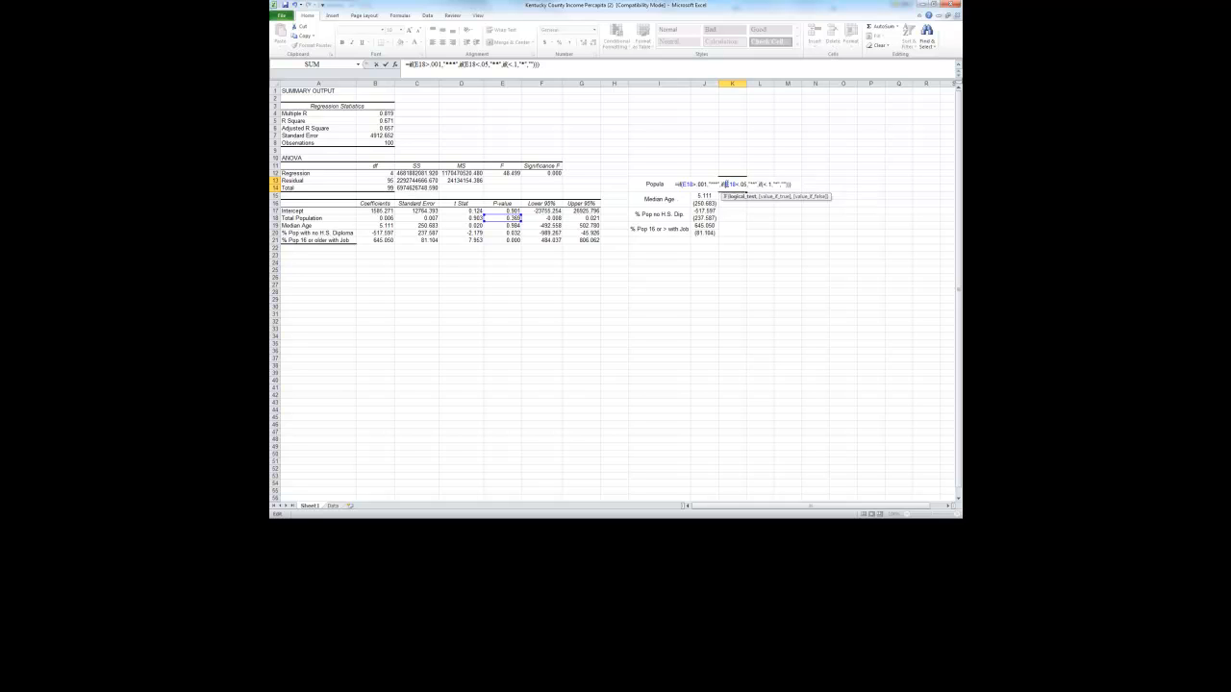
left_click(763, 184)
left_click(513, 218)
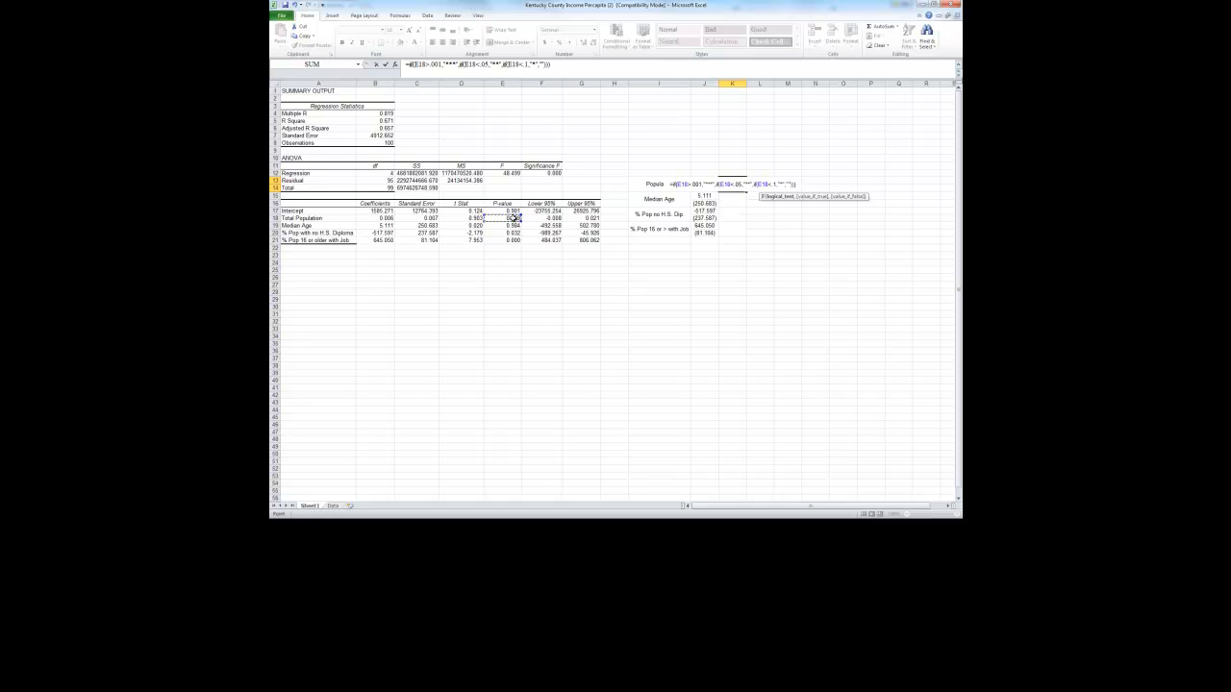
key("Return")
Fill the significance star formula from K13 down through K20
left_click(743, 183)
left_click_drag(746, 191, 745, 306)
left_click(617, 276)
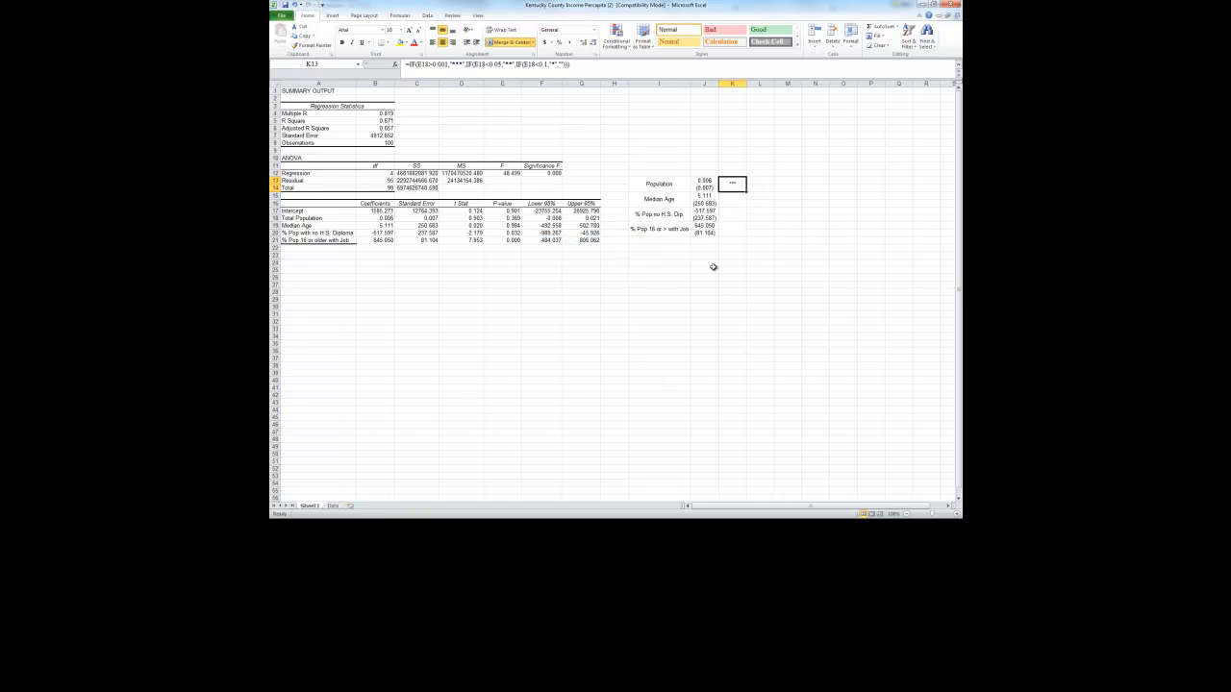
left_click_drag(747, 190, 744, 248)
Examine which P-value cells the star formulas in K15, K17 and K13 refer to
double_click(736, 200)
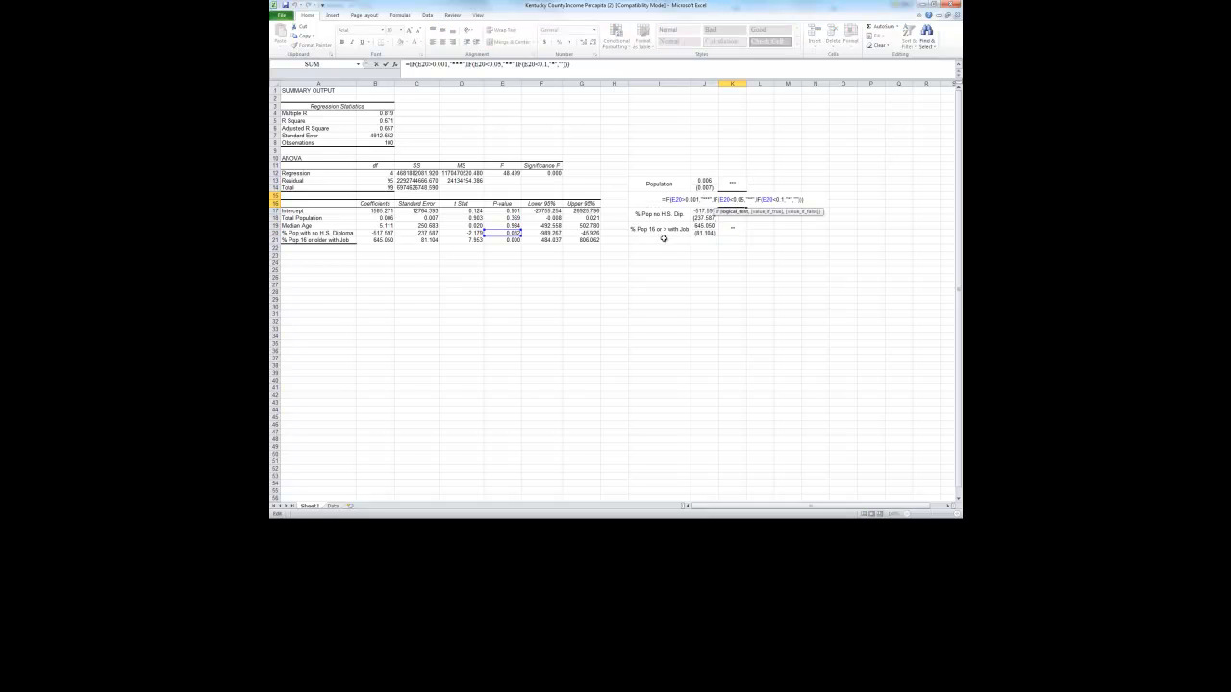
key("Escape")
double_click(728, 212)
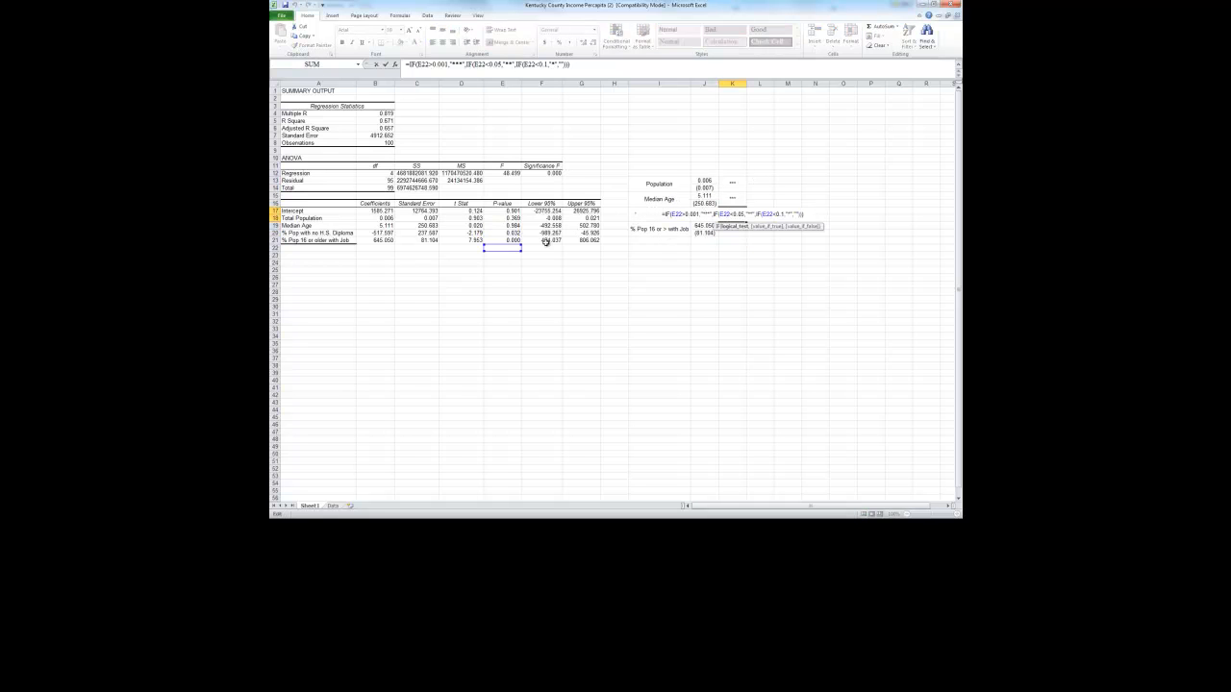
key("Escape")
left_click(733, 182)
double_click(737, 182)
key("Escape")
Repoint the references in the K15 star formula to the Median Age P-value in E19
double_click(734, 199)
left_click_drag(496, 228, 498, 225)
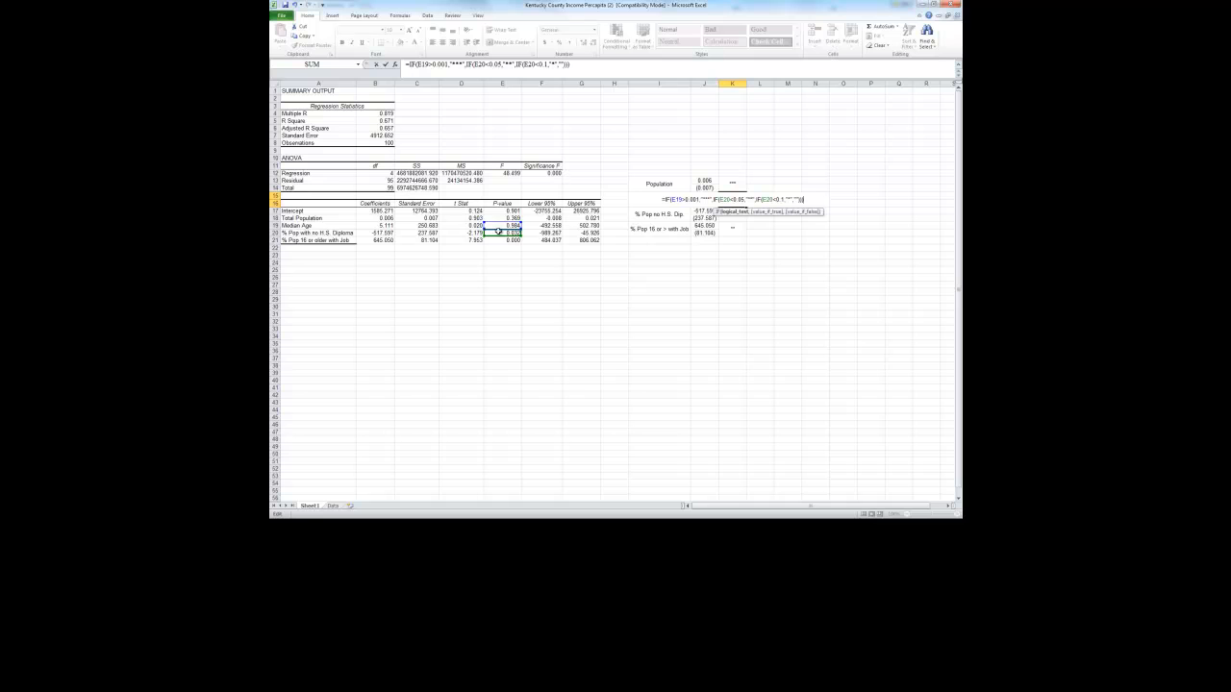
left_click_drag(498, 231, 498, 225)
key("Return")
Repoint the star formula in K17 to the P-value in E20 and the one in K19 to E21
double_click(731, 215)
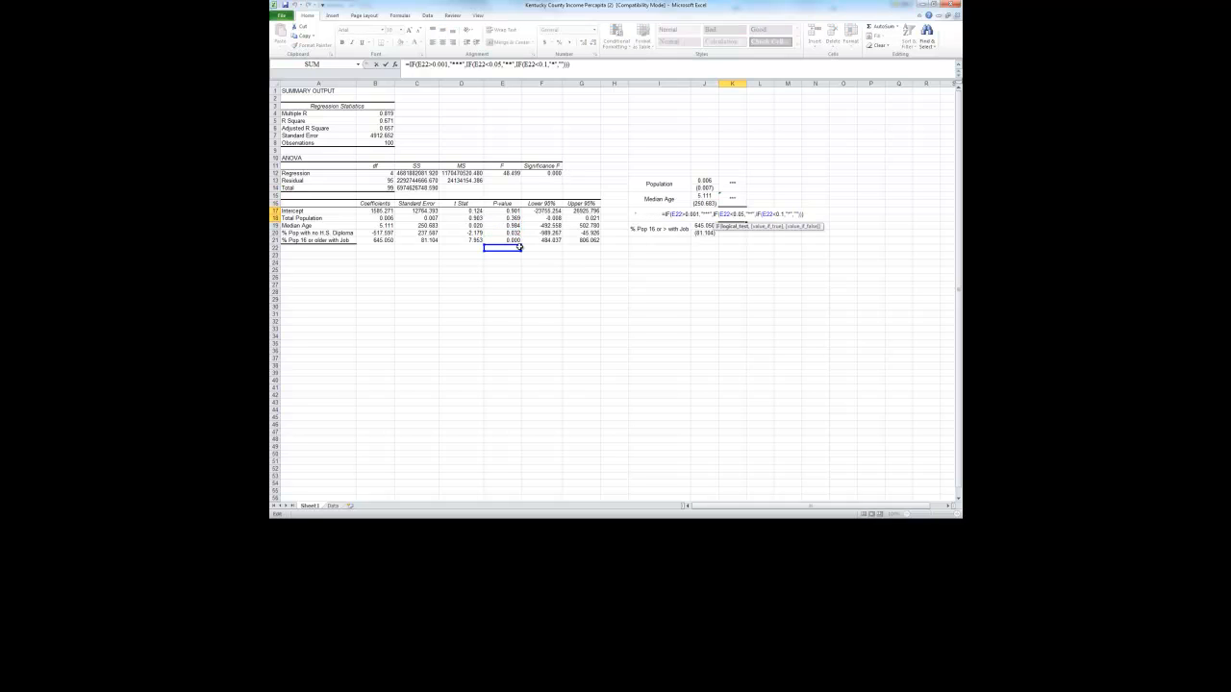
left_click_drag(517, 248, 517, 234)
key("Return")
double_click(723, 229)
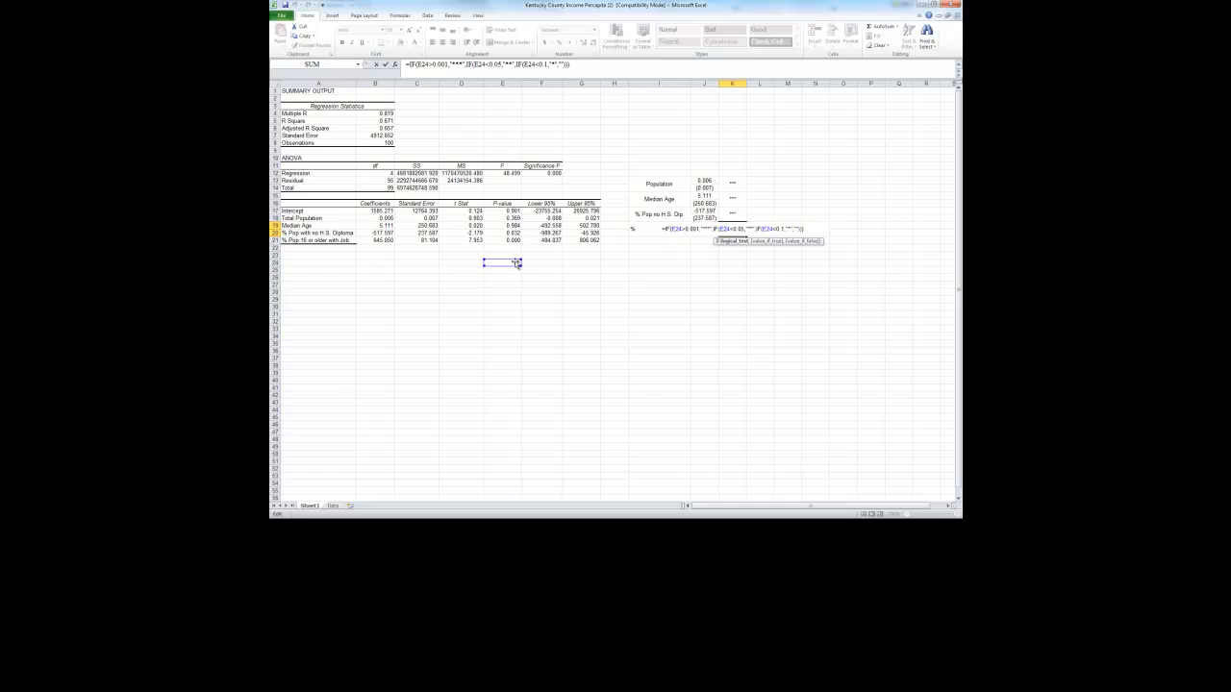
left_click_drag(512, 259, 512, 242)
key("Return")
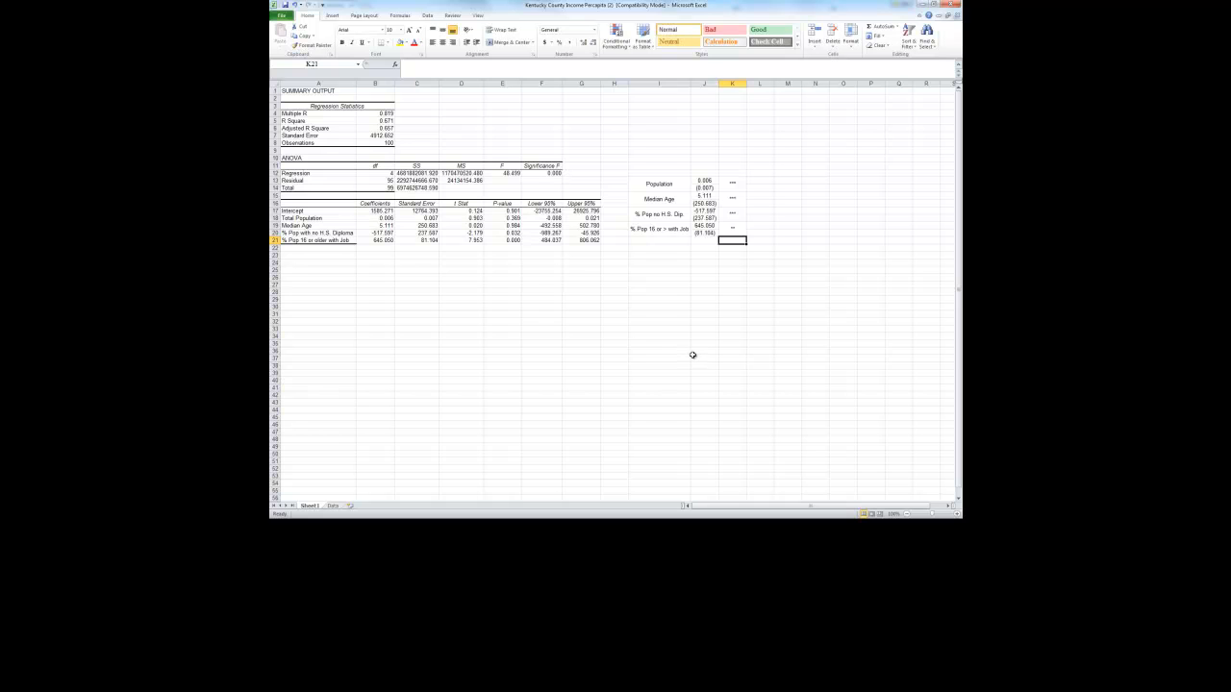
Merge and center J12:K12 above the coefficients and enter the heading "Model 1"
left_click_drag(704, 174, 732, 173)
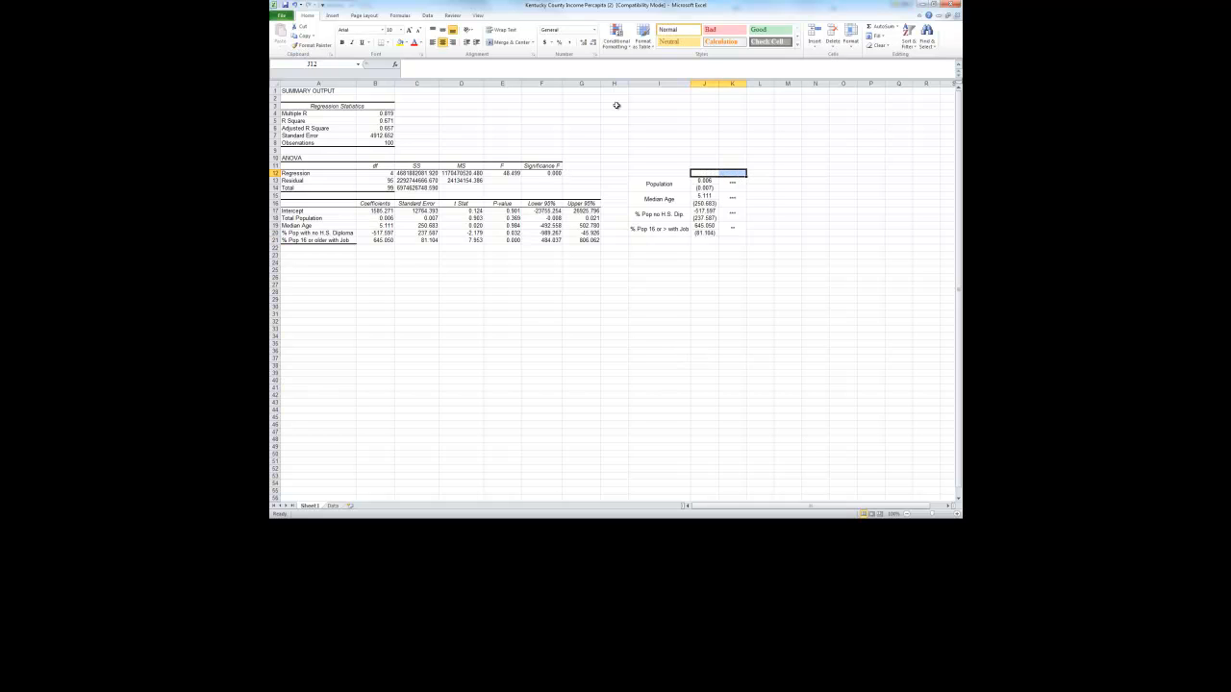
left_click(510, 42)
double_click(716, 173)
type("Model 1")
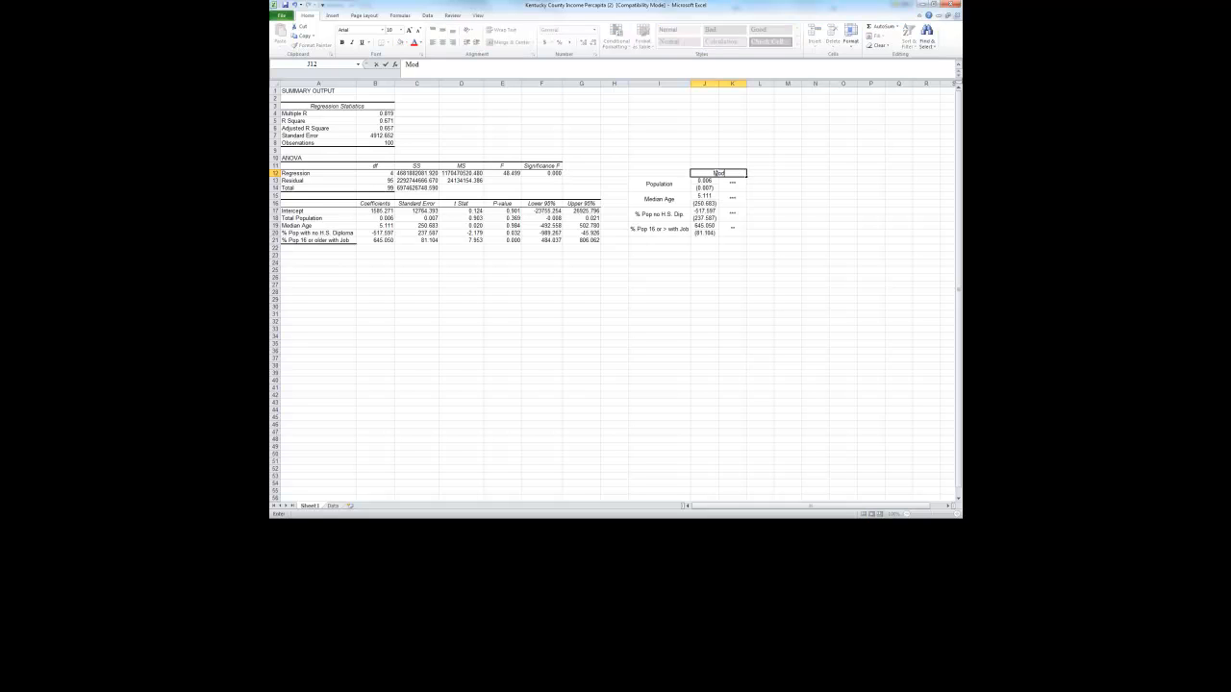
left_click(680, 254)
Merge and center J21:K21 and J22:K22 below the coefficients
left_click(704, 240)
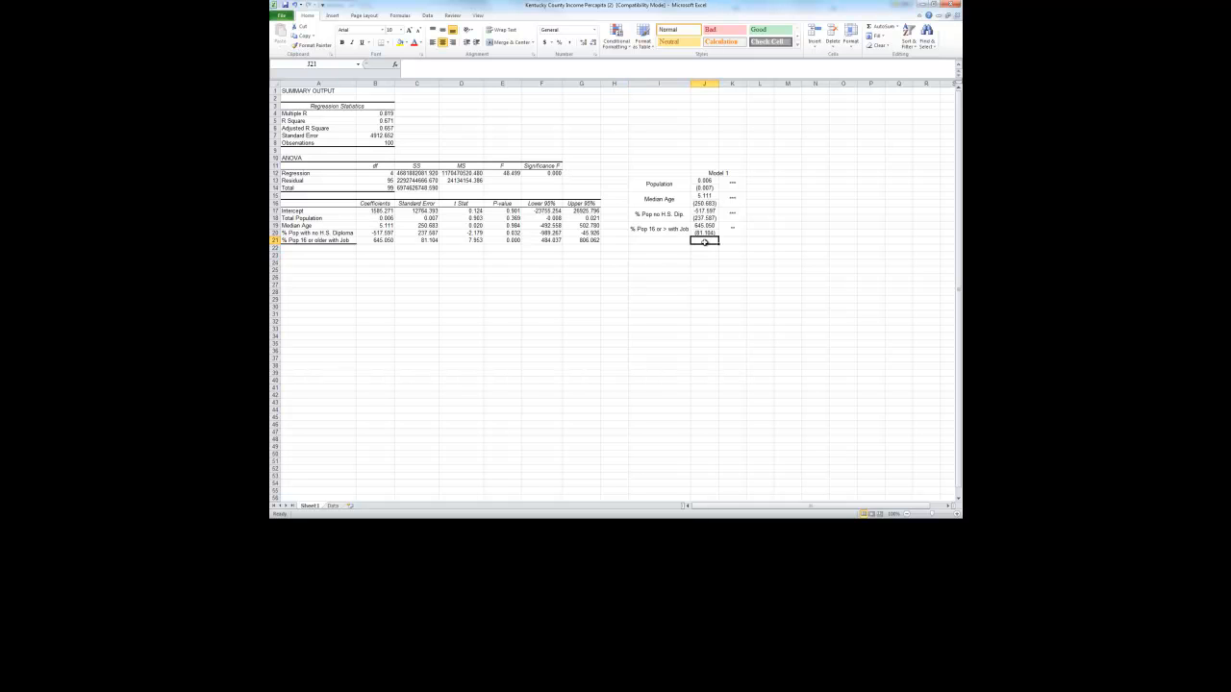
left_click_drag(704, 240, 736, 241)
left_click_drag(709, 247, 733, 248)
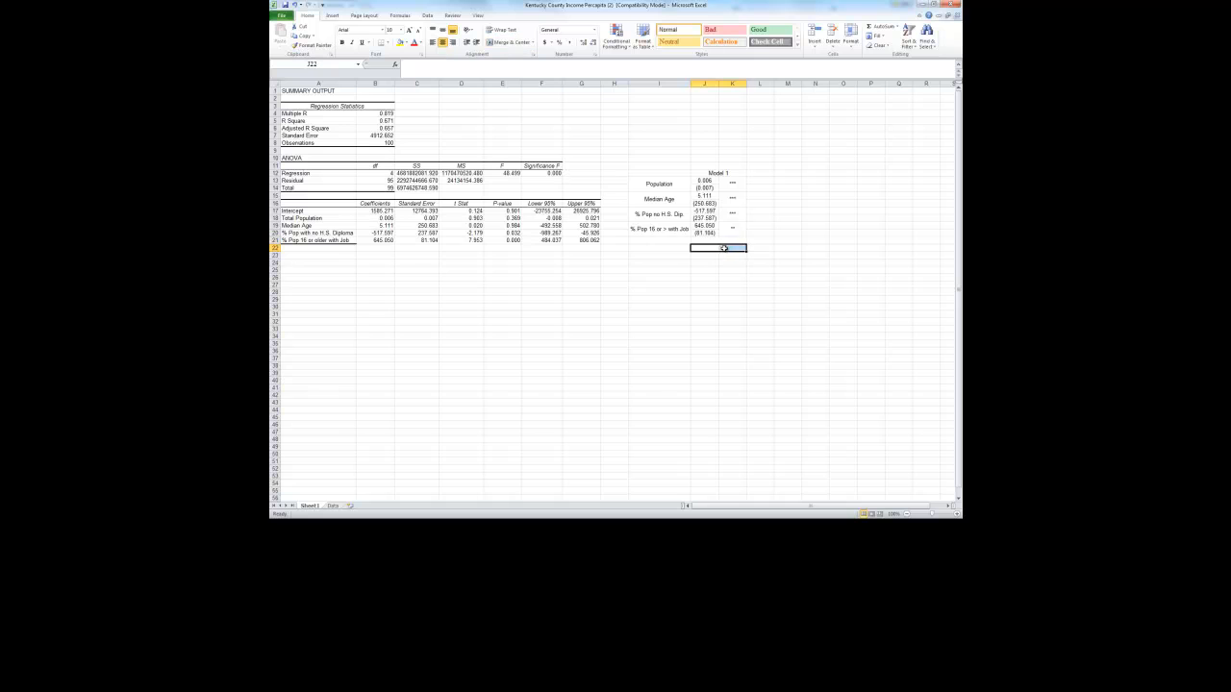
left_click(659, 247)
Try to copy the Adjusted R Square label and value together from A6:B6 into I21
left_click(658, 239)
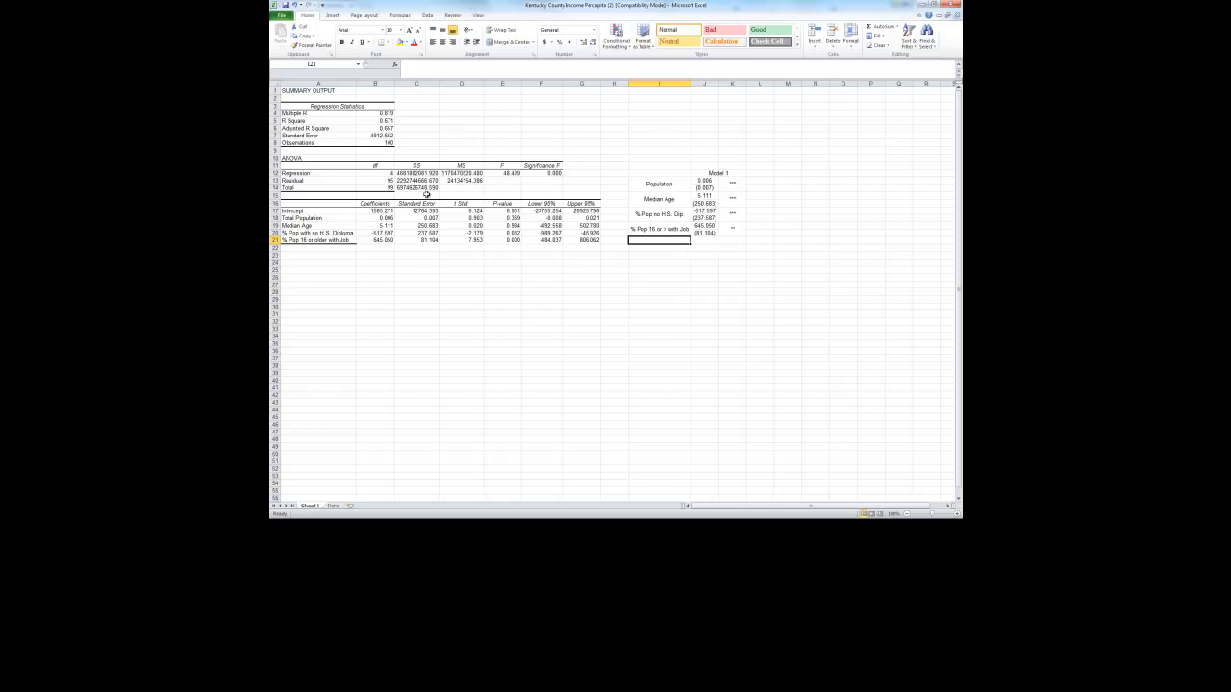
left_click_drag(343, 129, 363, 129)
key("ctrl+c")
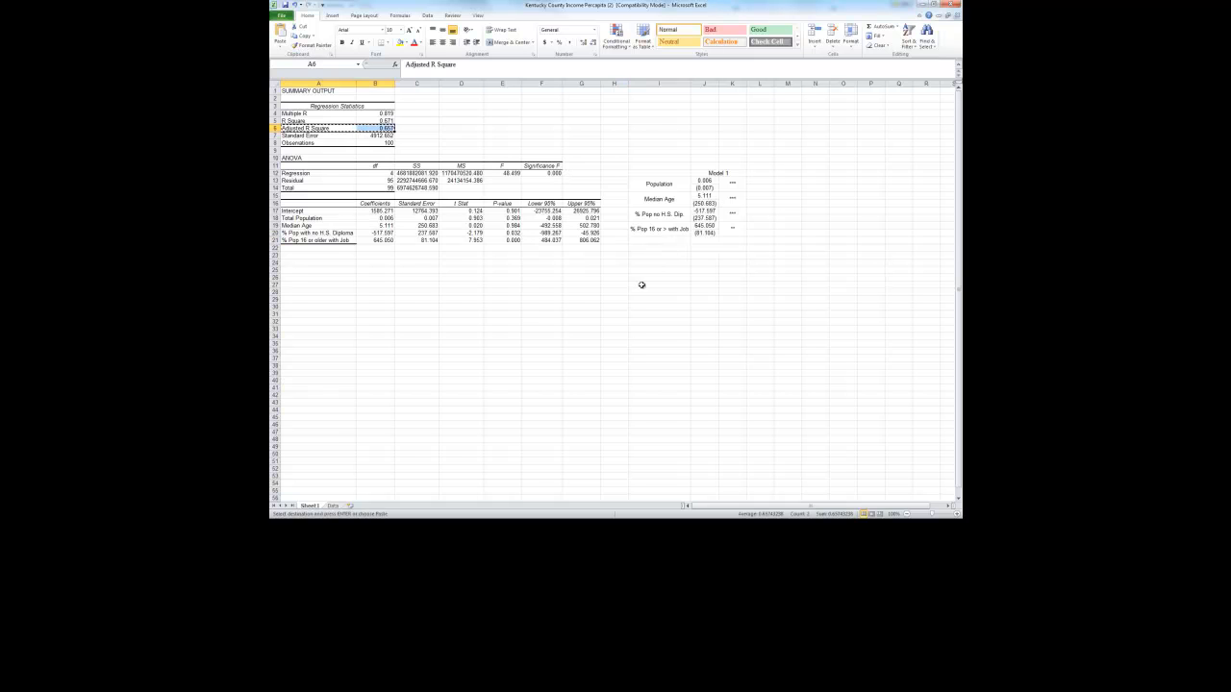
left_click(668, 242)
key("ctrl+v")
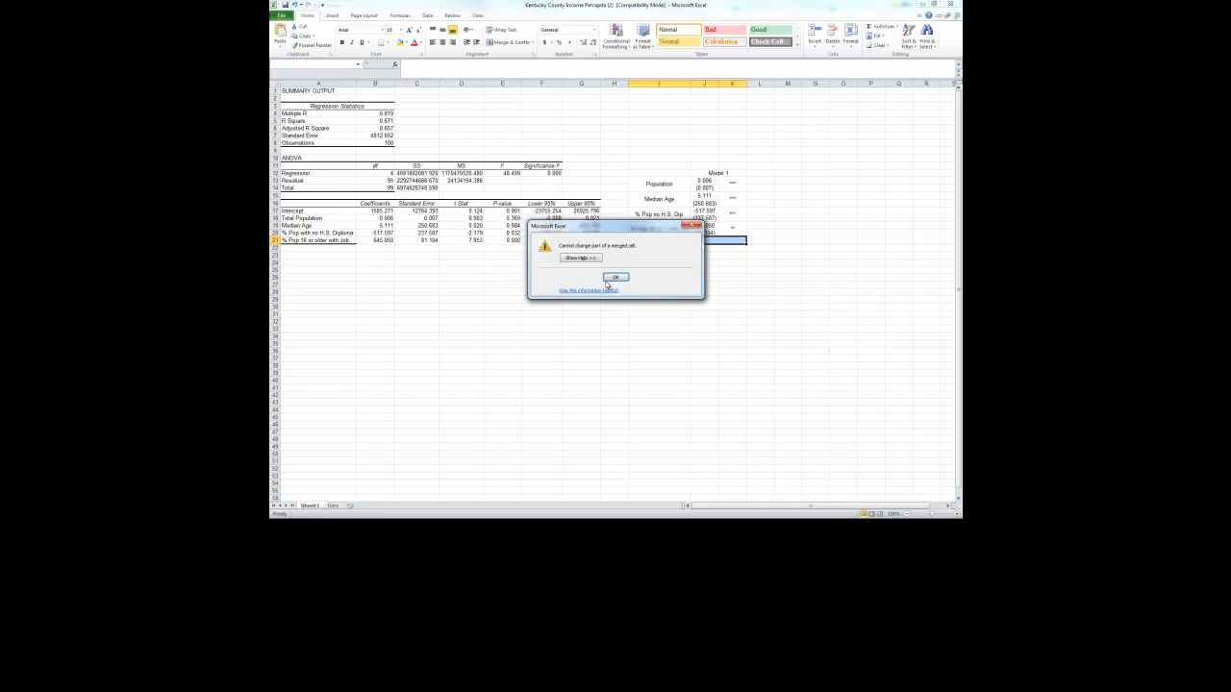
left_click(613, 277)
left_click(610, 278)
Copy only the Adjusted R Square label from A6 into I21
left_click(373, 128)
left_click(343, 129)
left_click(655, 240)
key("ctrl+v")
Copy the Adjusted R Square value from B6 into merged cell J21 and reduce it to four decimal places
left_click(377, 127)
double_click(379, 128)
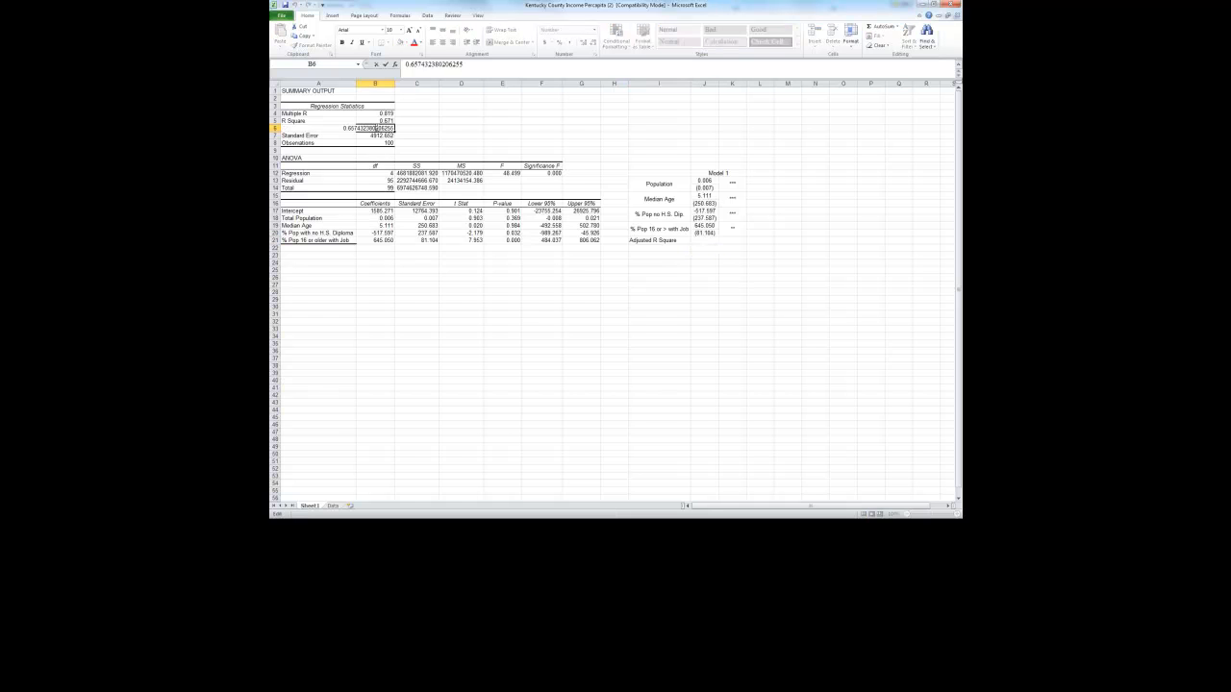
key("Escape")
key("ctrl+c")
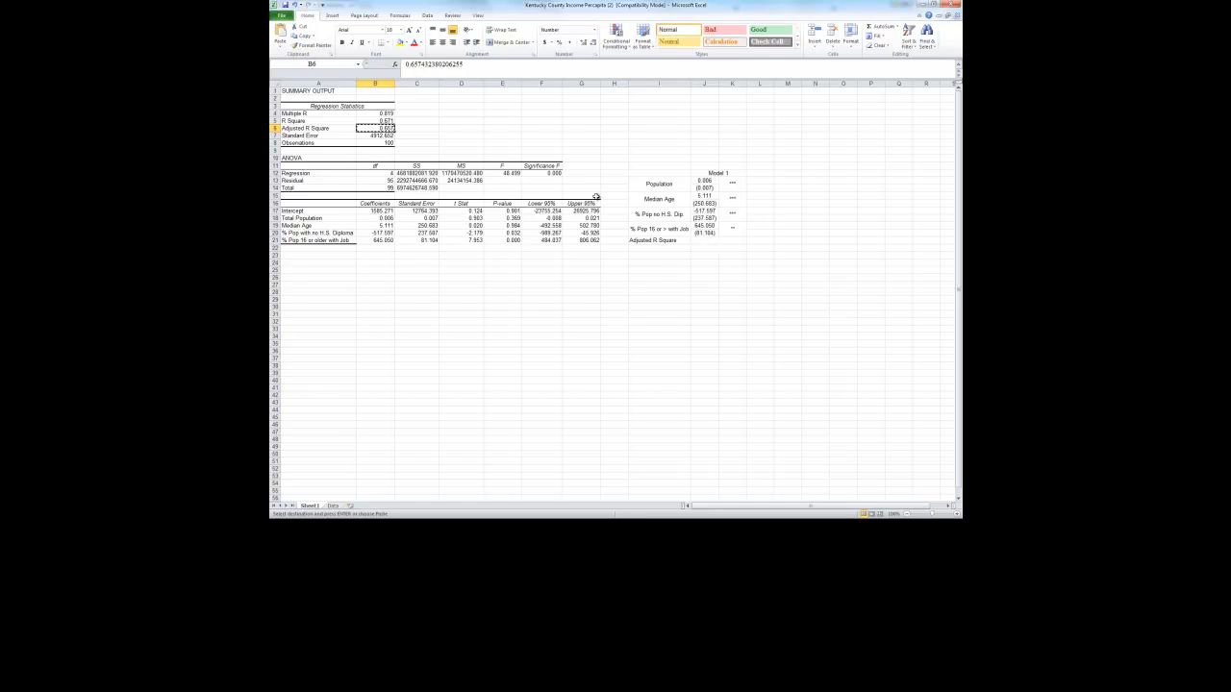
left_click(727, 237)
key("ctrl+v")
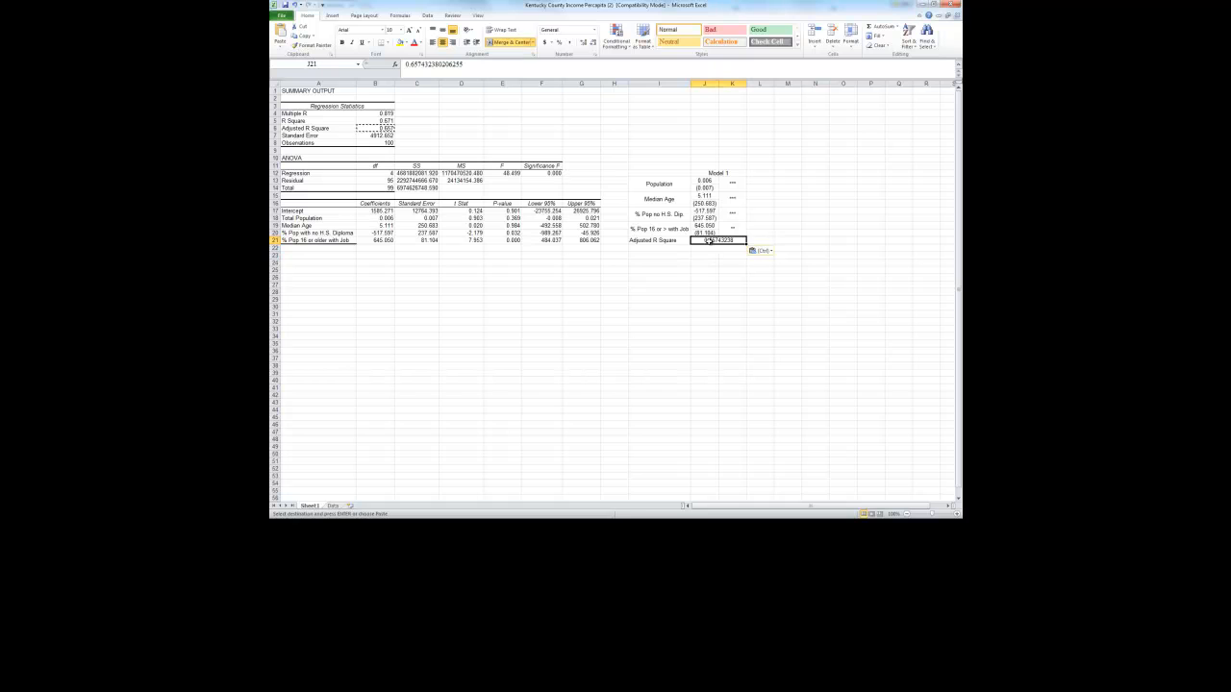
left_click(593, 43)
left_click(594, 44)
left_click(594, 44)
left_click(593, 44)
Copy the Observations label from A8 into I22 and its value from B8 into merged cell J22
left_click(645, 247)
left_click(291, 142)
key("ctrl+c")
left_click(640, 247)
key("ctrl+v")
left_click(382, 143)
key("ctrl+c")
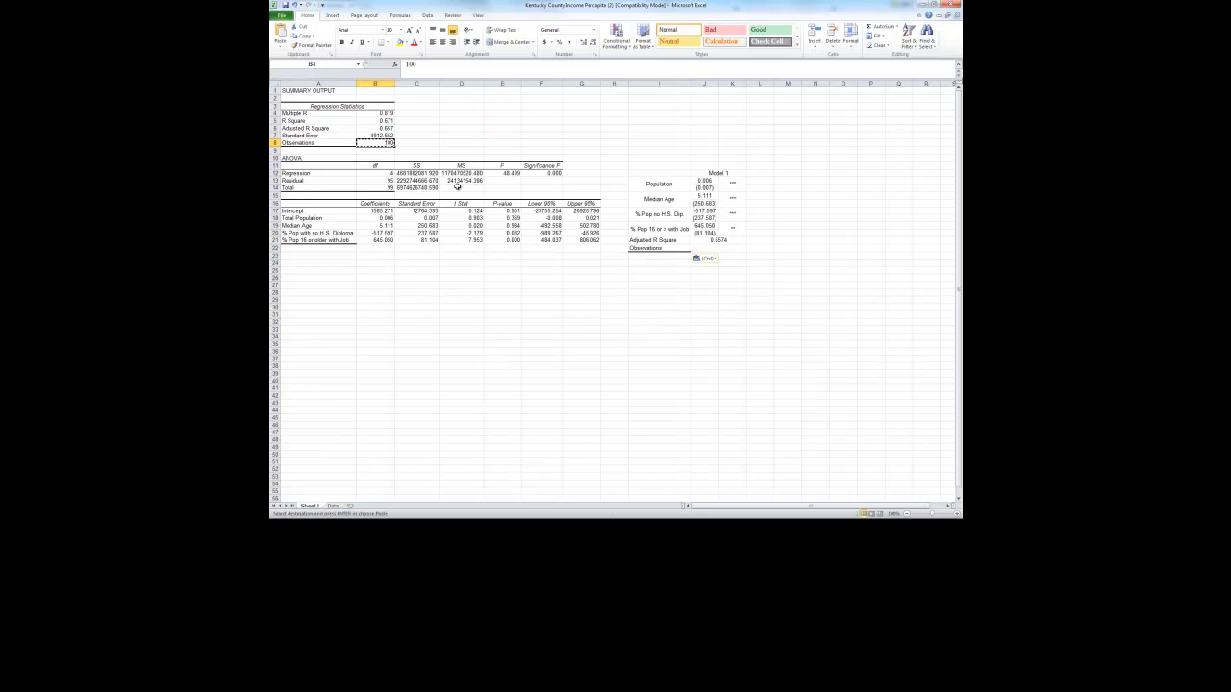
left_click(729, 249)
key("Escape")
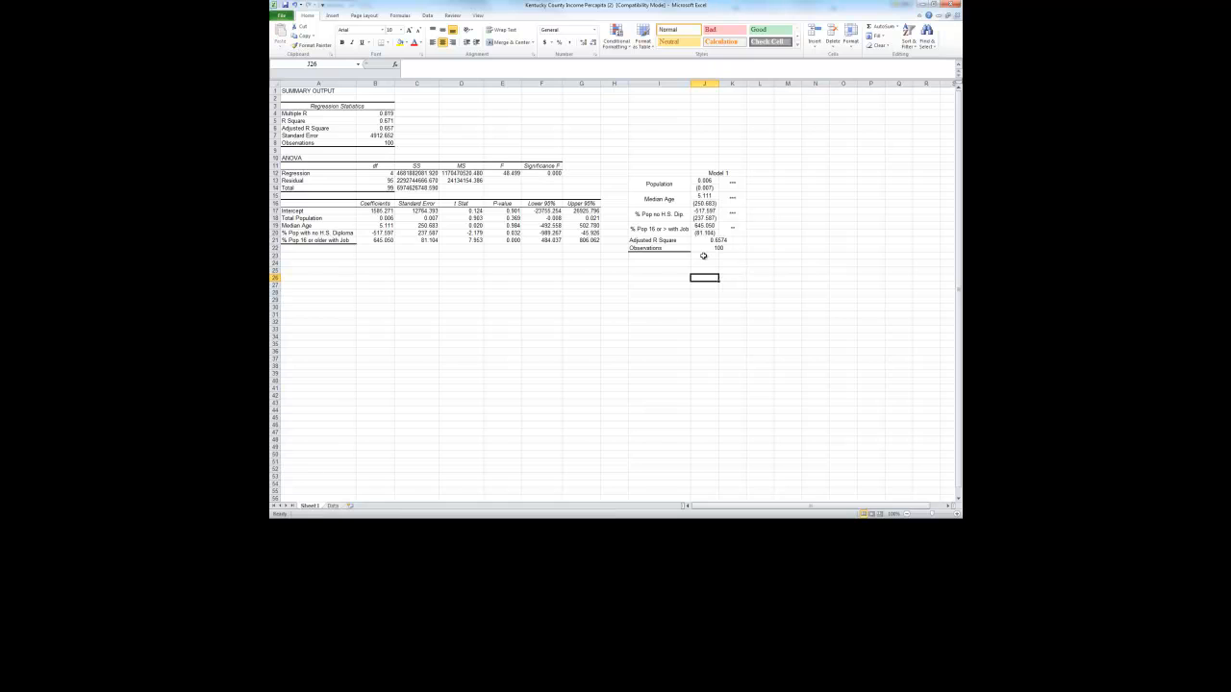
Remove all borders from the Observations label in I22
left_click(659, 256)
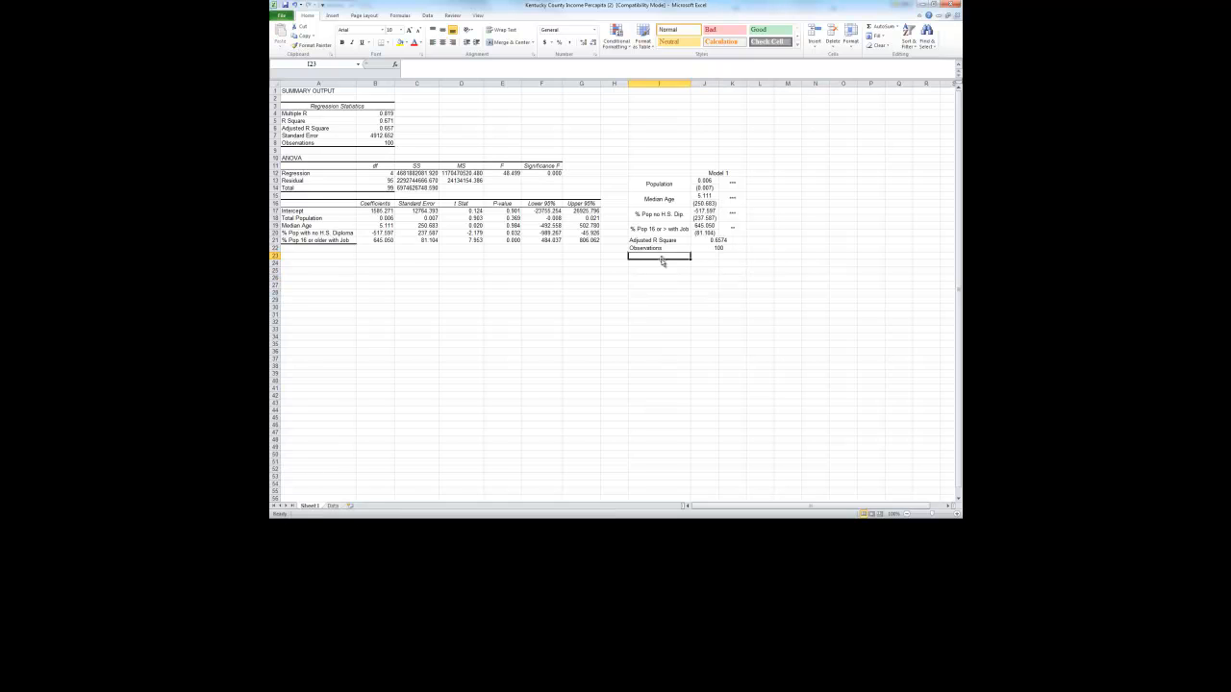
left_click(631, 271)
left_click(679, 249)
left_click(388, 45)
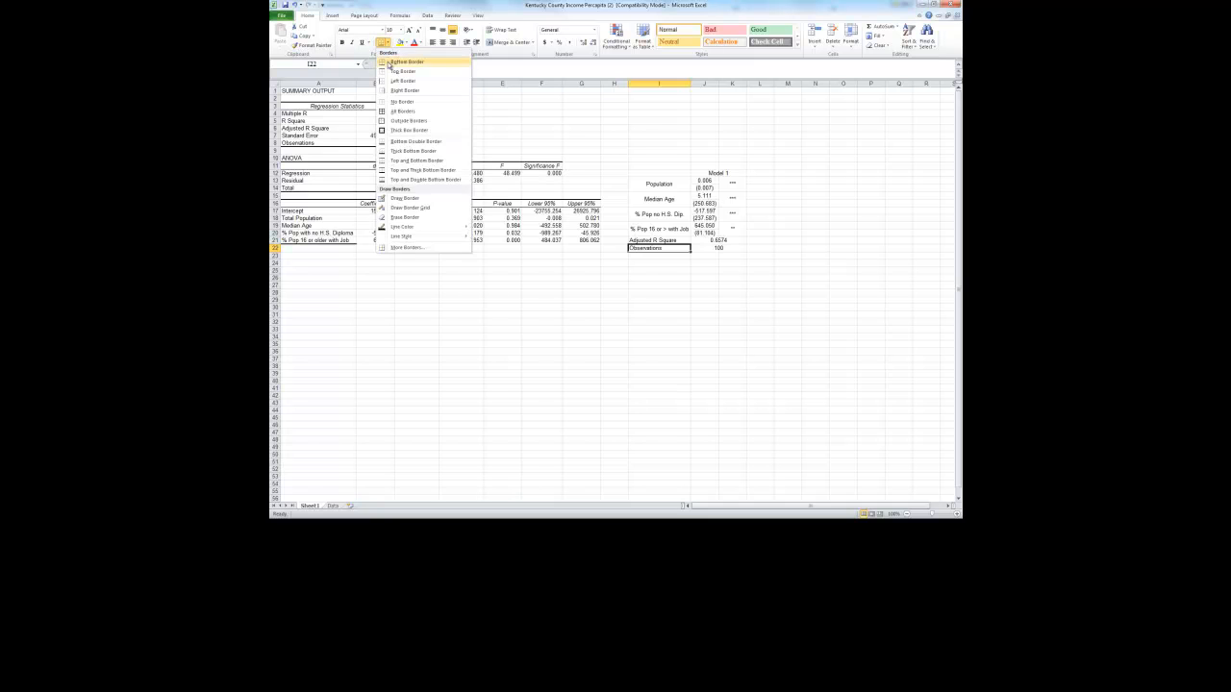
left_click(404, 100)
left_click(659, 307)
Apply a bottom border to the Model 1 heading in J12:K12
left_click(701, 175)
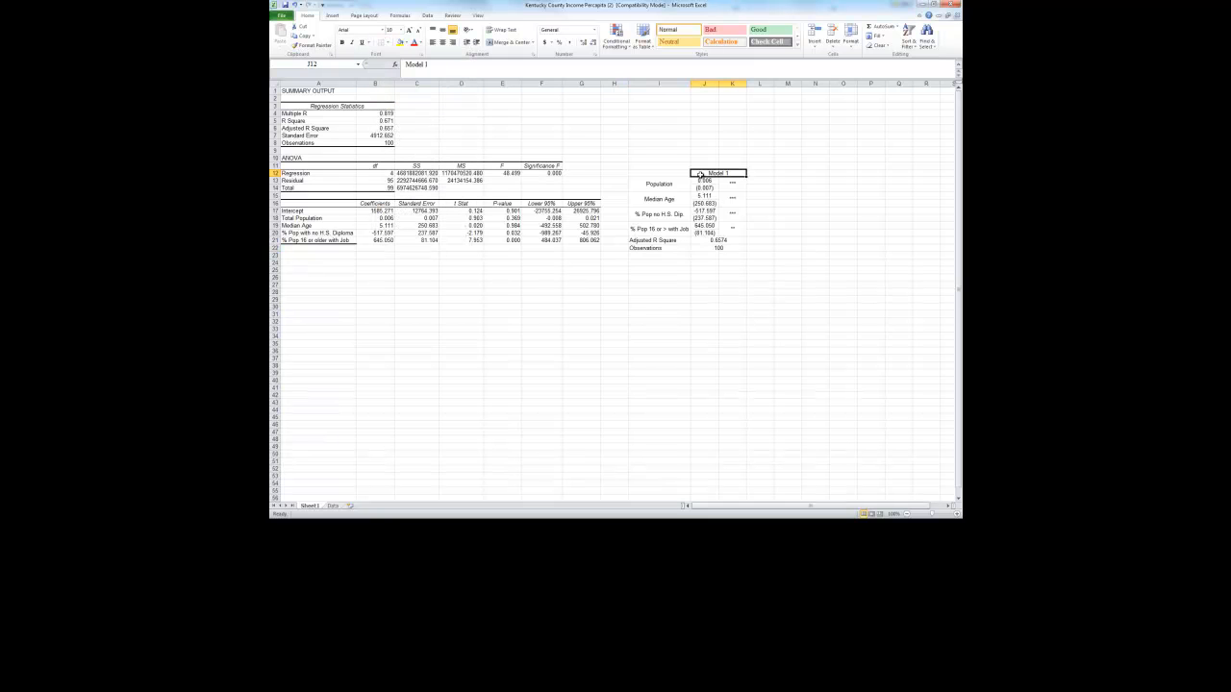
left_click(388, 43)
left_click(387, 62)
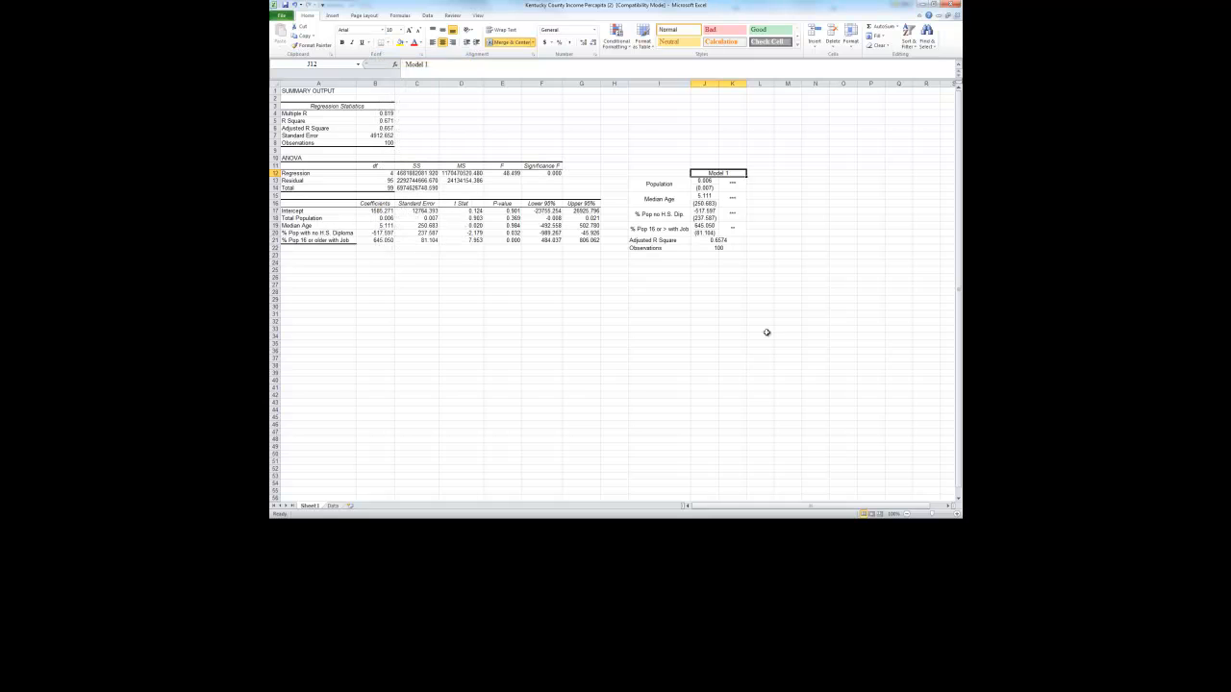
Fit the widths of columns J and K in the regression table to their contents
left_click(762, 330)
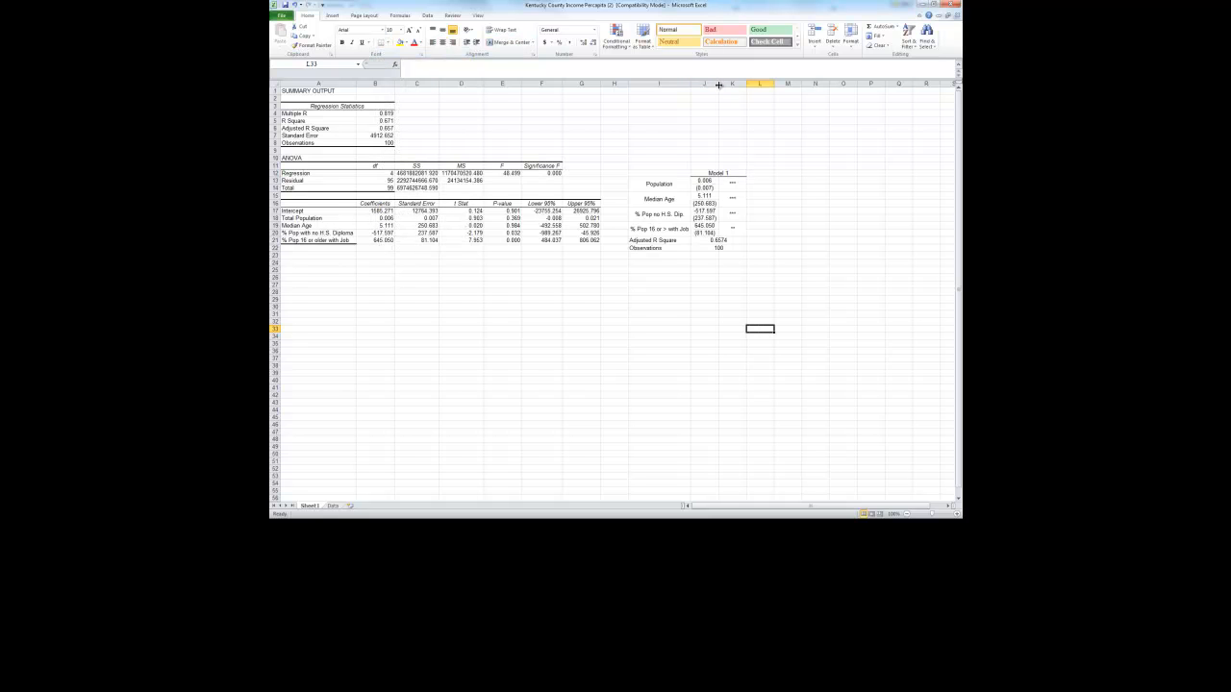
double_click(746, 83)
left_click(686, 275)
left_click(660, 275)
left_click(662, 241)
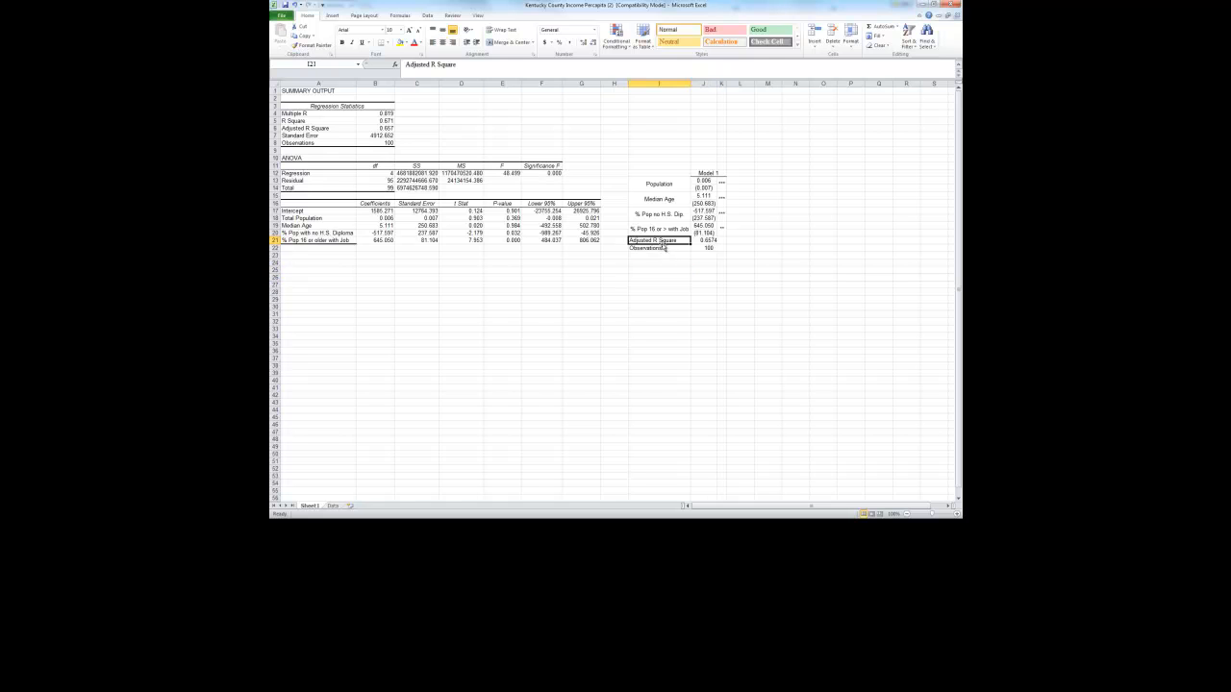
left_click_drag(659, 241, 707, 247)
left_click(703, 284)
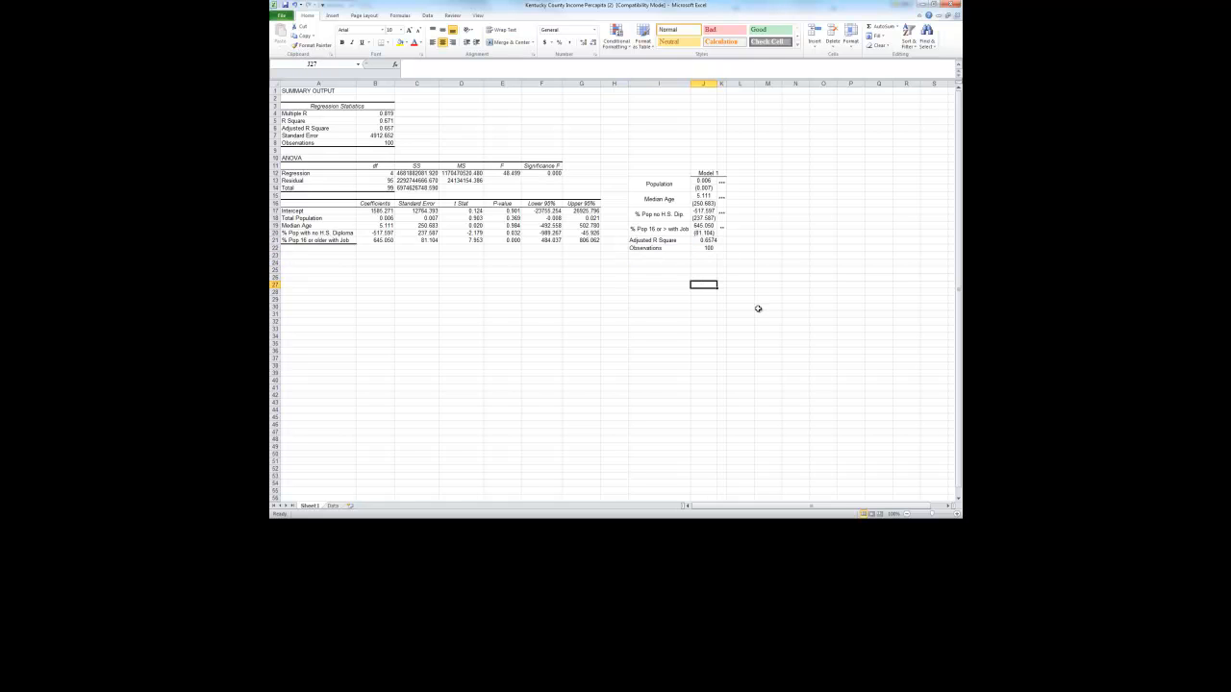
left_click(673, 290)
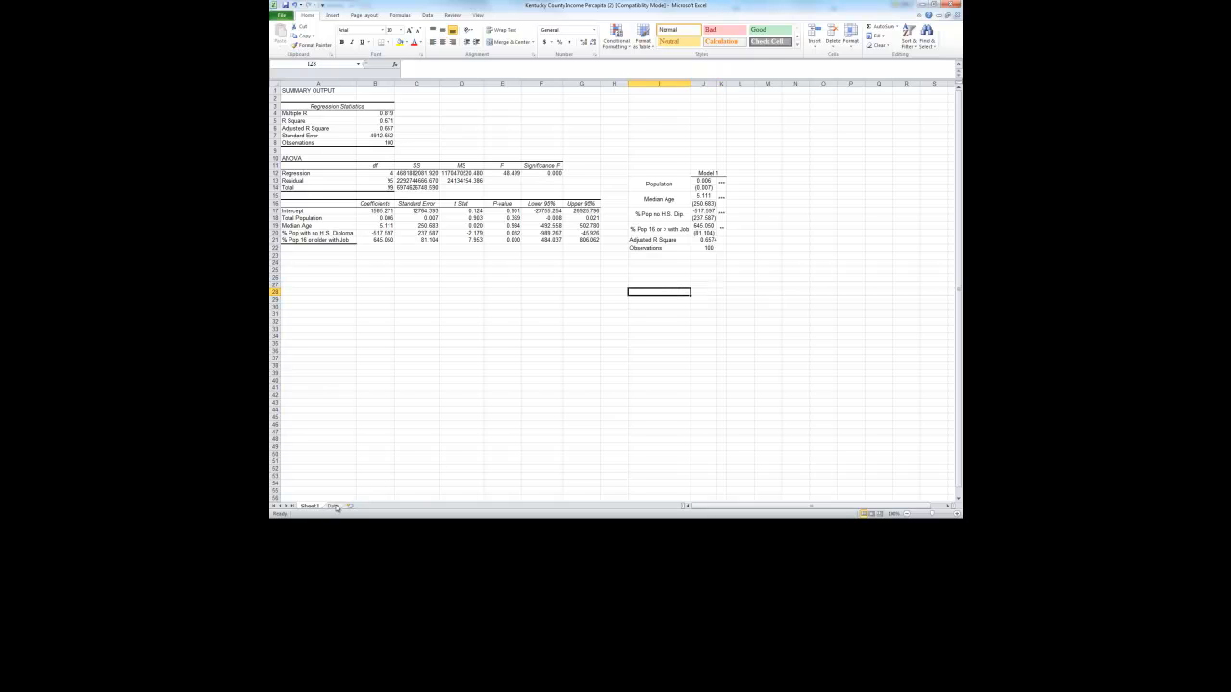
Examine the Median Age p-value in the regression output and the variable columns on the Data sheet
left_click(515, 212)
left_click(514, 226)
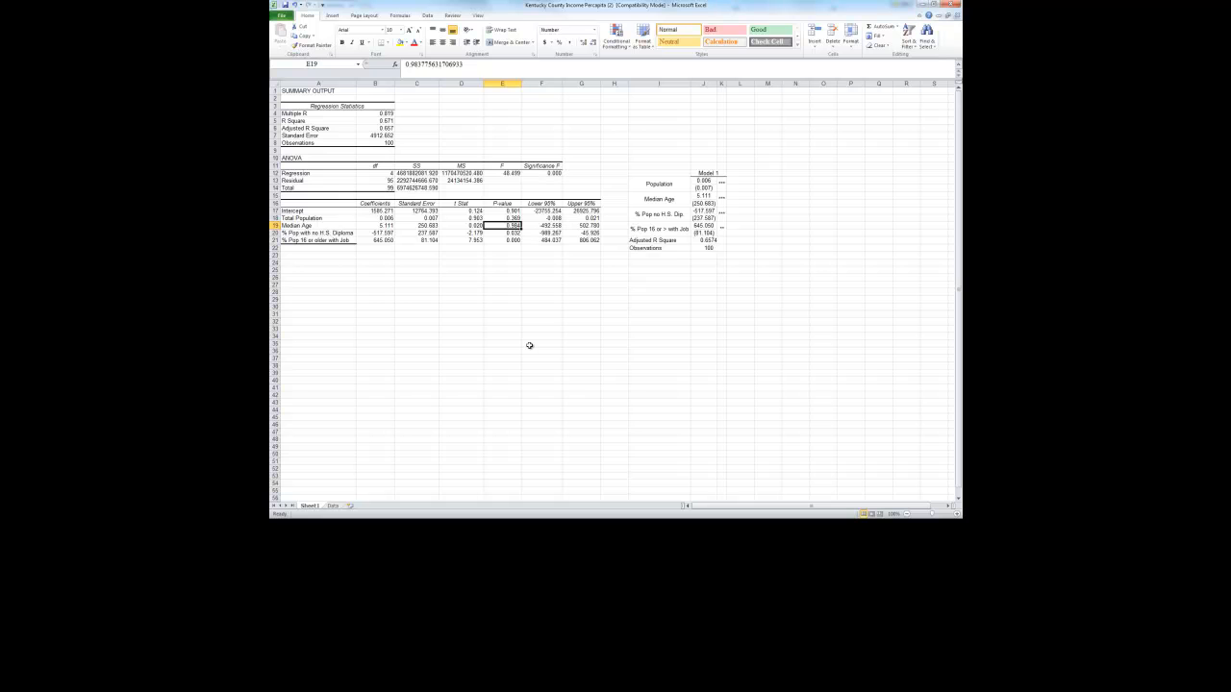
left_click(332, 506)
scroll(356, 275, "up", 15)
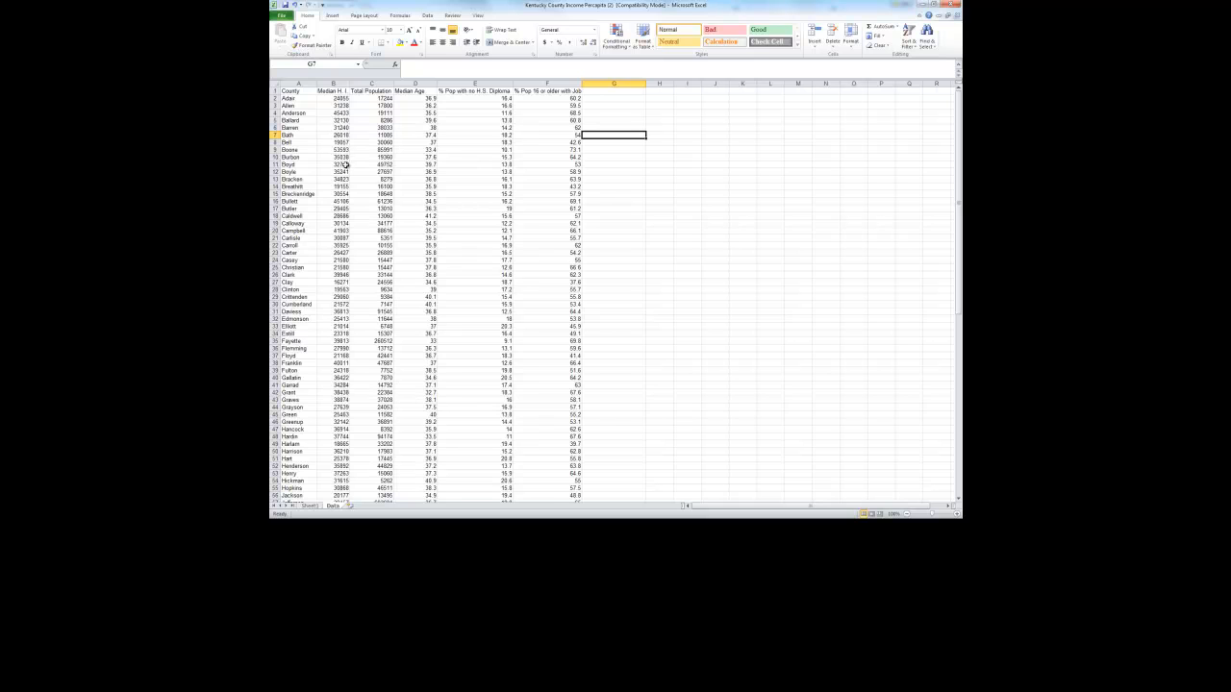
left_click(308, 506)
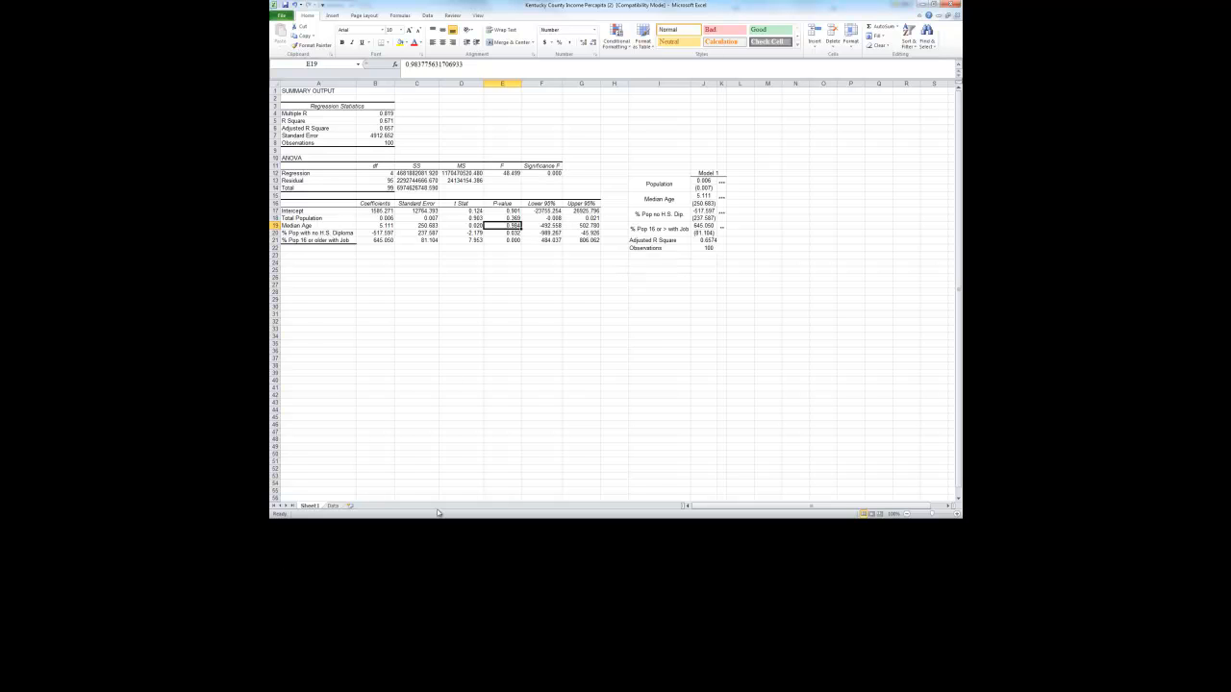
Move the Median Age column on the Data sheet from D to H and delete the emptied column D
left_click(336, 507)
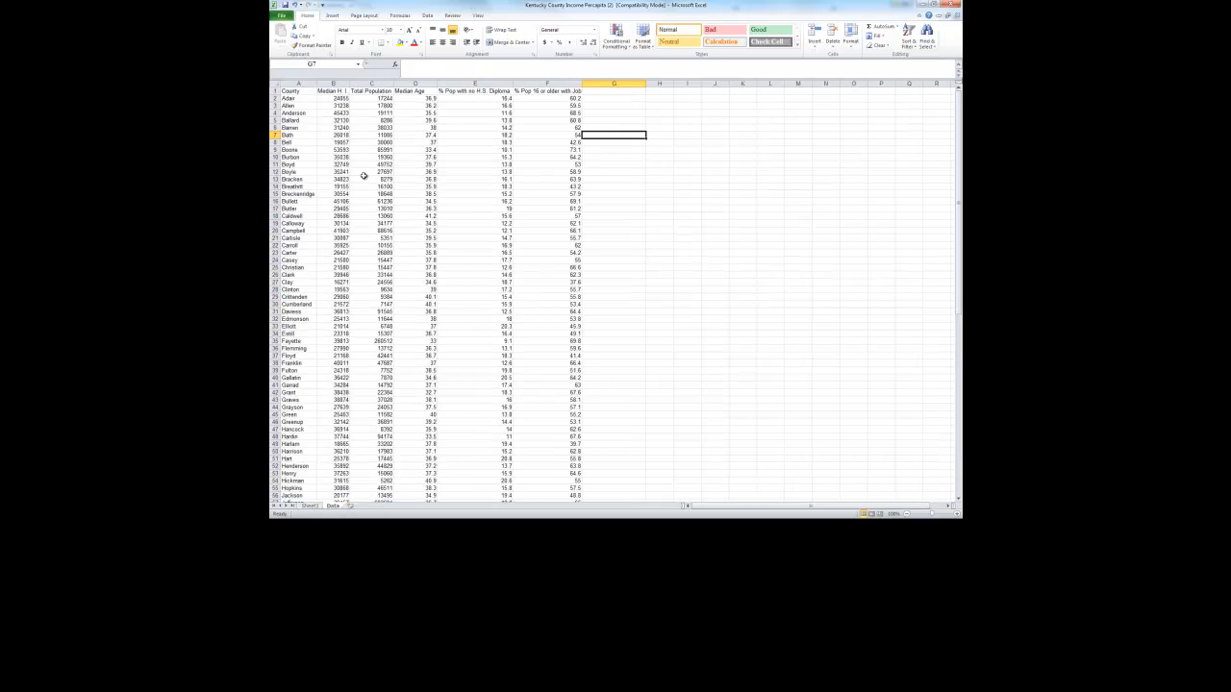
left_click(415, 83)
left_click_drag(439, 105, 663, 112)
right_click(406, 85)
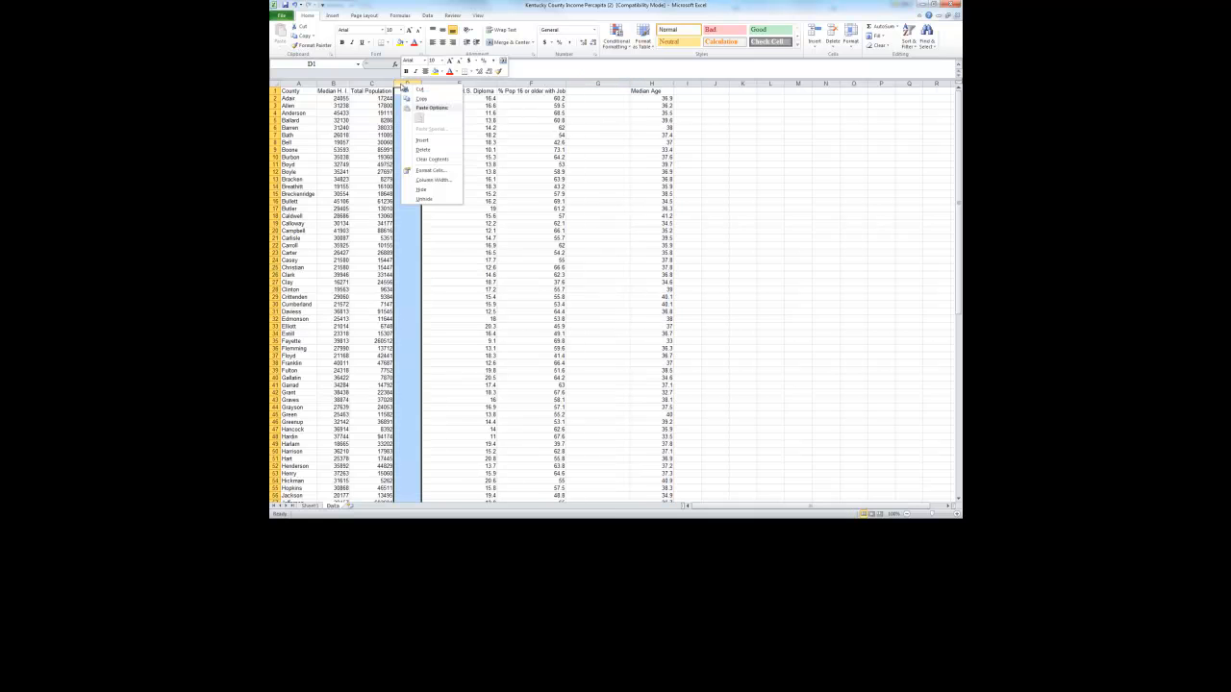
left_click(425, 149)
left_click(430, 156)
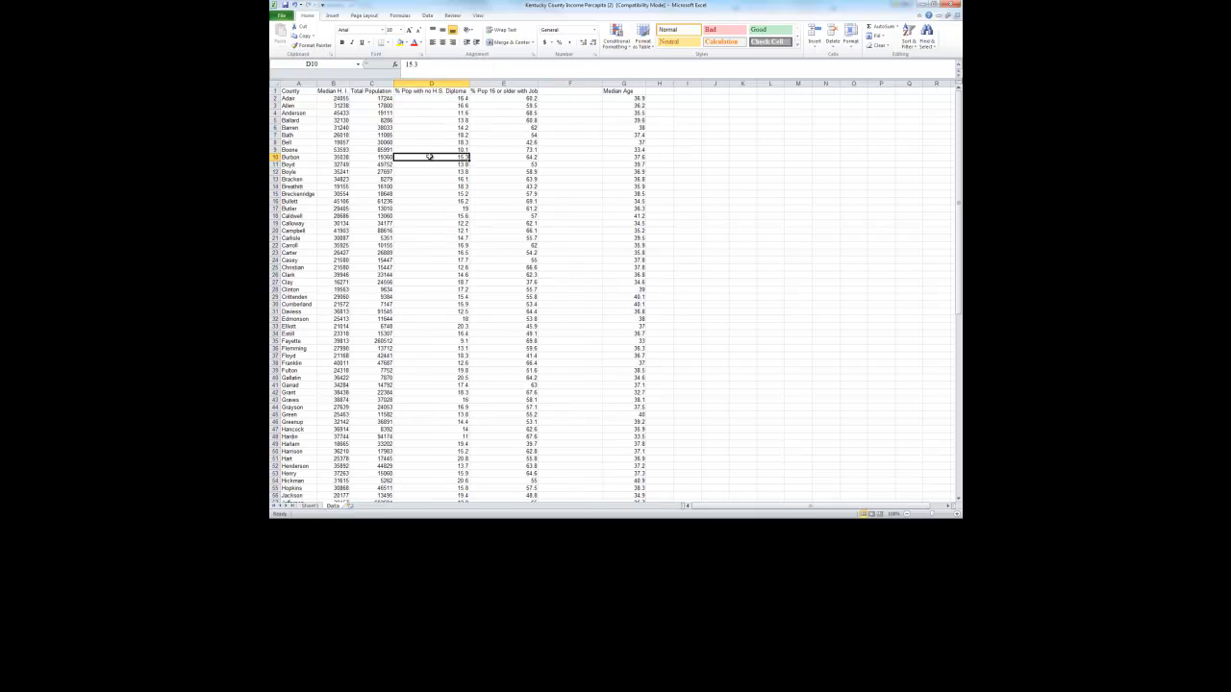
left_click(563, 142)
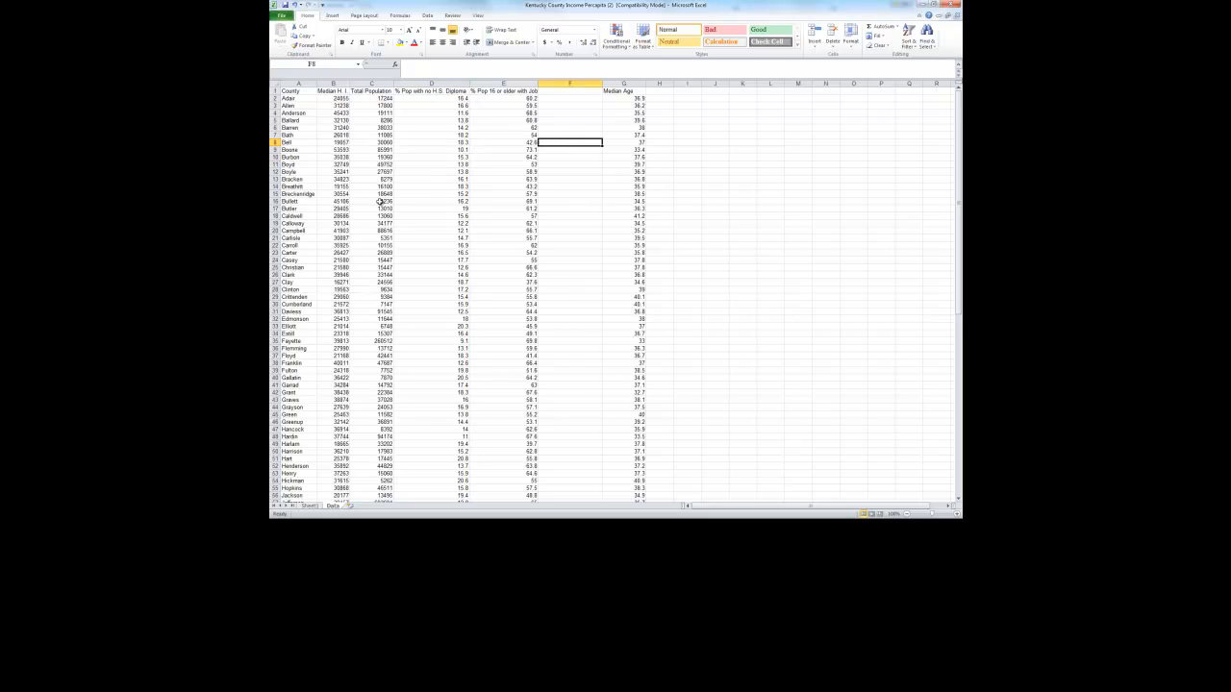
Run a labelled Regression to a new worksheet with Total Population, % Pop with no H.S. Diploma and % Pop 16 or older with Job as X variables
left_click(427, 15)
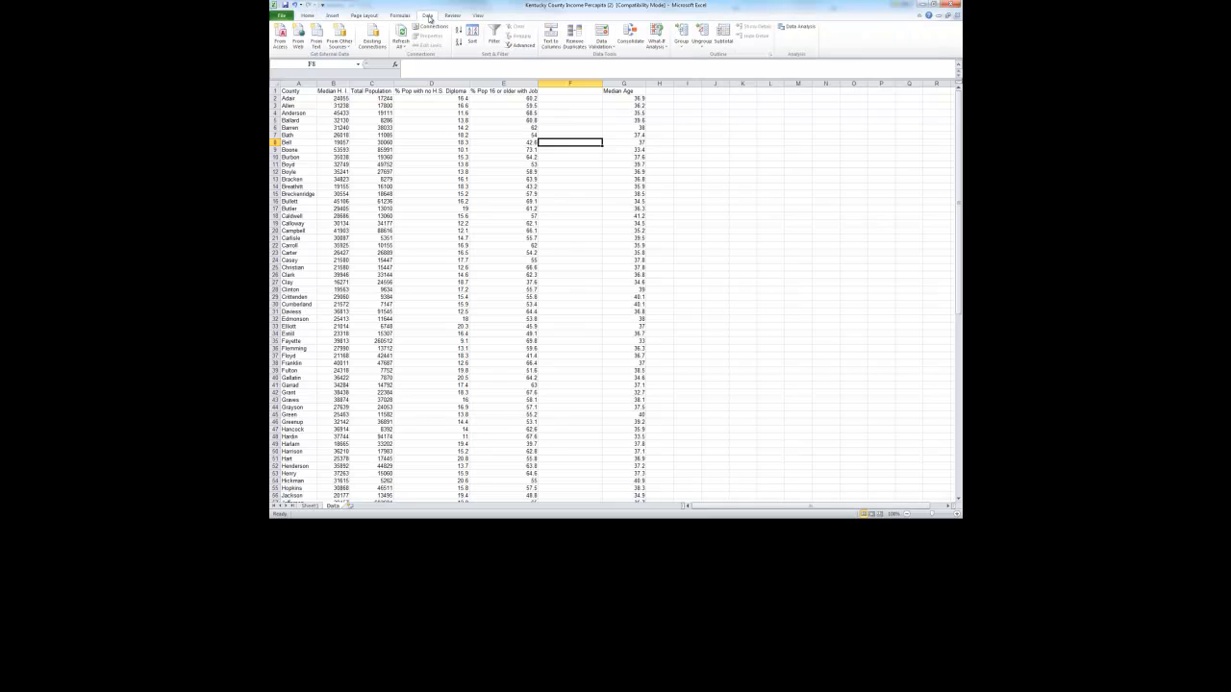
left_click(798, 26)
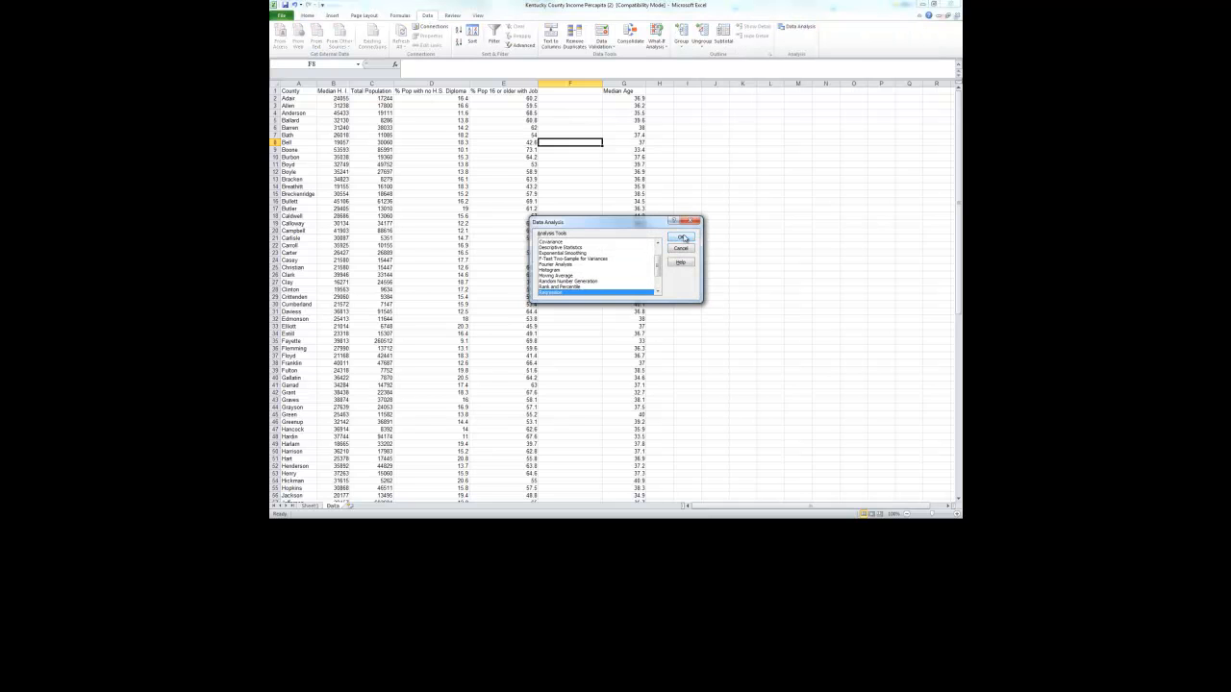
left_click(680, 238)
left_click(650, 218)
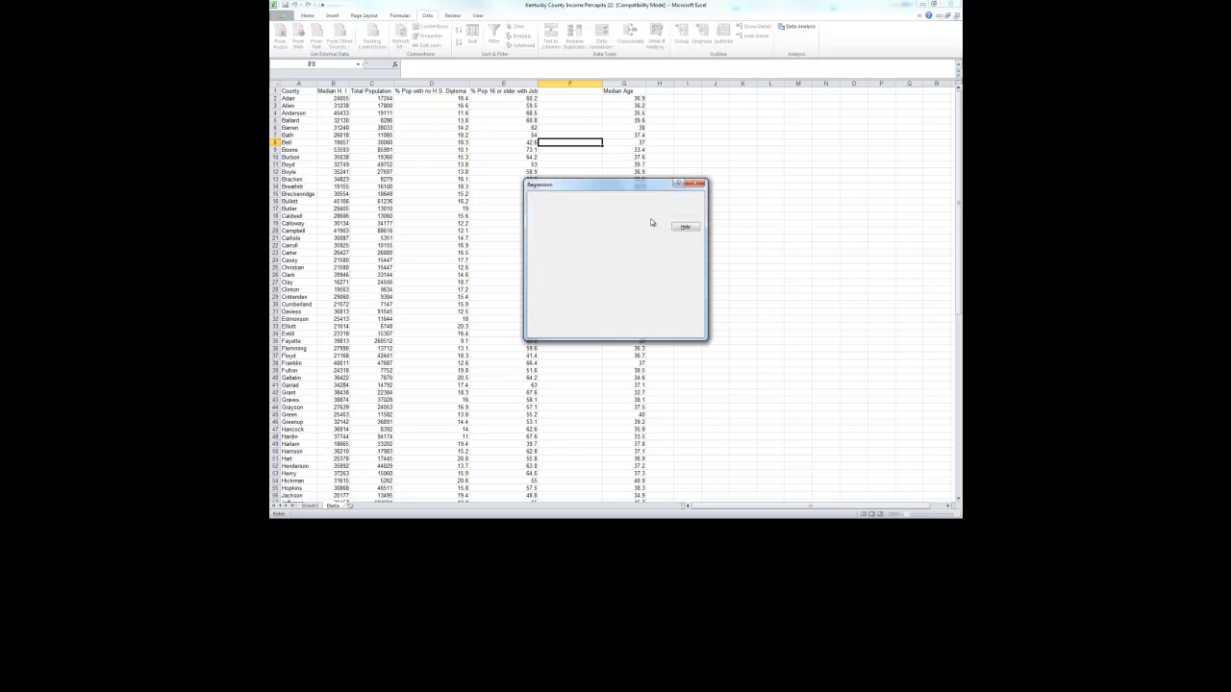
left_click(372, 93)
key("ctrl+shift+Right")
key("ctrl+shift+Down")
left_click(700, 196)
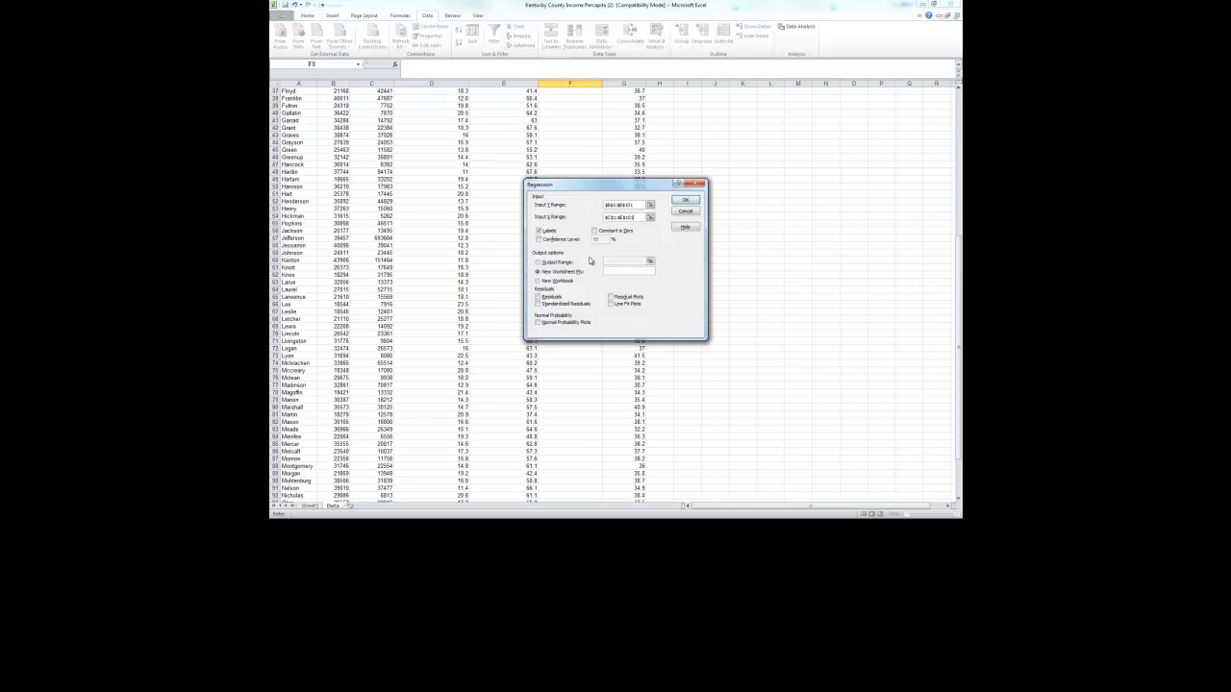
left_click(685, 199)
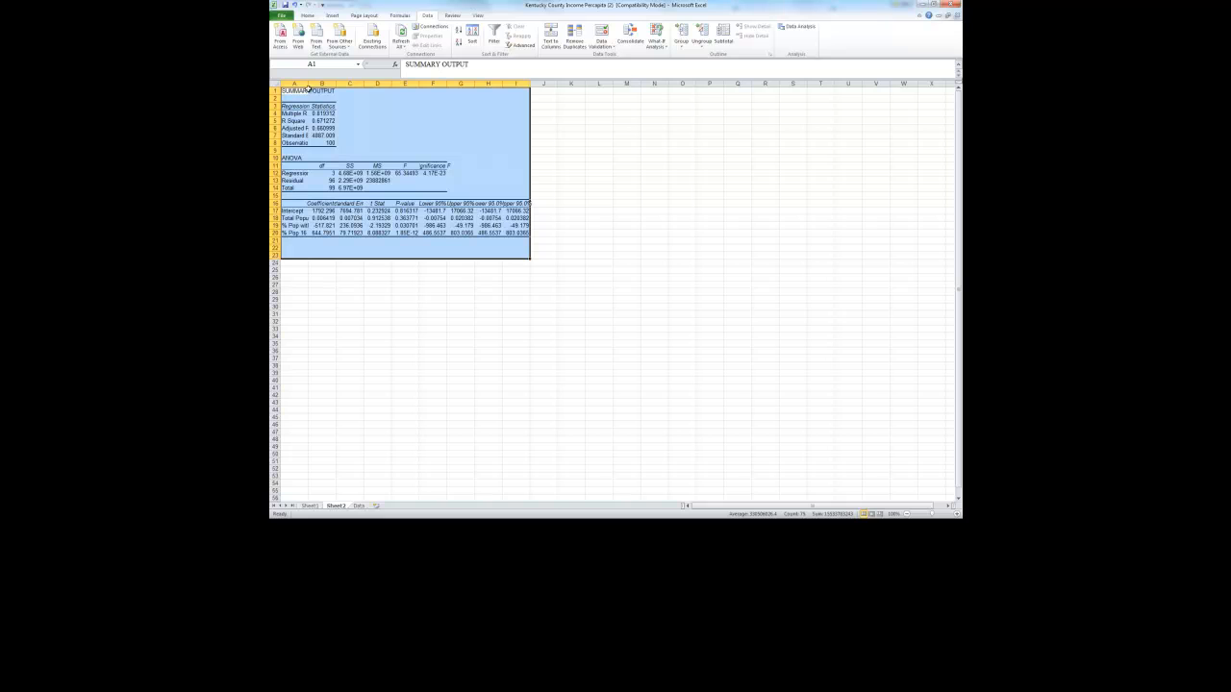
Fit all column widths on the new regression output sheet to their contents
left_click(275, 84)
double_click(309, 84)
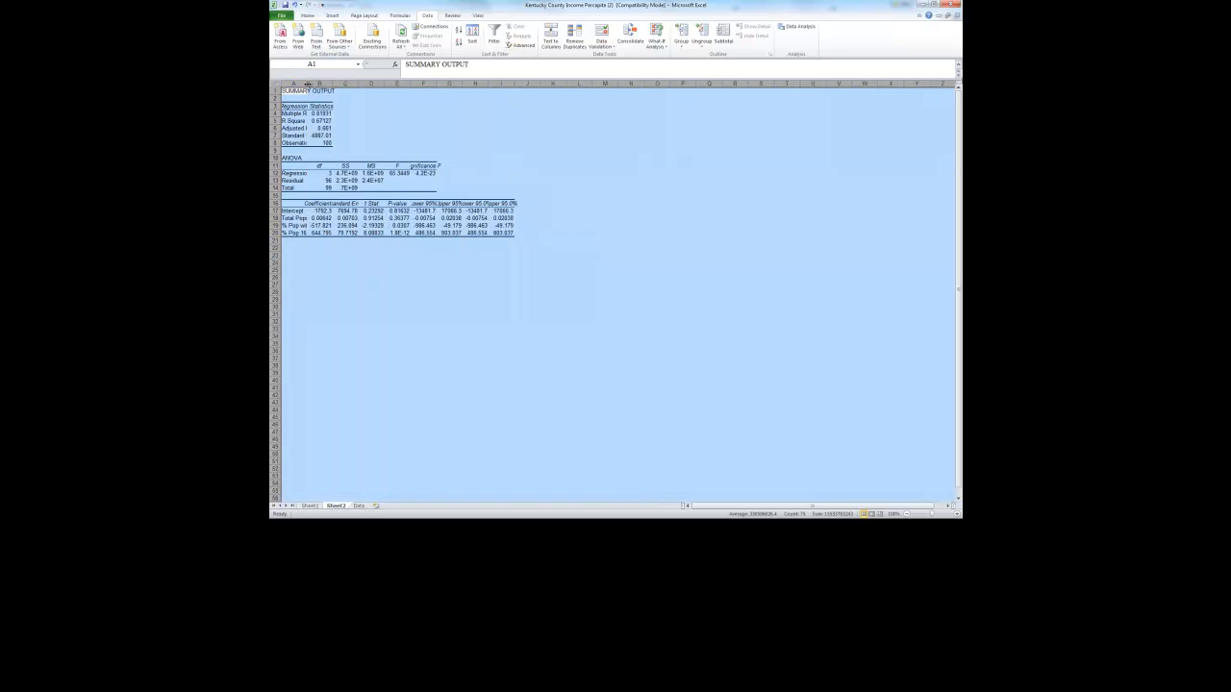
left_click(426, 335)
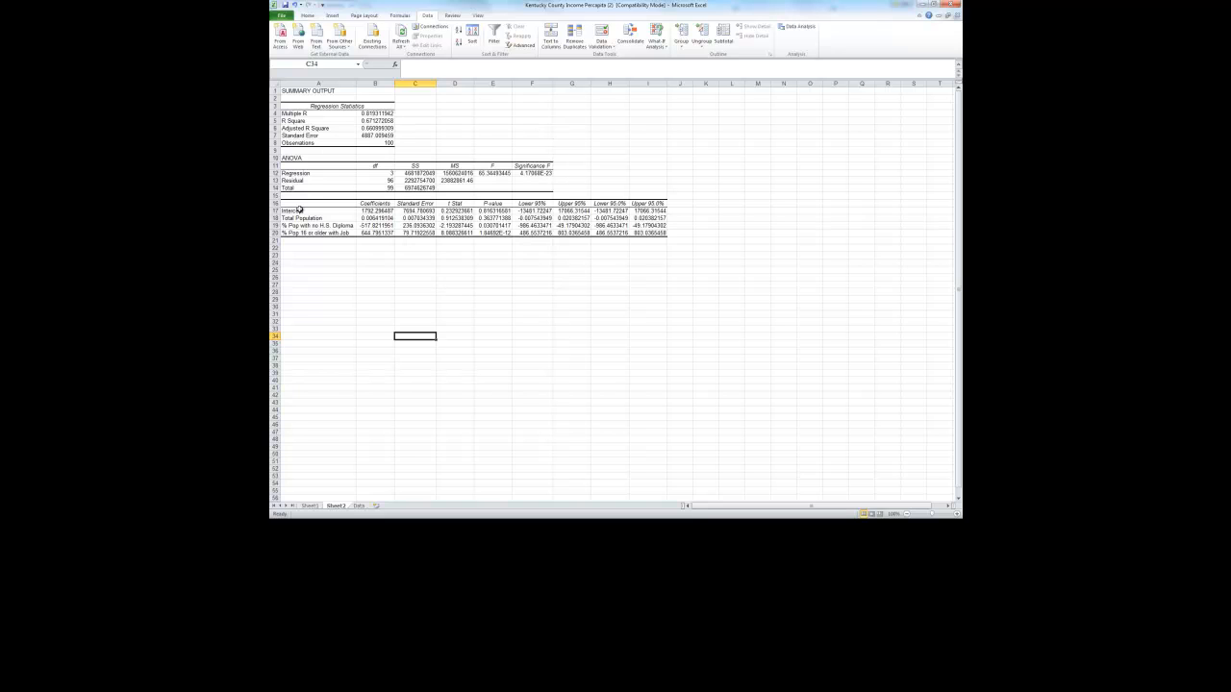
Copy the variable names, coefficients and standard errors from A18:C20 on Sheet2 to Sheet1 starting at M13
left_click_drag(318, 219, 413, 233)
key("ctrl+c")
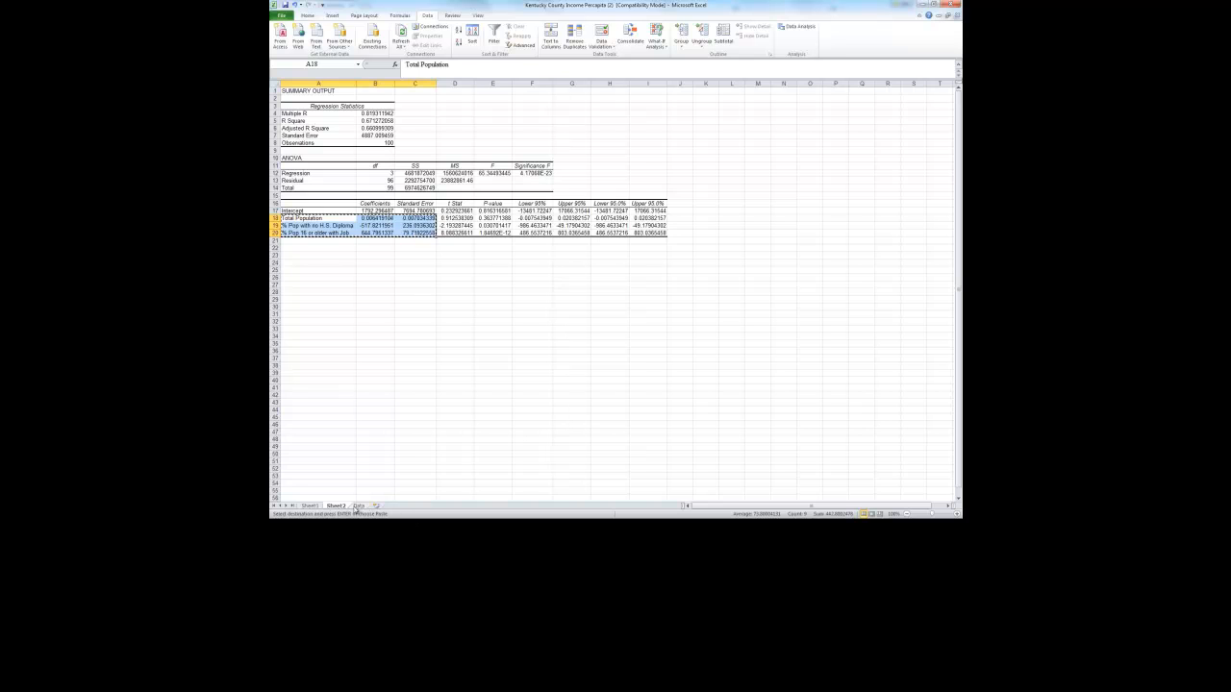
left_click(313, 507)
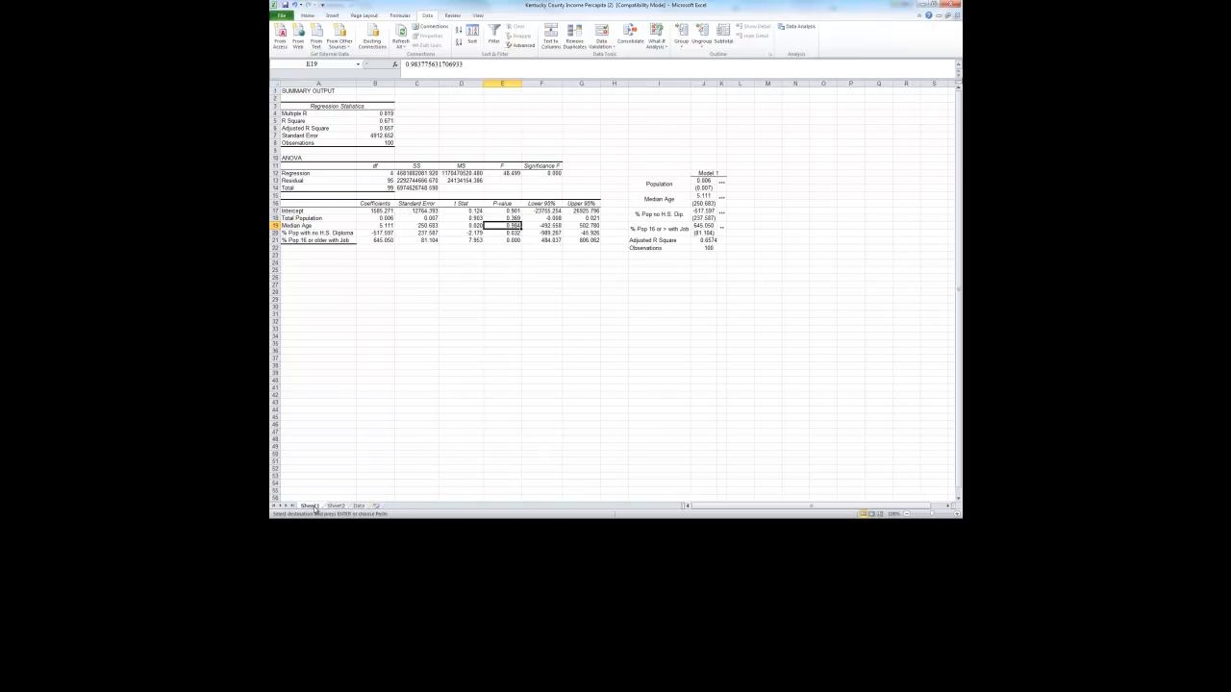
right_click(768, 181)
left_click(801, 215)
left_click(795, 277)
Move the pasted % Pop with no H.S. Diploma row to row 17 and the % Pop 16 or older row to row 19
left_click(767, 189)
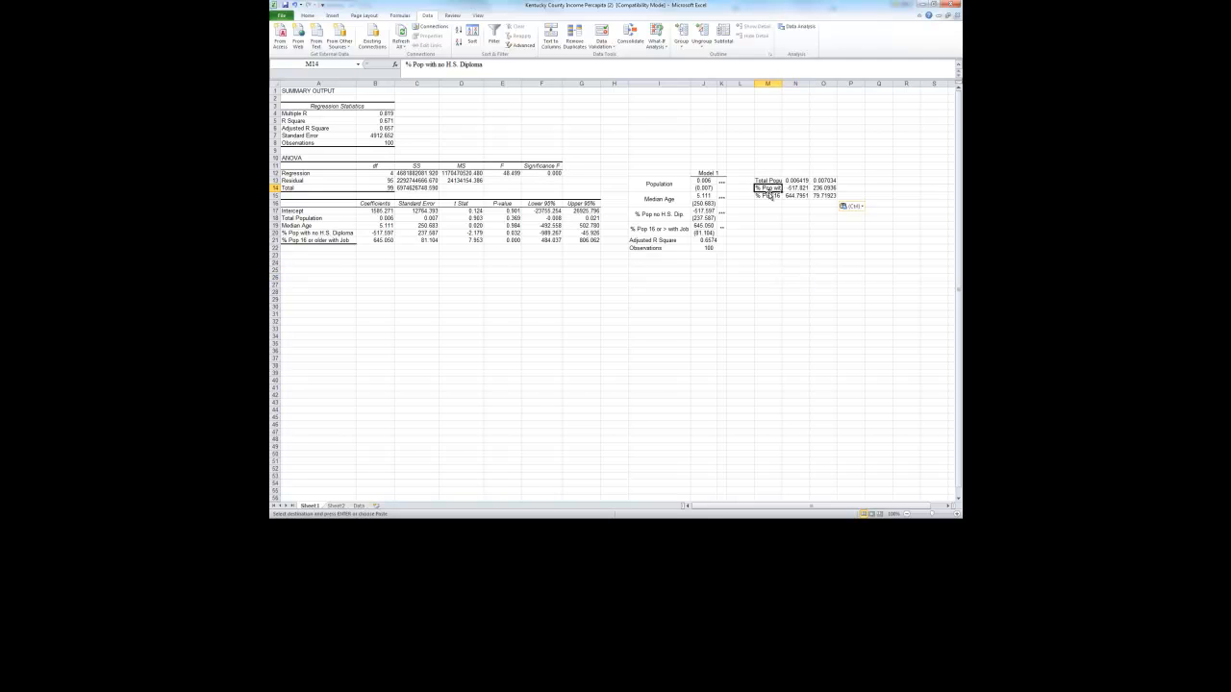
left_click_drag(767, 189, 804, 231)
left_click(789, 256)
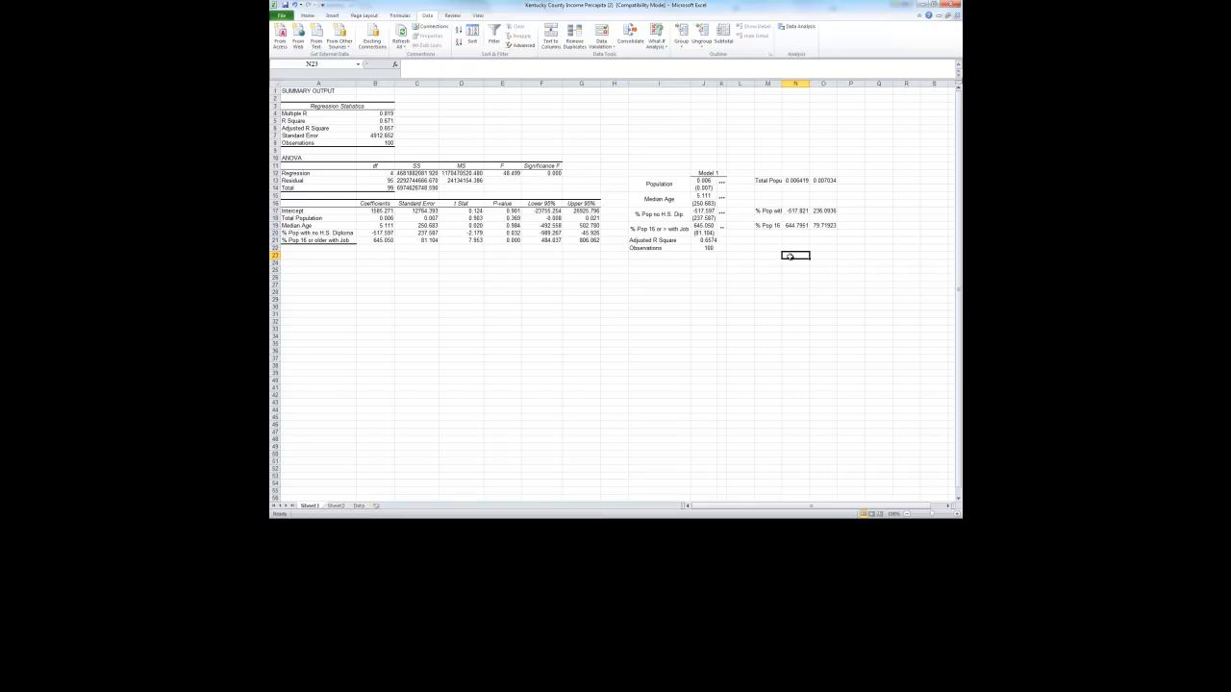
Copy the second regression's summary output A1:H20 from Sheet2 to Sheet1 starting at A27
left_click(333, 507)
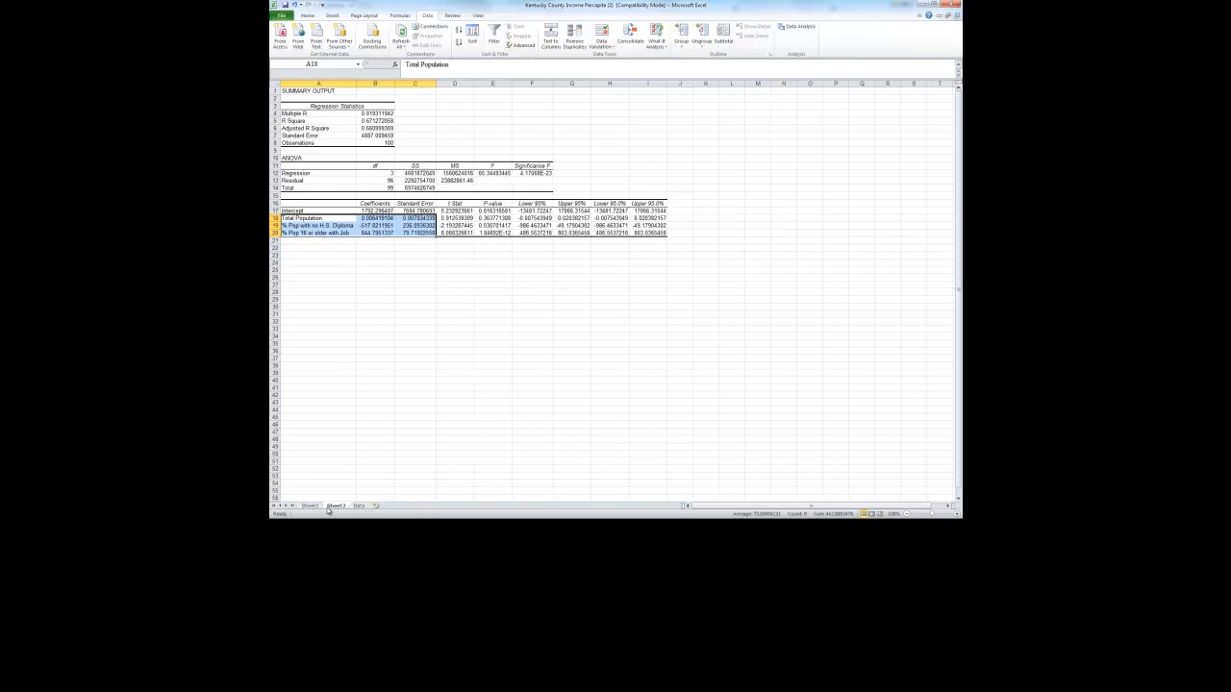
left_click(320, 173)
left_click_drag(293, 92, 643, 237)
key("ctrl+c")
left_click_drag(291, 91, 598, 236)
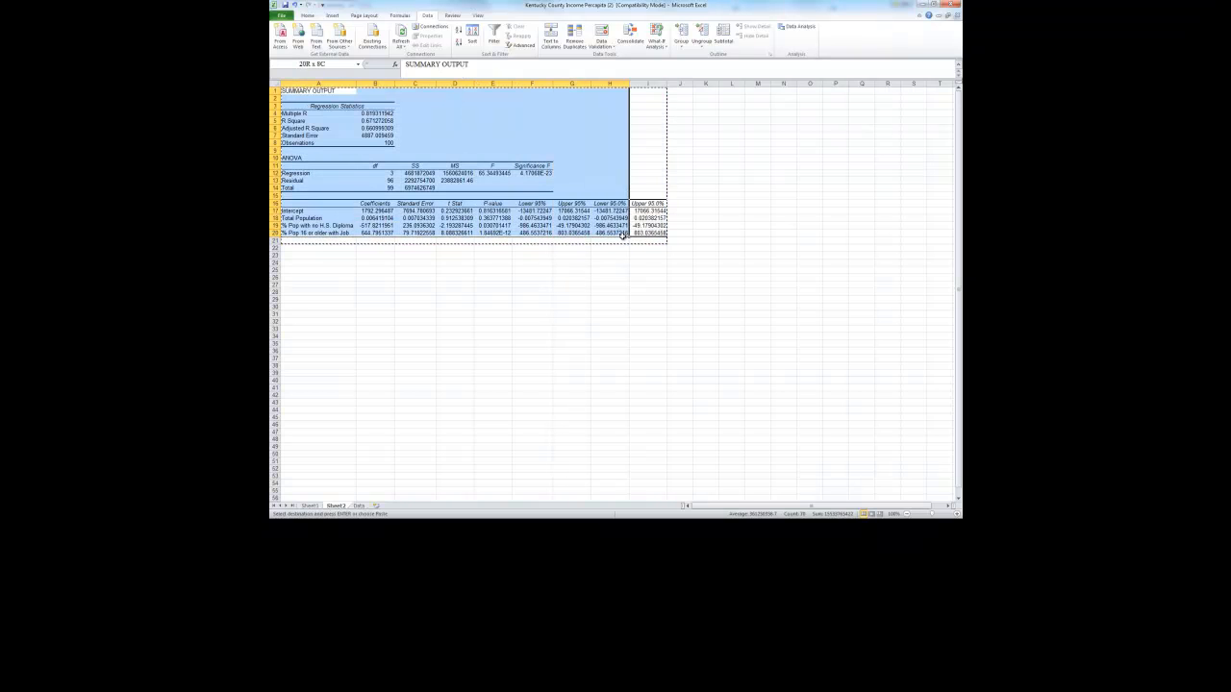
left_click(310, 506)
left_click(318, 285)
key("ctrl+v")
left_click(660, 362)
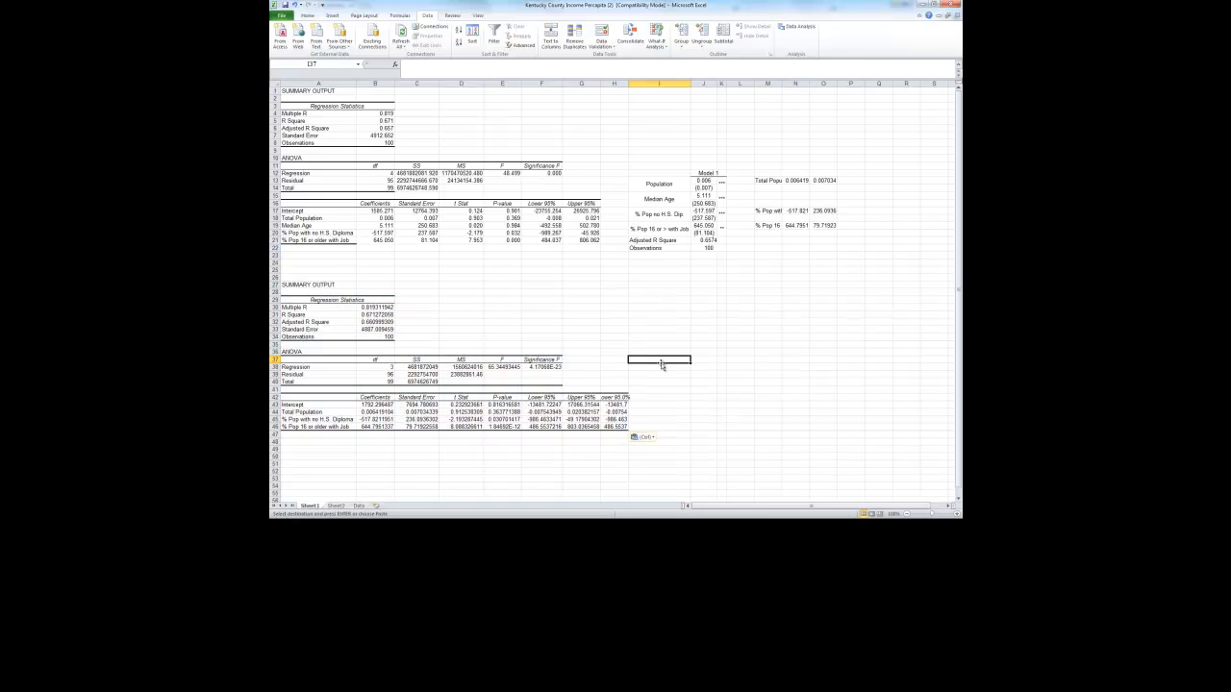
Clear the variable names in M13, M17 and M19, and move the second model's coefficients from column N to column L
left_click(760, 181)
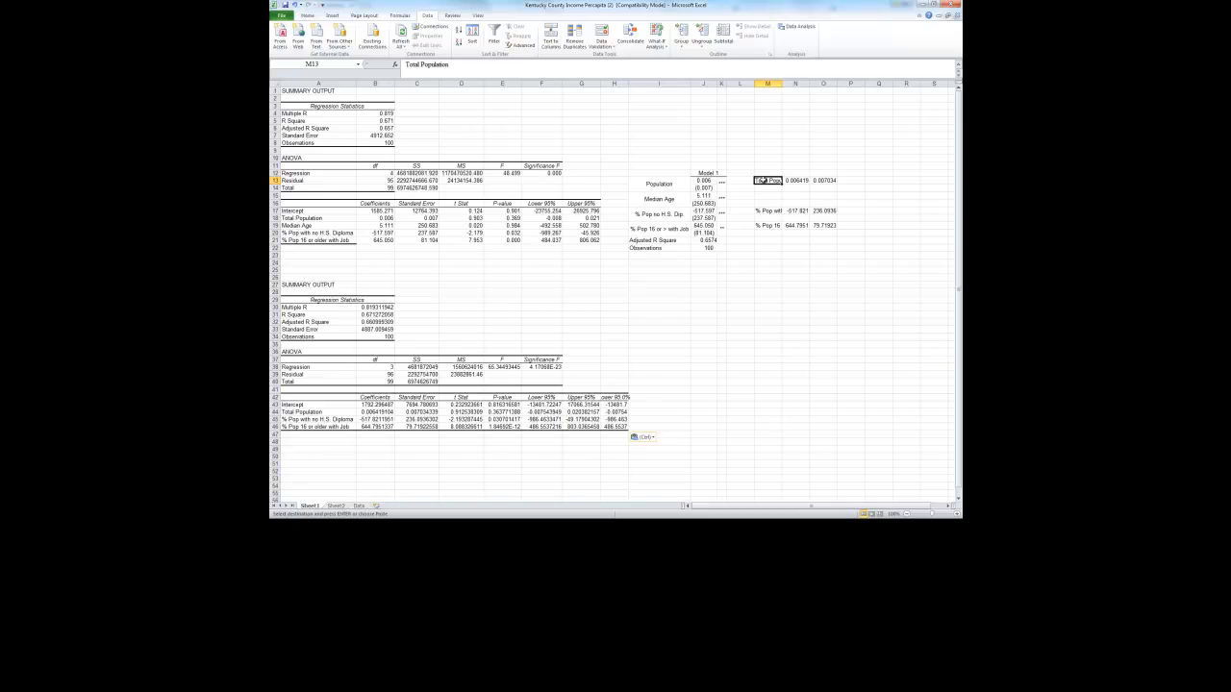
key("Escape")
key("Down")
key("Down")
key("Down")
key("Down")
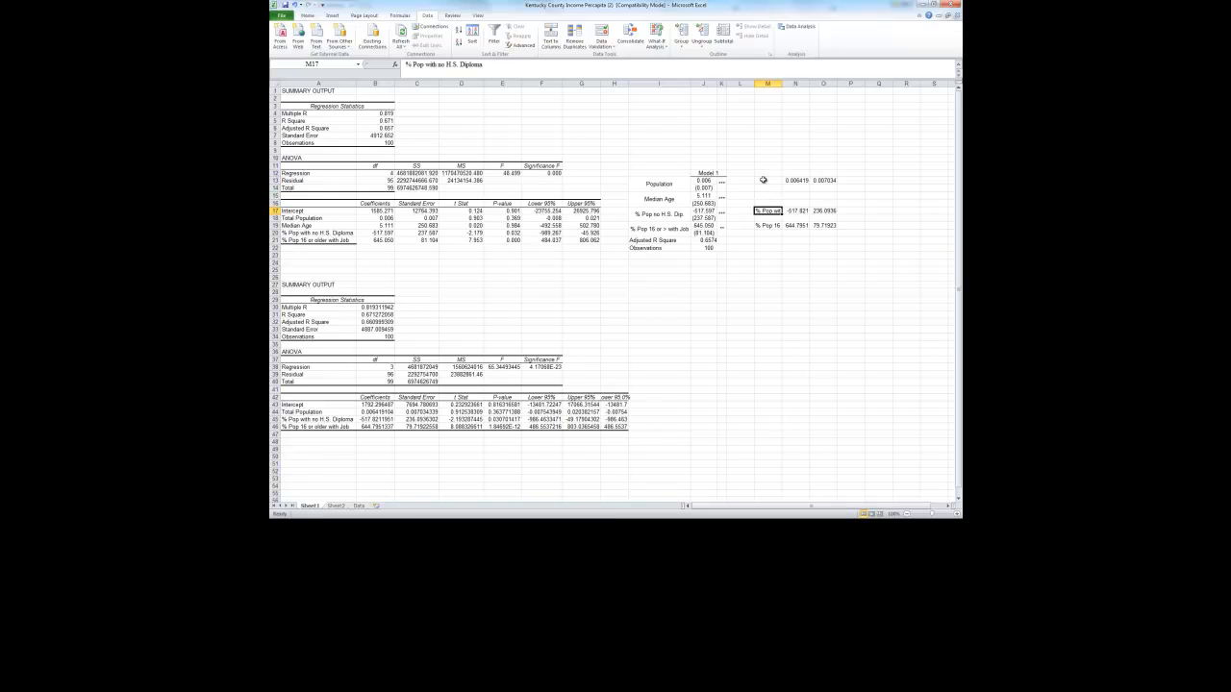
key("Down")
key("Down")
key("Down")
key("Down")
left_click_drag(786, 180, 745, 223)
Apply the parenthesised number format of J14 to the second model's standard errors in column O
left_click_drag(823, 183, 822, 226)
left_click(714, 189)
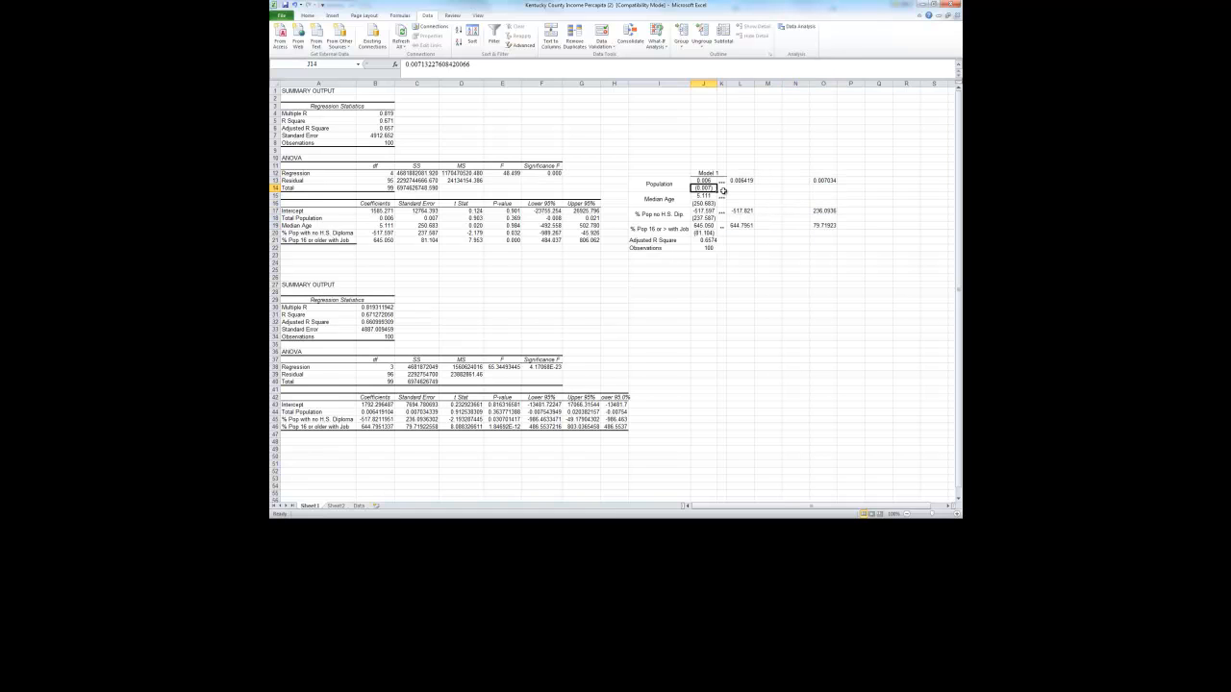
left_click(309, 17)
left_click(313, 45)
left_click_drag(823, 182, 820, 229)
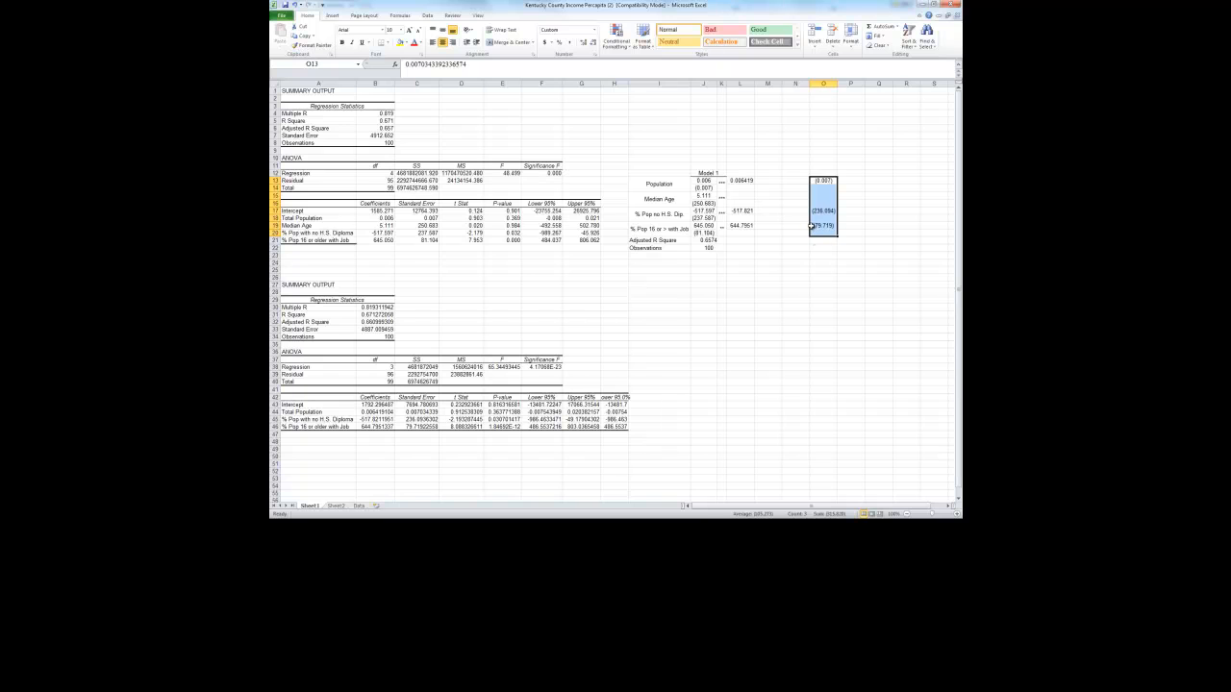
left_click(814, 250)
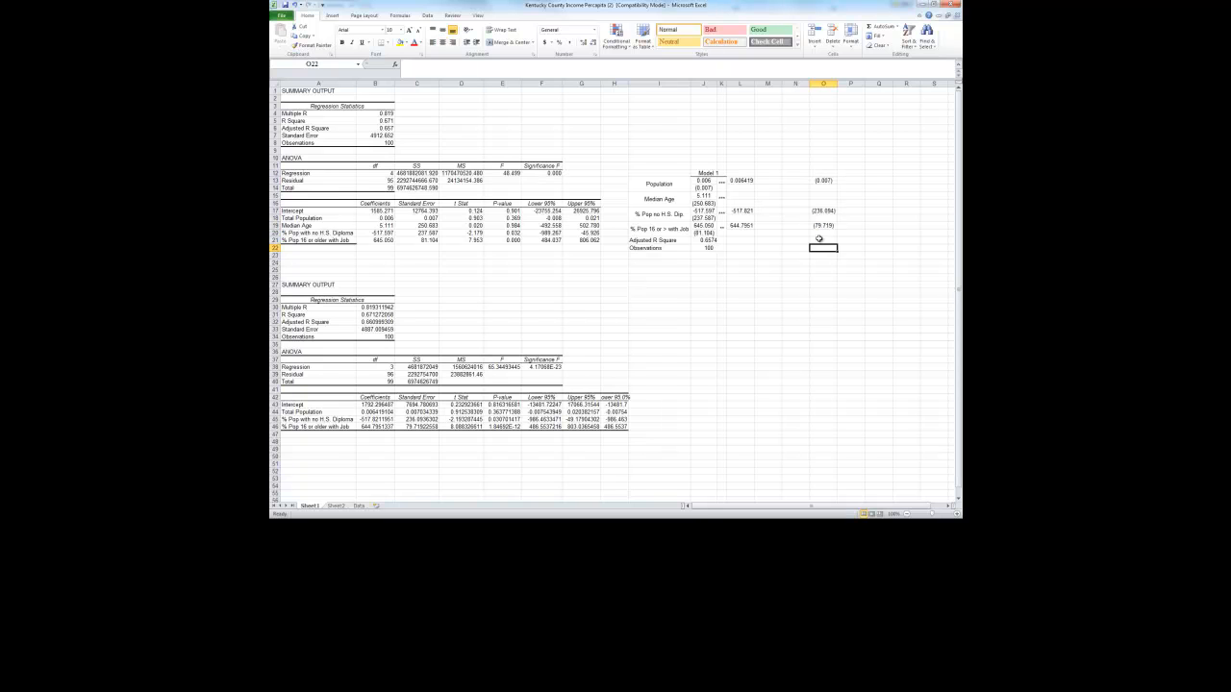
Try to paste the standard errors from O12:O20 into column L starting at L14 with Skip blanks, and undo the paste
left_click_drag(822, 176, 820, 229)
key("ctrl+c")
right_click(750, 189)
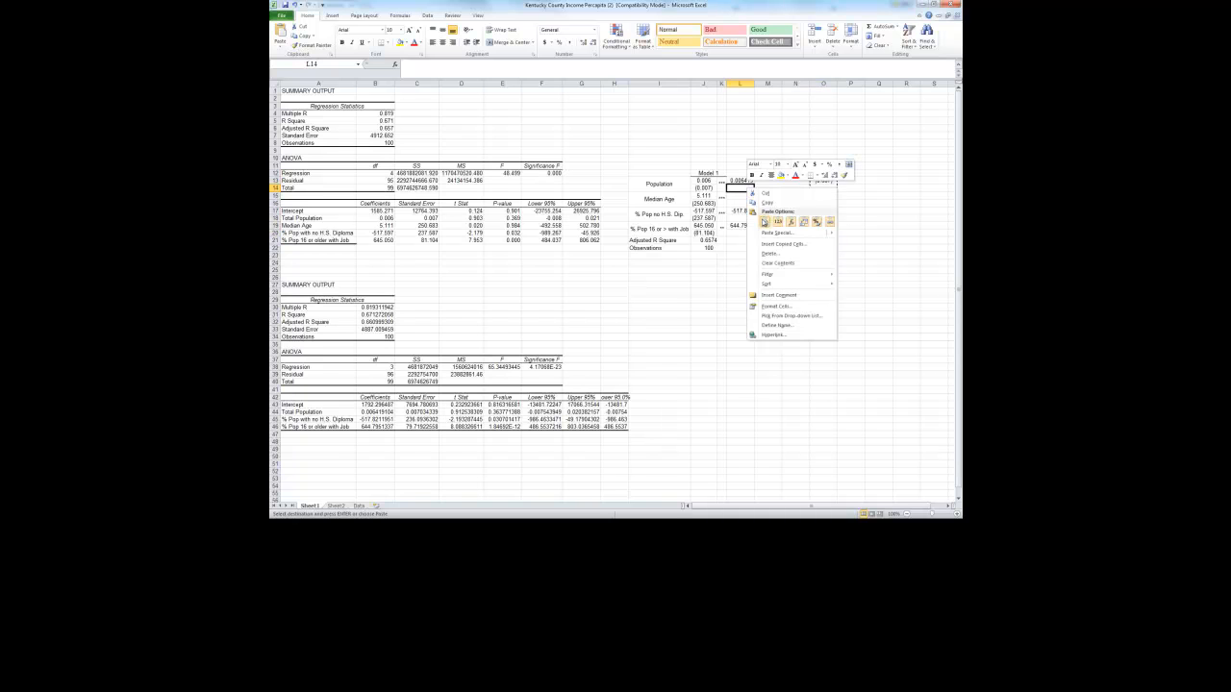
left_click(774, 232)
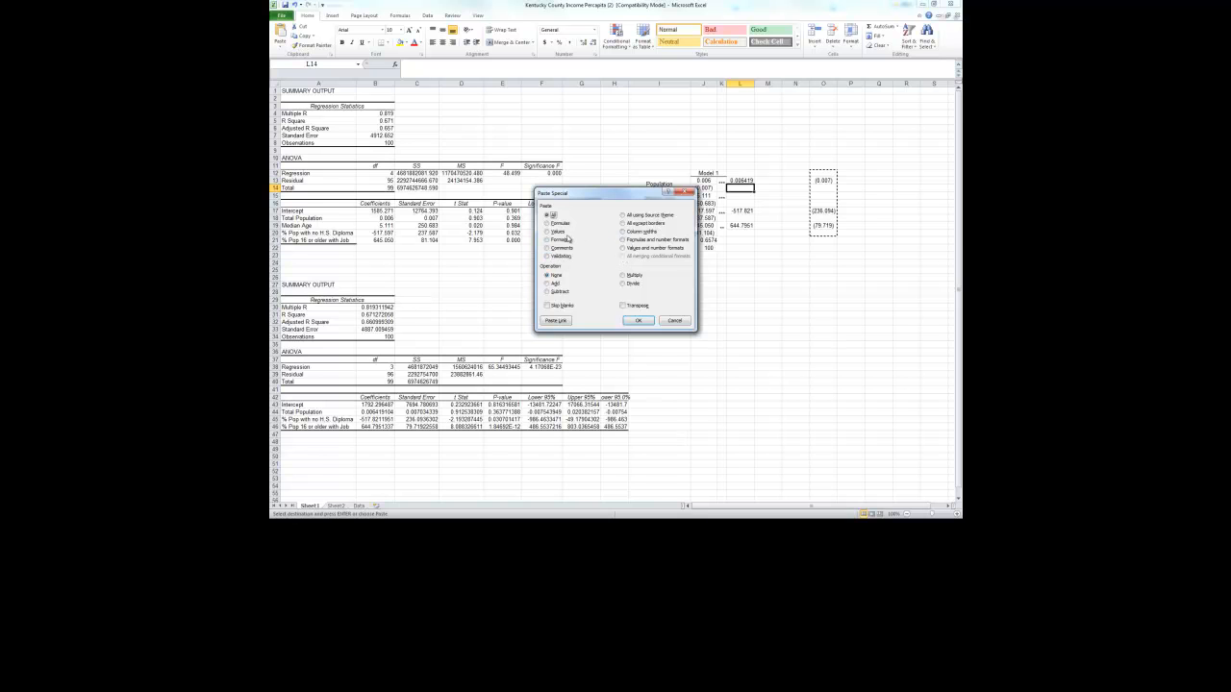
left_click(549, 306)
left_click(637, 320)
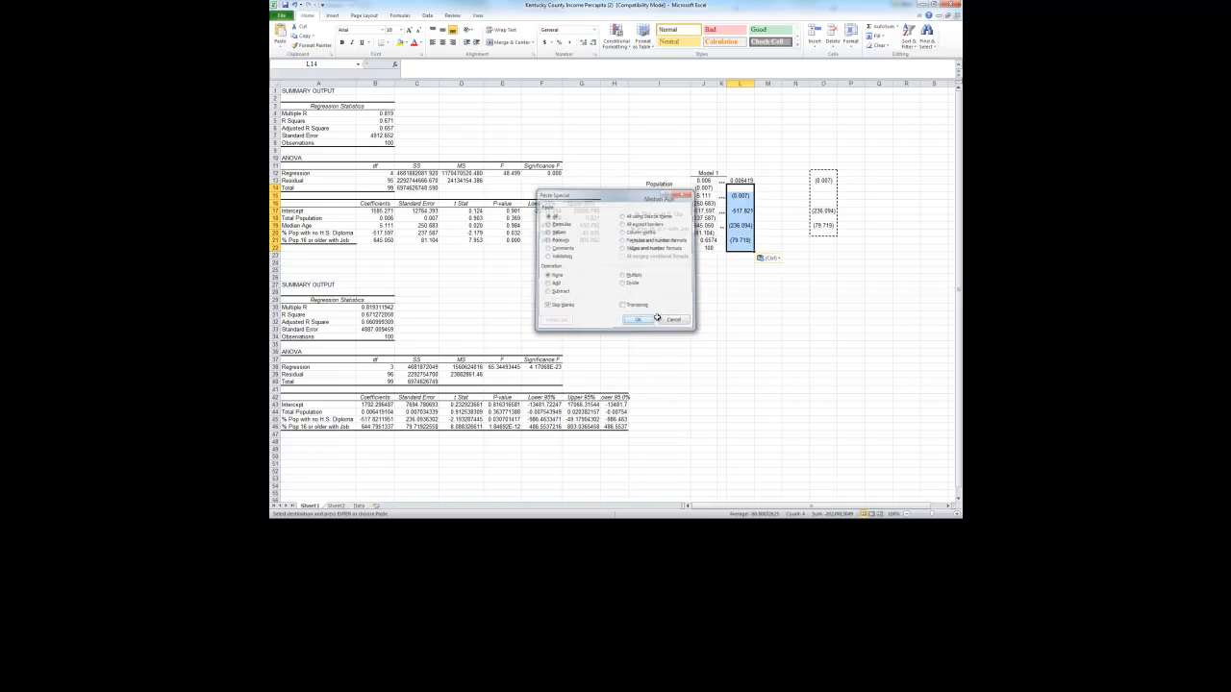
left_click(796, 314)
left_click_drag(821, 173, 820, 231)
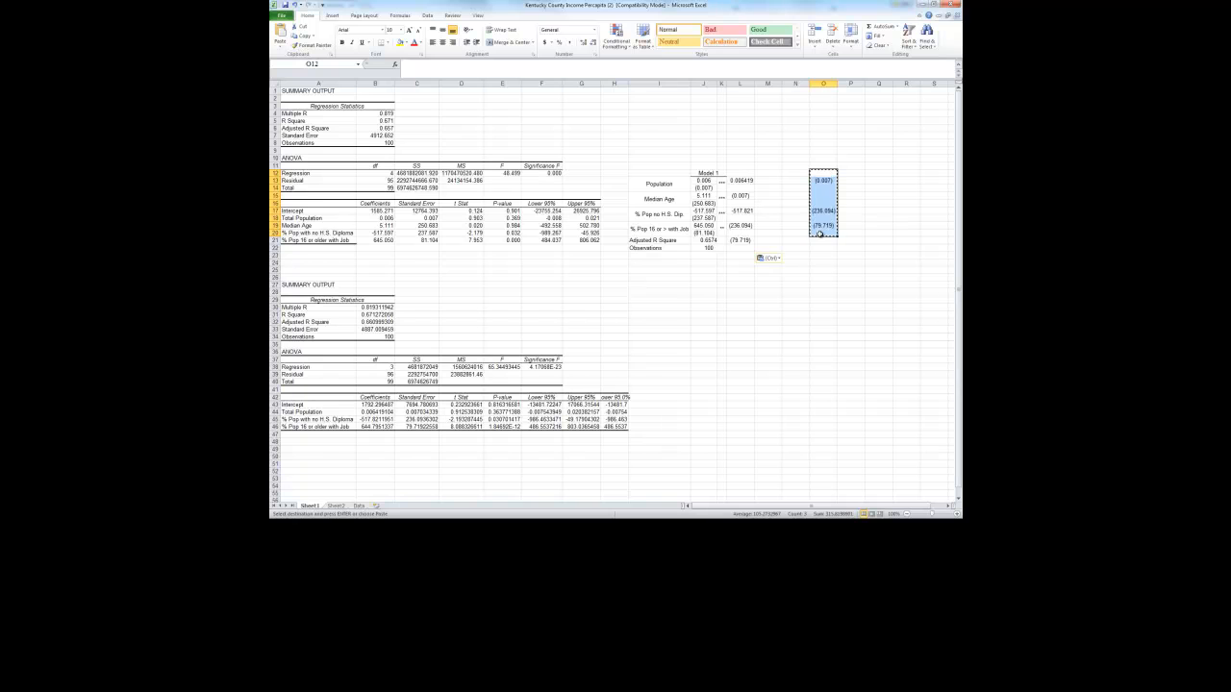
key("ctrl+z")
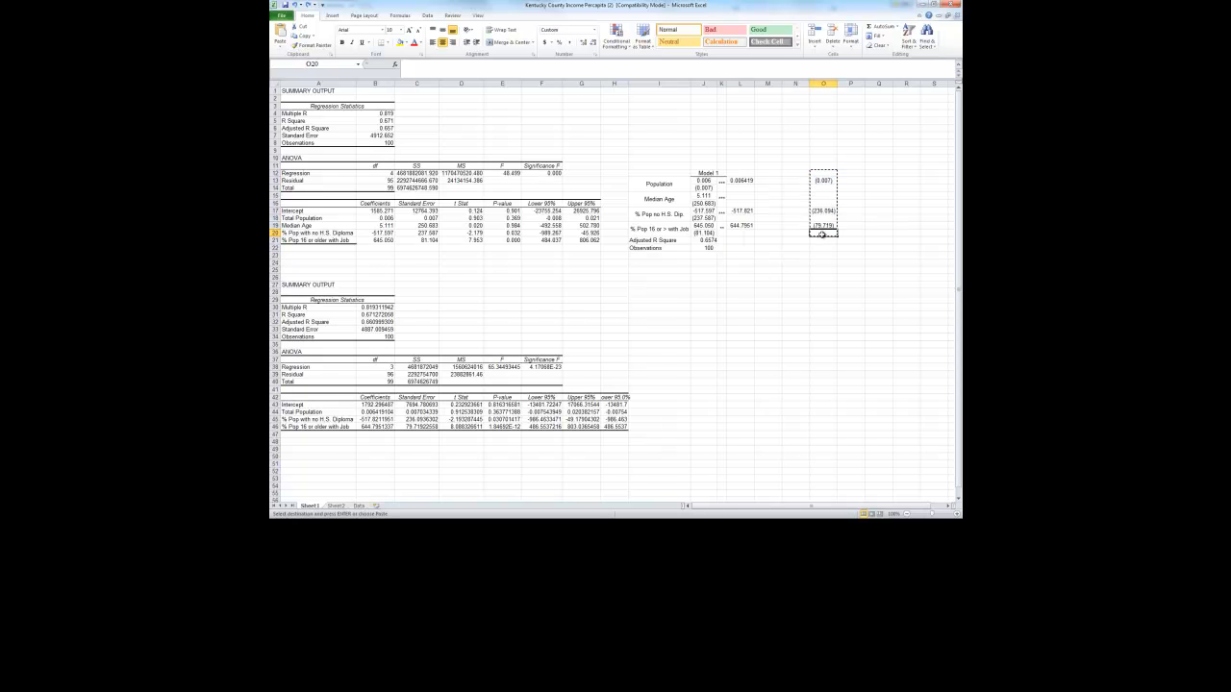
Paste the second model's standard errors from column O into column L starting at L14, skipping blanks
left_click_drag(823, 180, 823, 228)
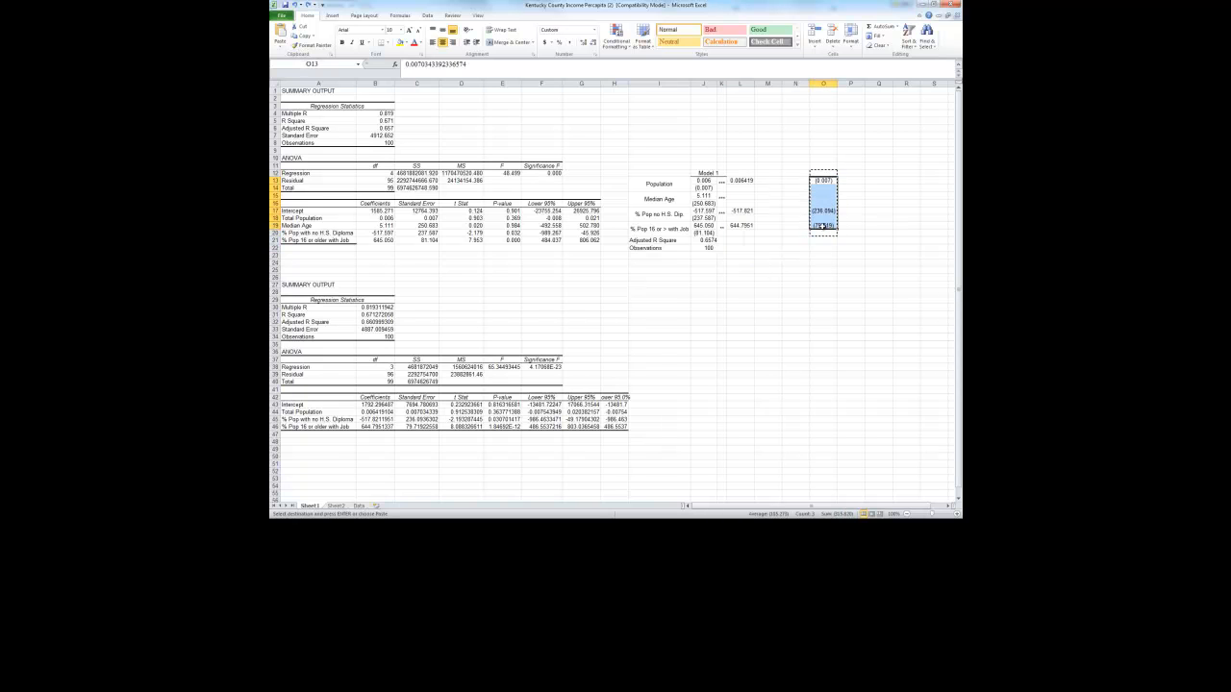
left_click(732, 189)
right_click(732, 190)
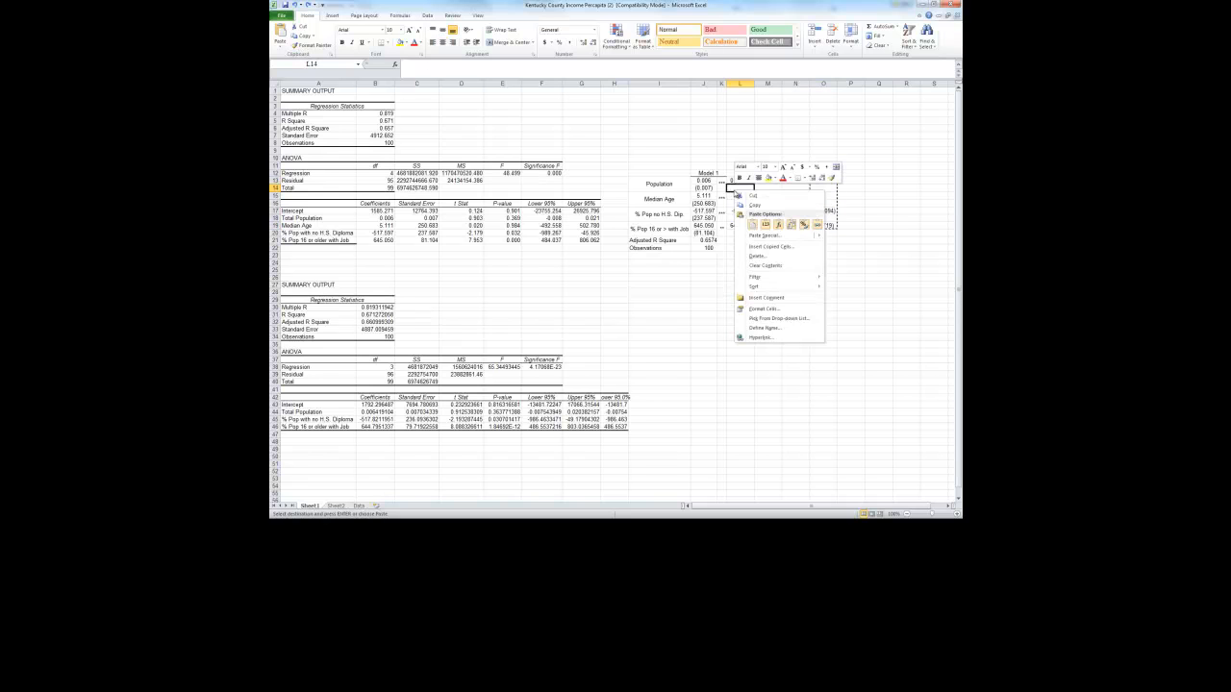
left_click(760, 236)
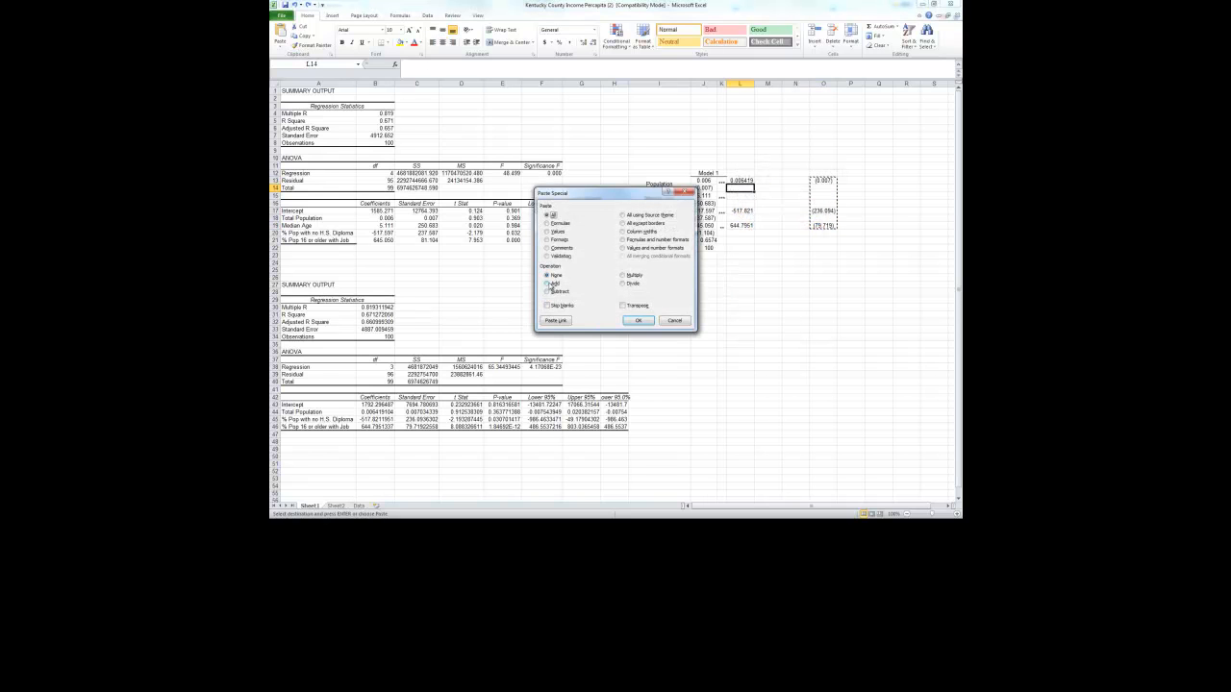
left_click(555, 305)
left_click(639, 320)
Clear the leftover standard errors from column O
left_click(822, 315)
left_click_drag(823, 179, 823, 231)
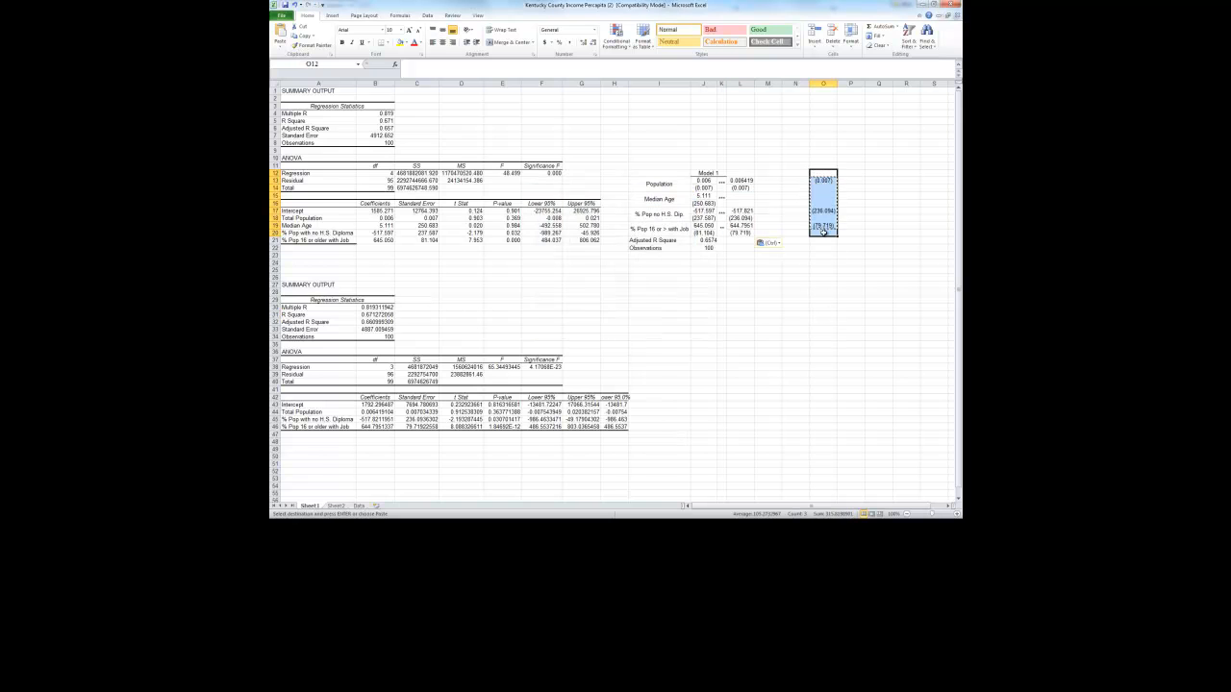
key("Delete")
left_click(783, 300)
Apply the number format of J13 to the second model's coefficients in L13, L17 and L19
left_click(707, 179)
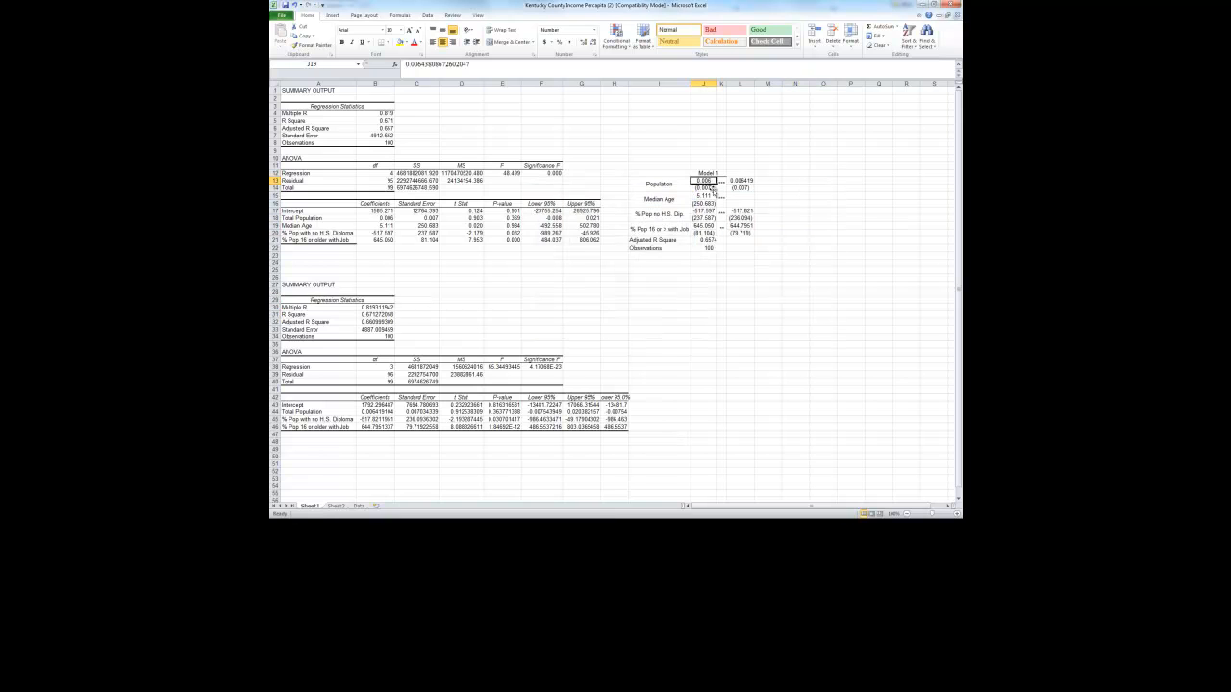
left_click(313, 45)
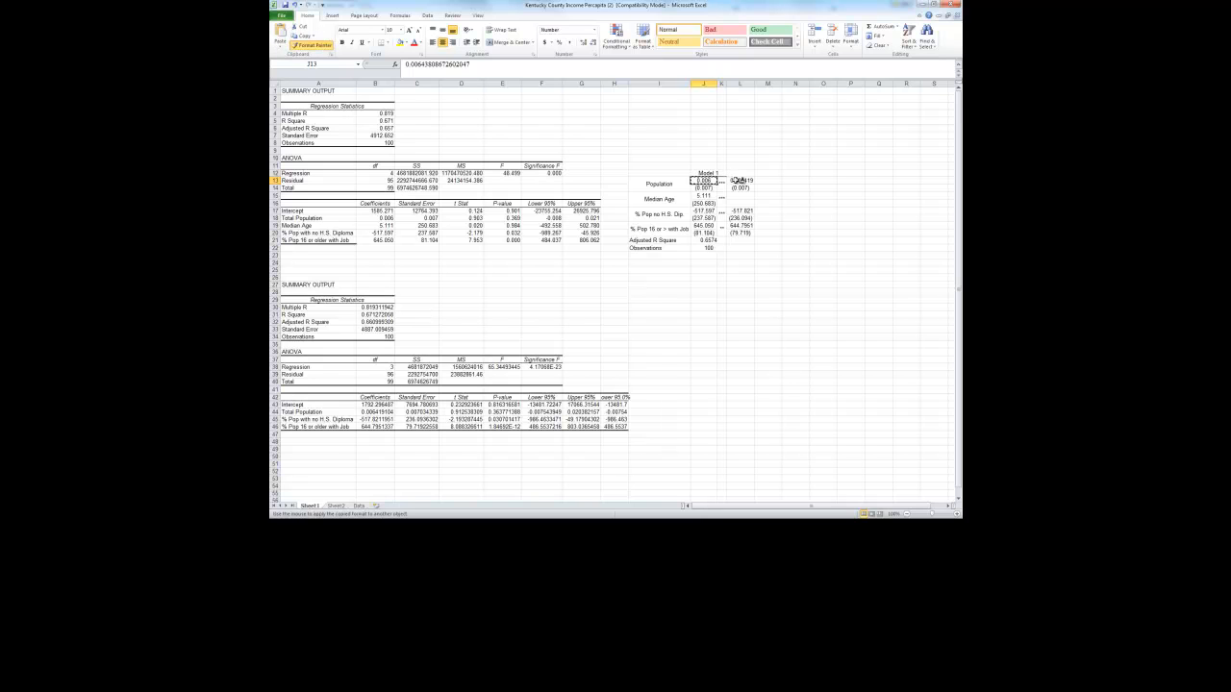
left_click(739, 180)
left_click(313, 45)
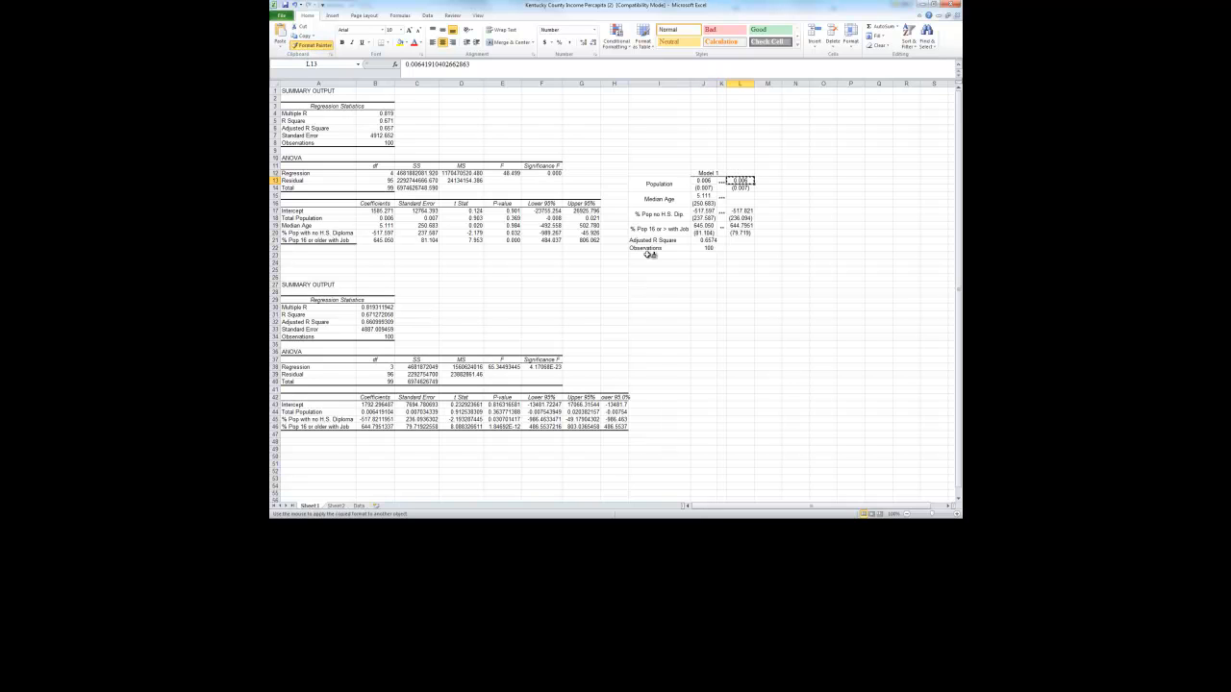
left_click(740, 210)
left_click(739, 225)
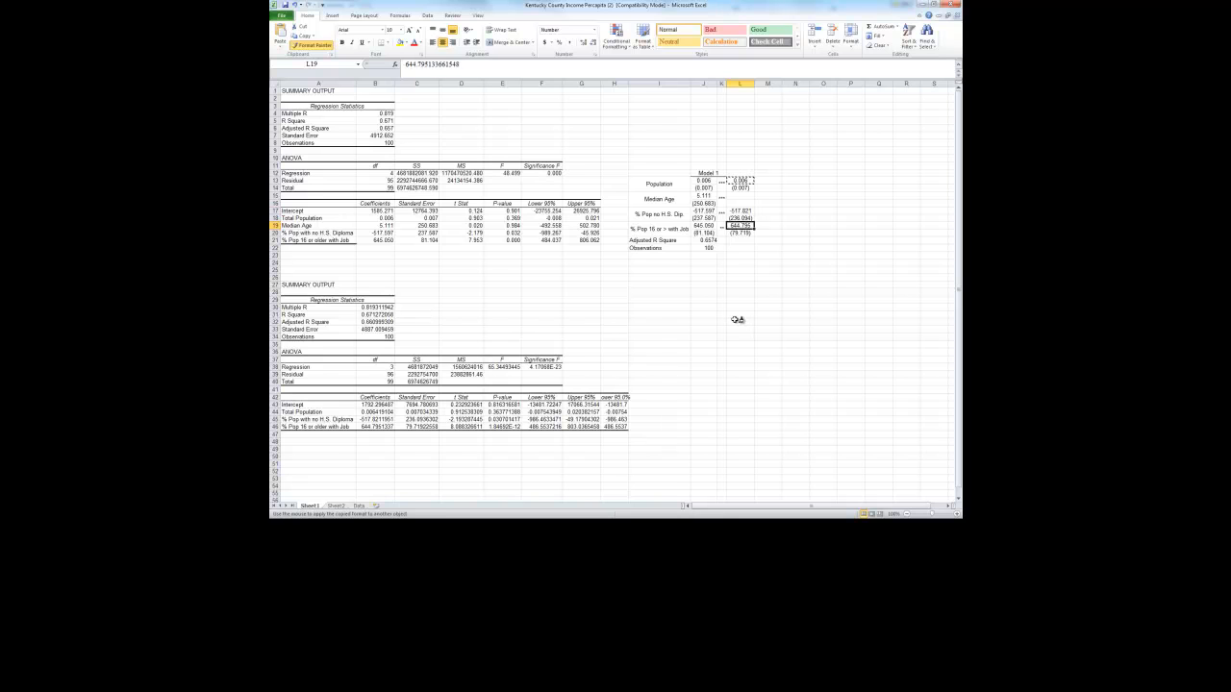
left_click(736, 321)
left_click(716, 240)
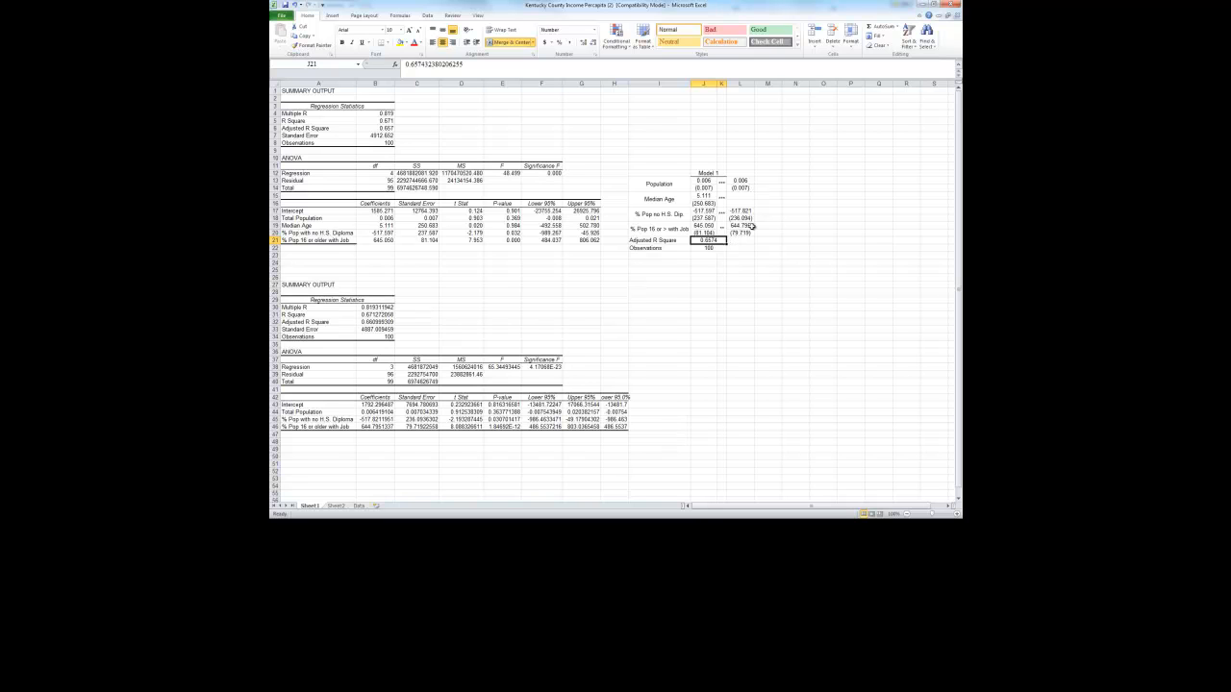
left_click_drag(745, 241, 757, 241)
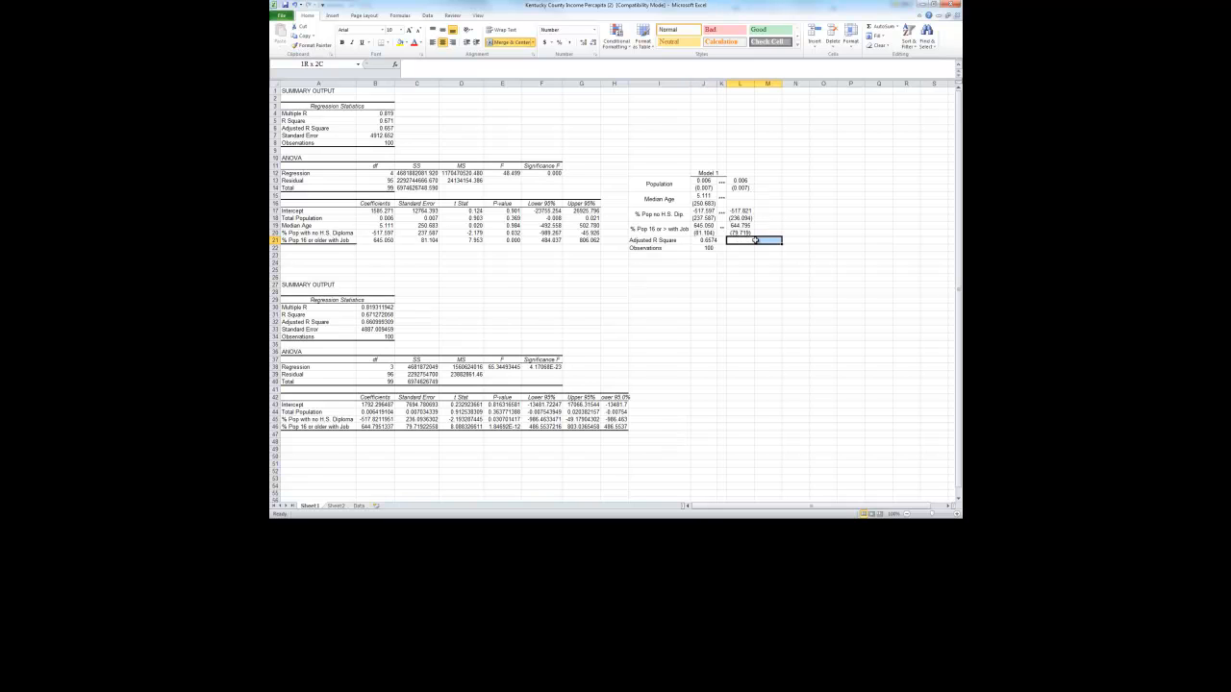
Copy the significance-star formula from K13 to M13 and point its references to the p-value in E44
left_click(720, 184)
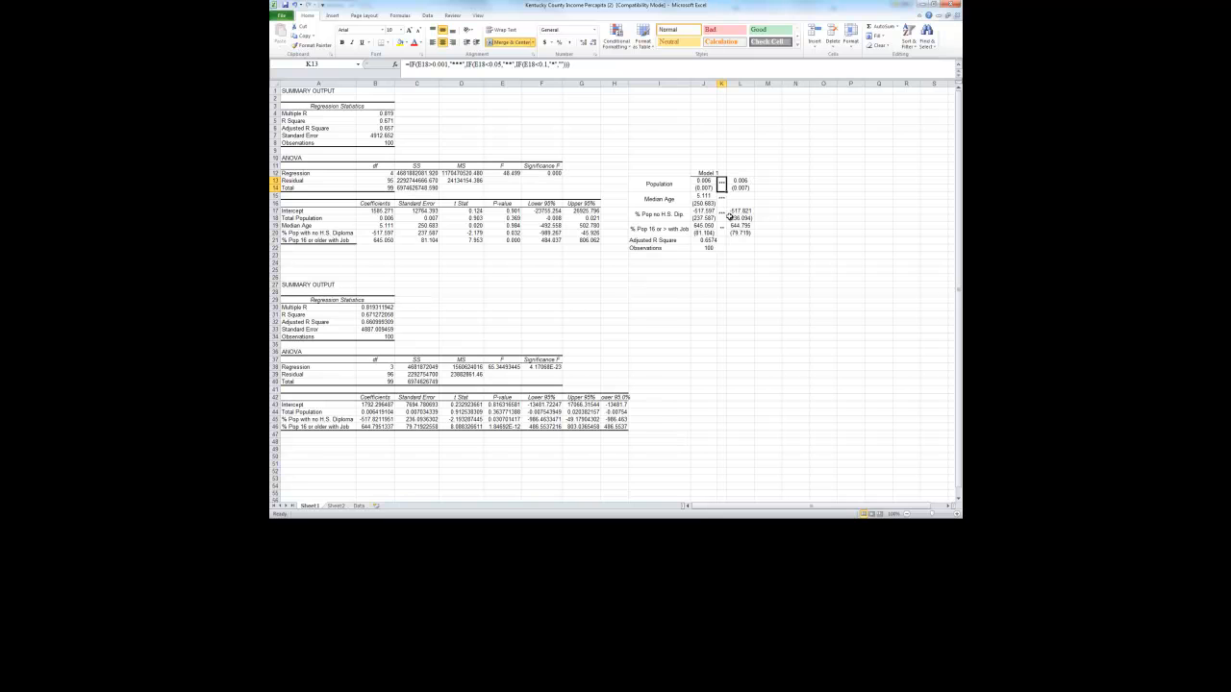
key("ctrl+c")
left_click(767, 185)
key("ctrl+v")
key("Escape")
double_click(767, 184)
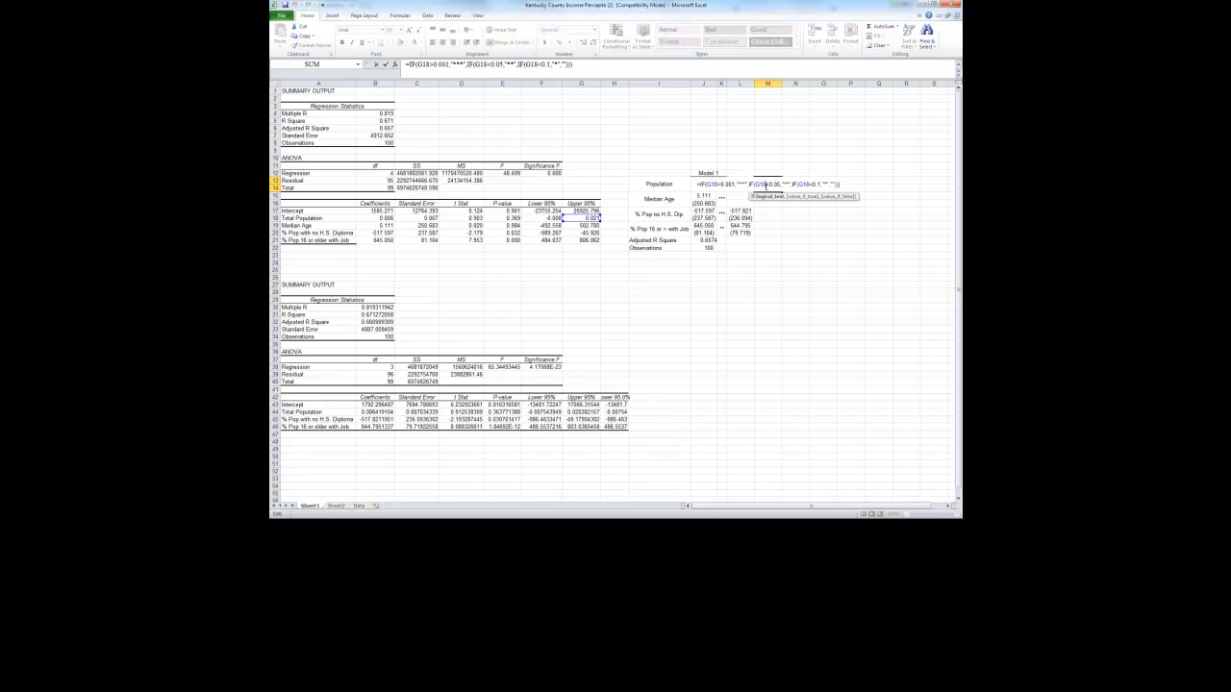
left_click_drag(584, 223, 512, 418)
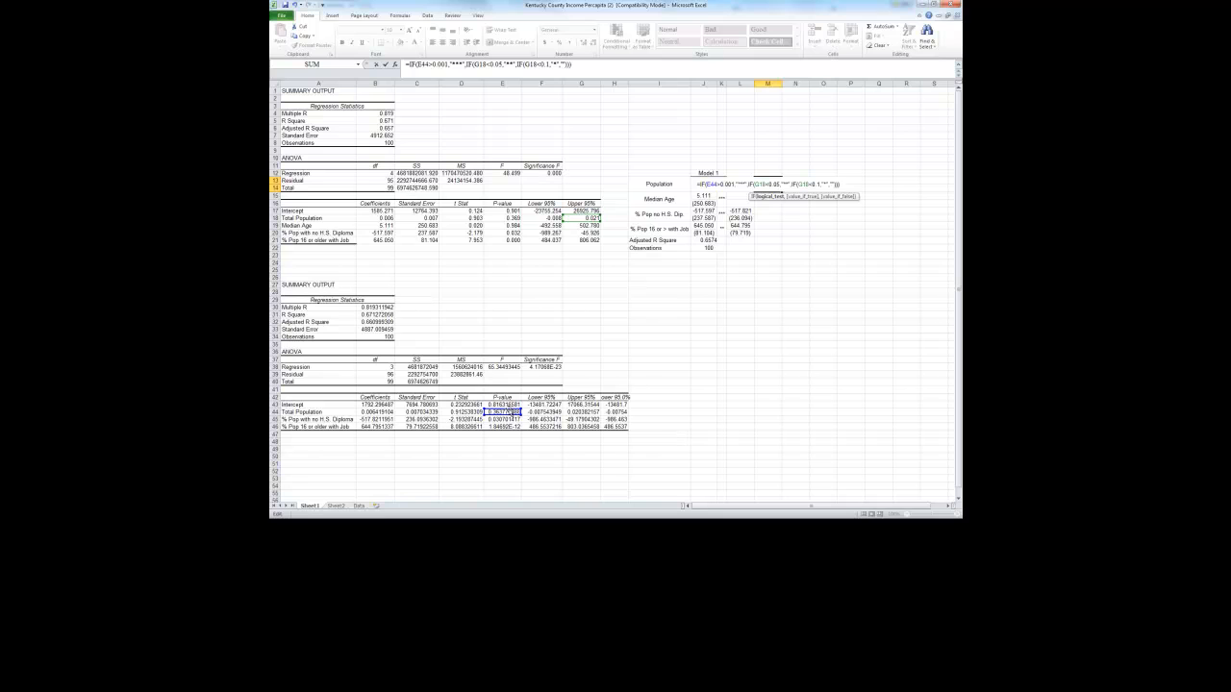
left_click_drag(575, 224, 510, 415)
key("Return")
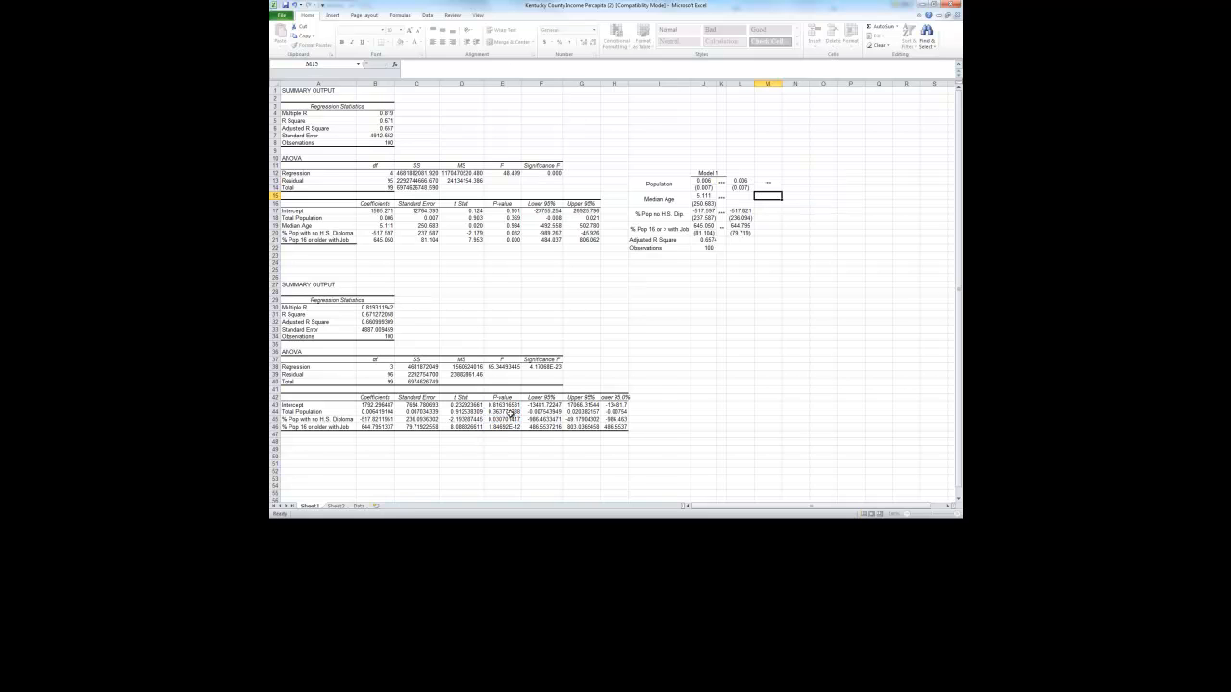
Fill the significance-star formula down from M13 to M17 and clear the copy in the Median Age row
left_click(774, 185)
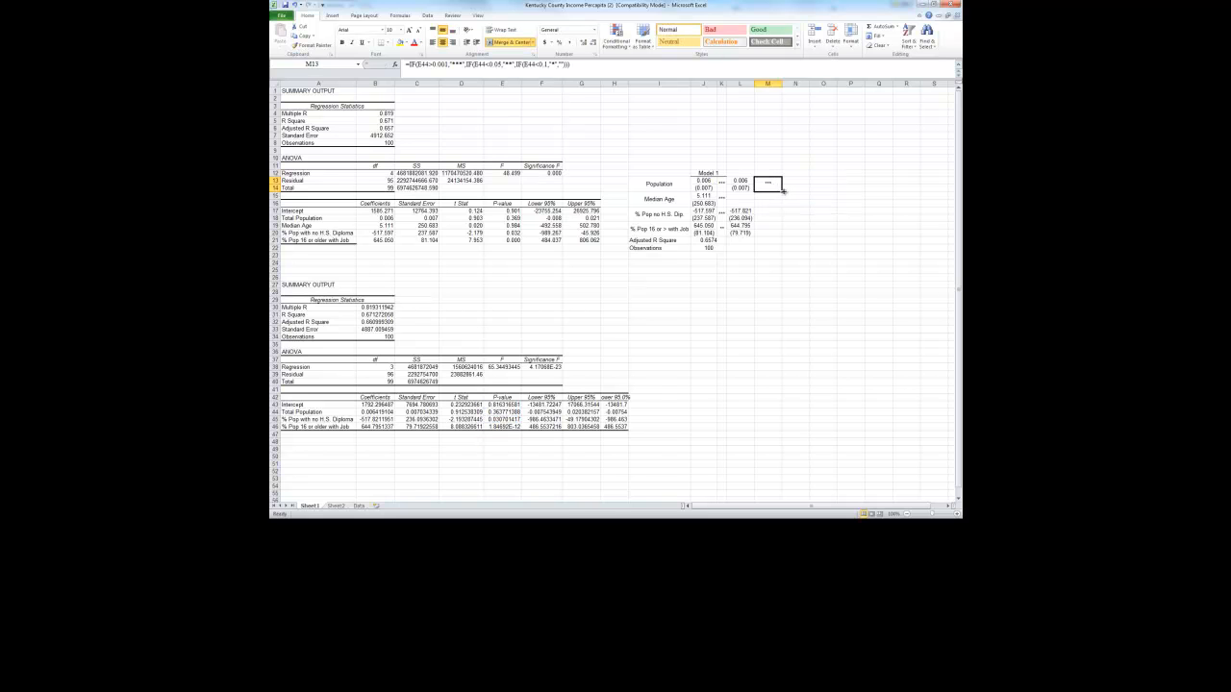
left_click_drag(781, 189, 785, 221)
left_click(771, 201)
double_click(770, 201)
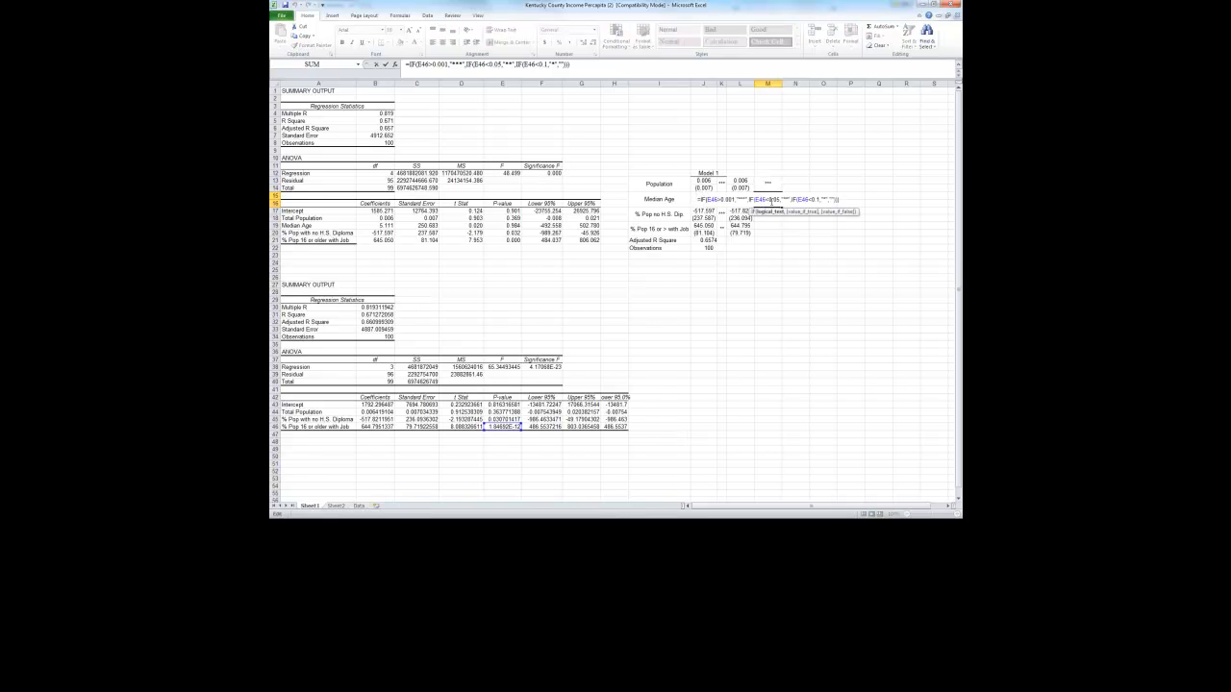
key("Escape")
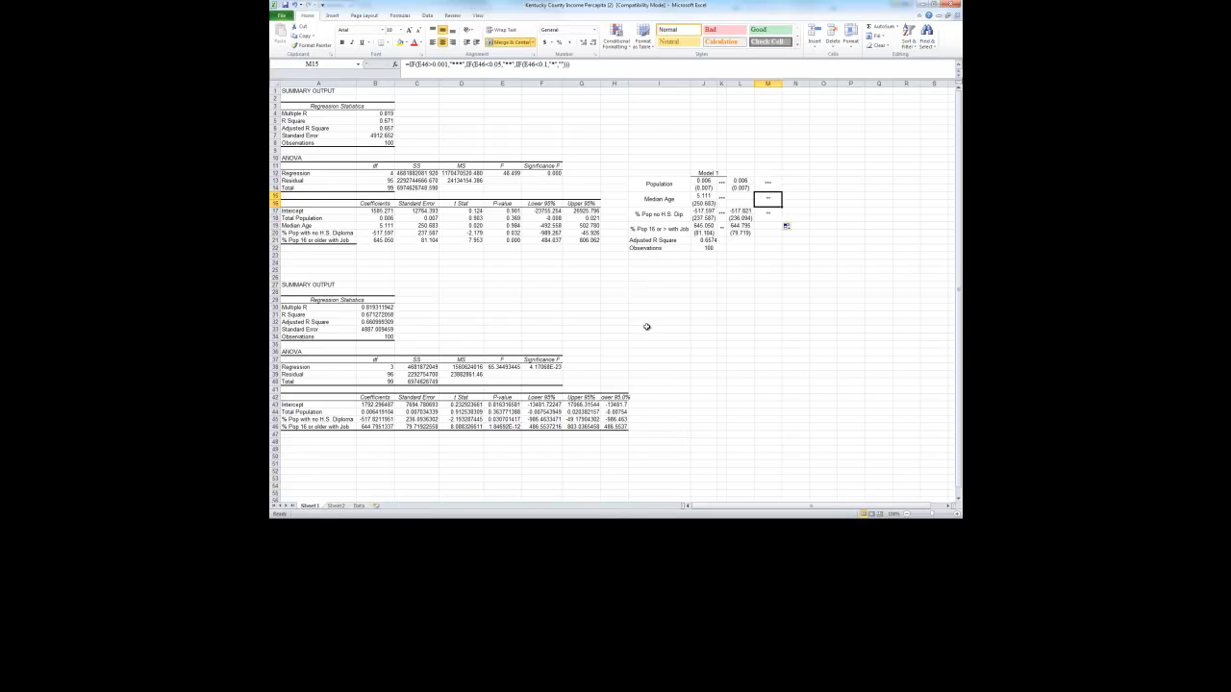
Point the significance-star formula in M17 to the p-value in E45
double_click(776, 211)
left_click(500, 420)
left_click_drag(500, 438, 499, 420)
key("Return")
left_click(768, 213)
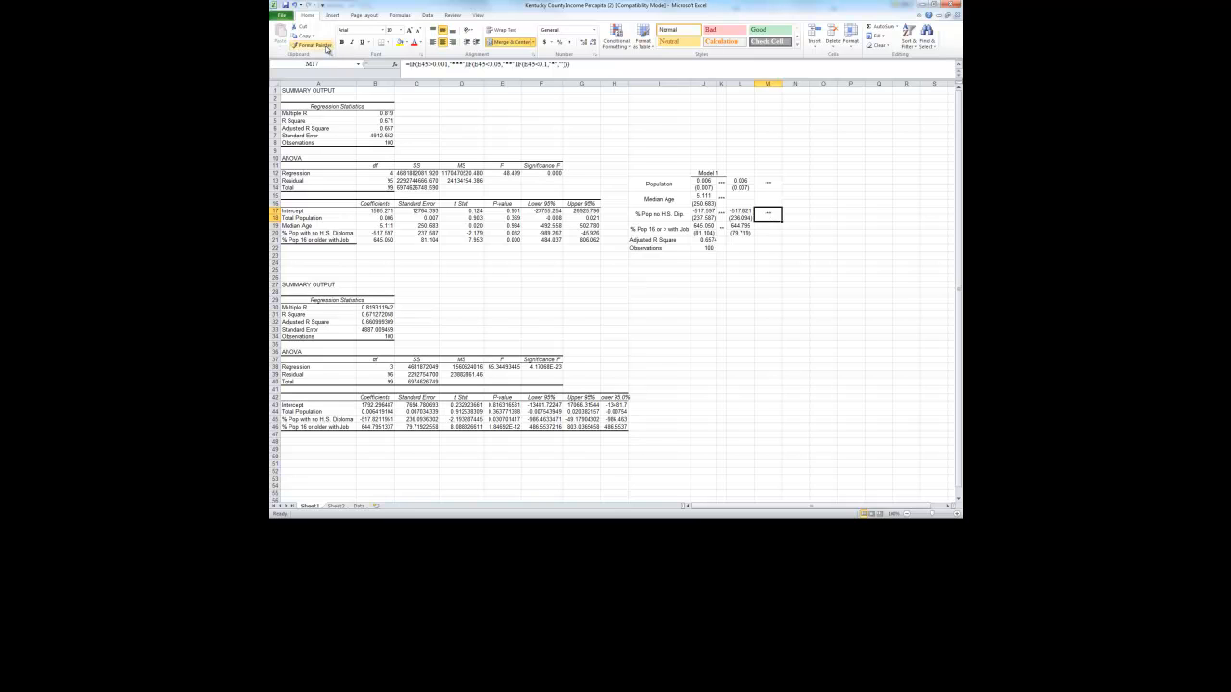
Fill the significance-star formula from M17 down to M19 and point it to the p-value in E46
left_click(762, 233)
left_click(767, 219)
left_click_drag(782, 221, 786, 237)
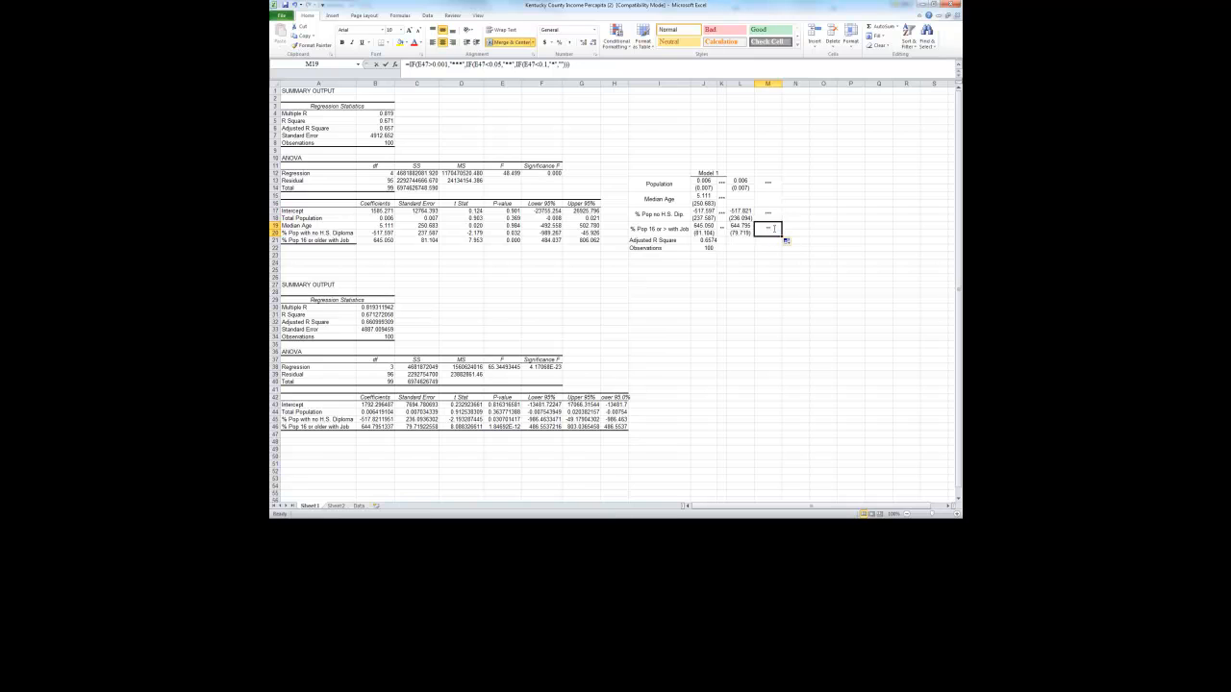
double_click(774, 229)
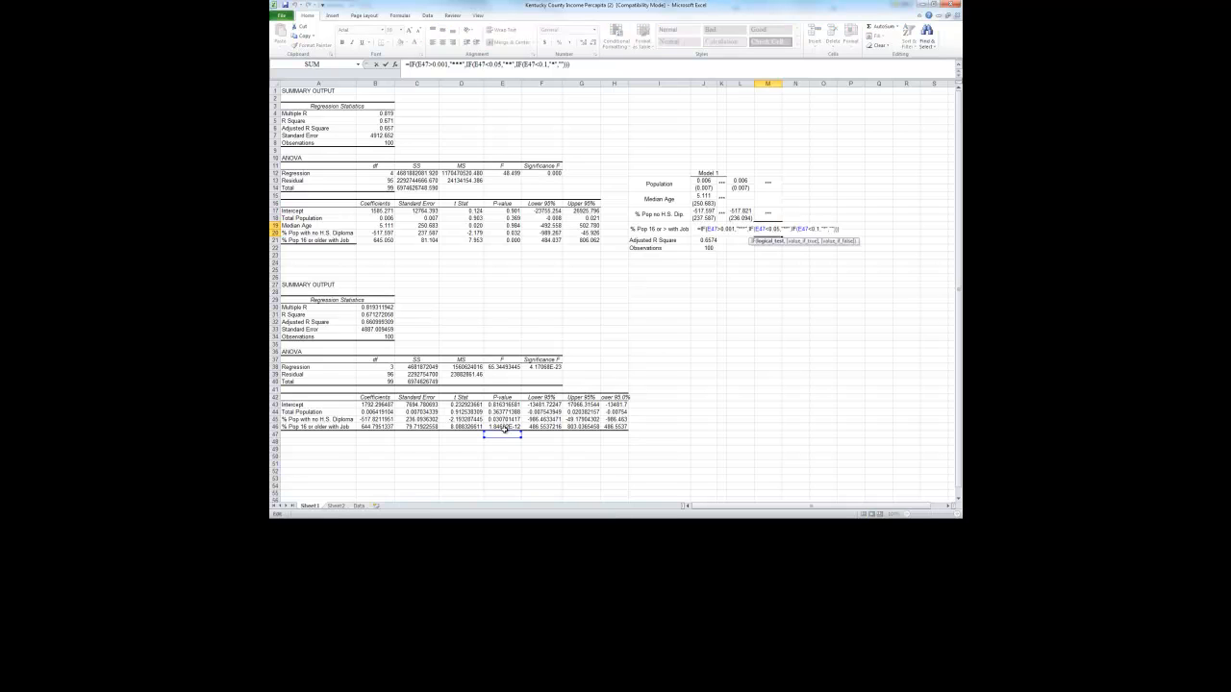
left_click_drag(506, 432, 506, 426)
key("Return")
left_click(731, 337)
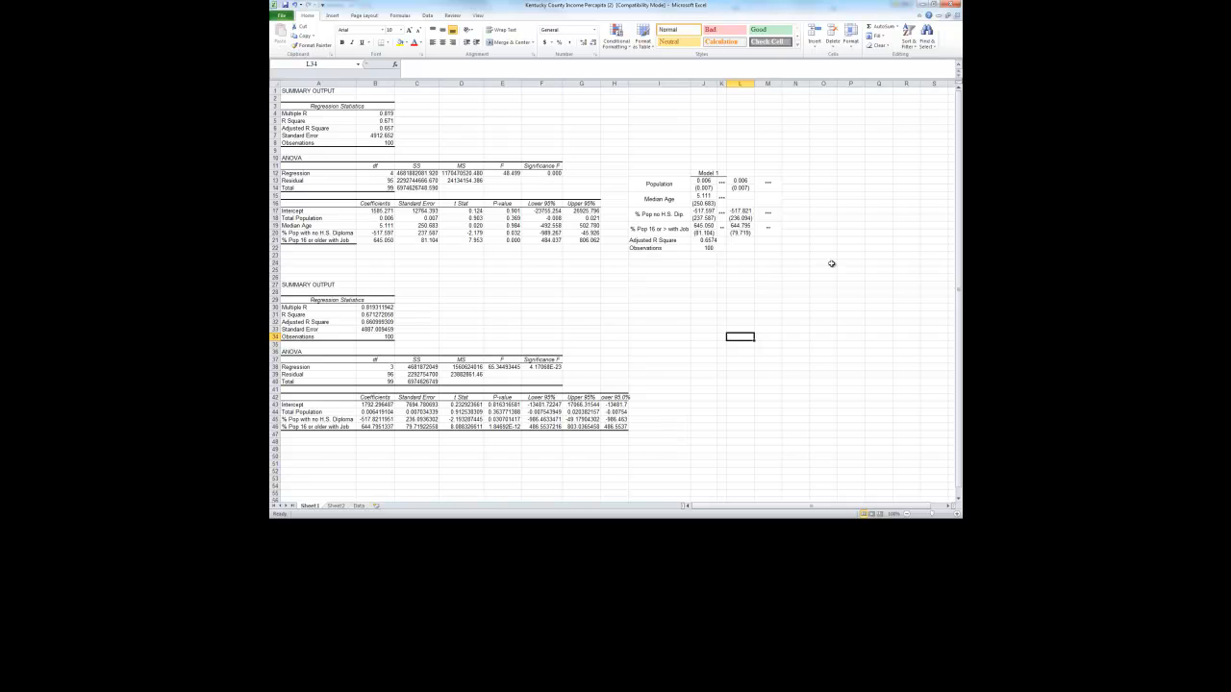
Merge and center L12:M12 and enter the heading Model 2
left_click_drag(727, 172, 769, 173)
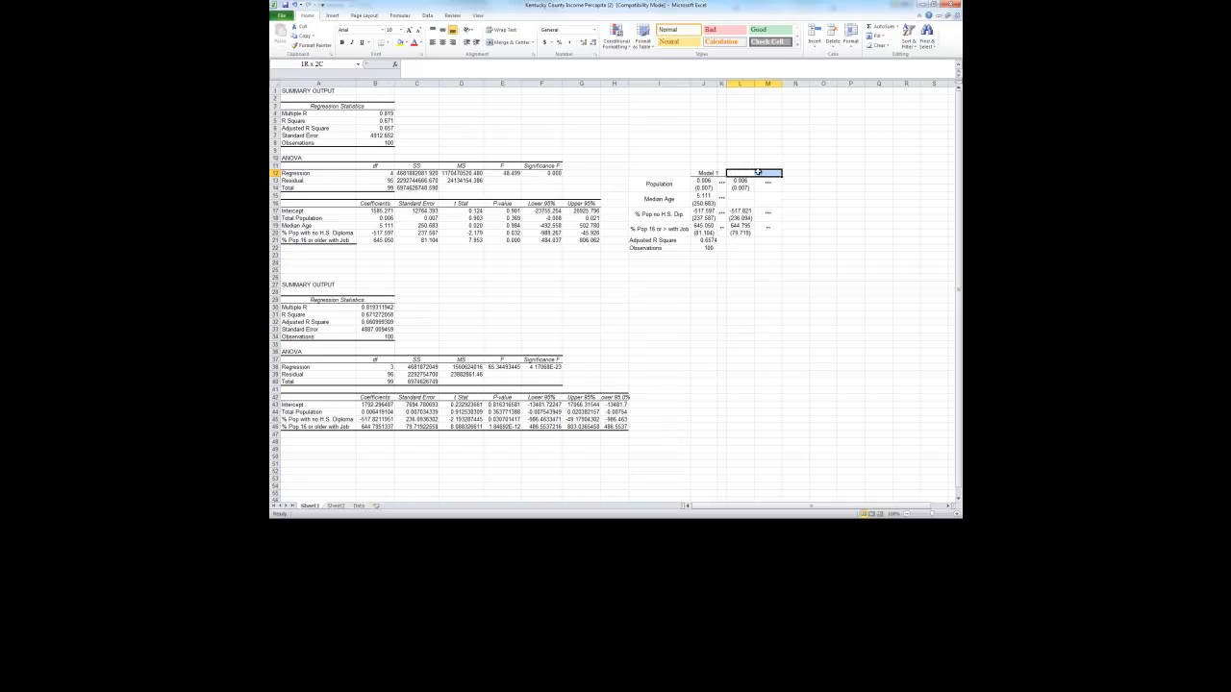
left_click(512, 43)
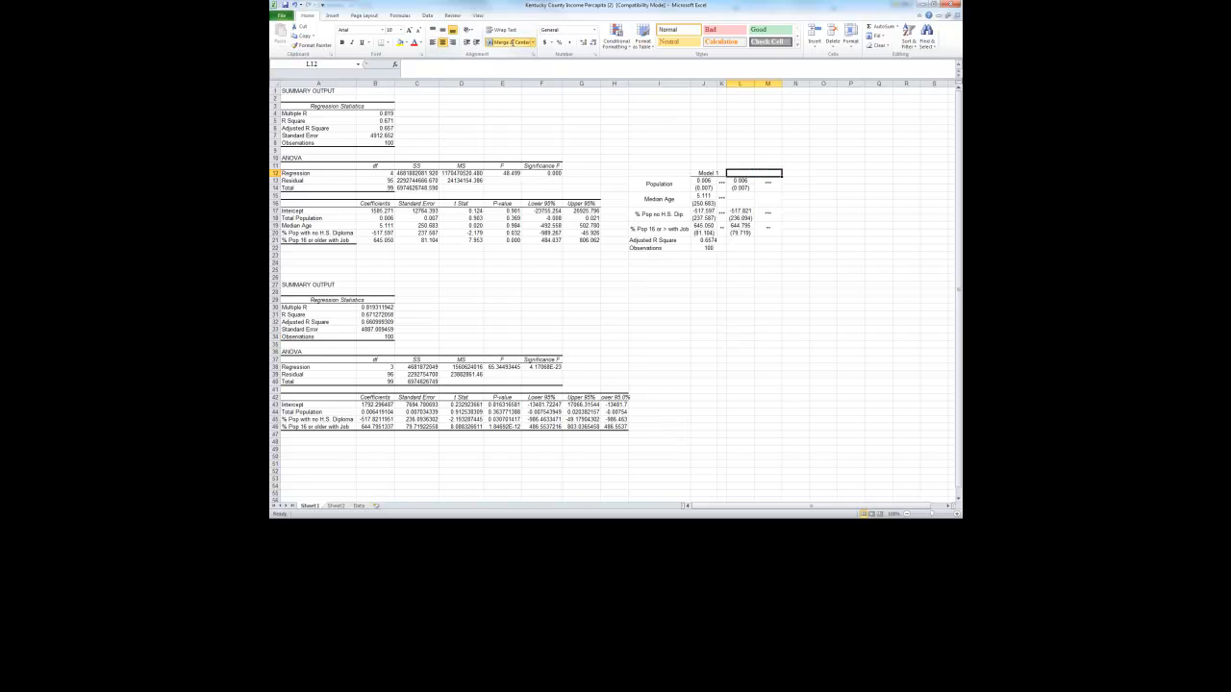
type("Model")
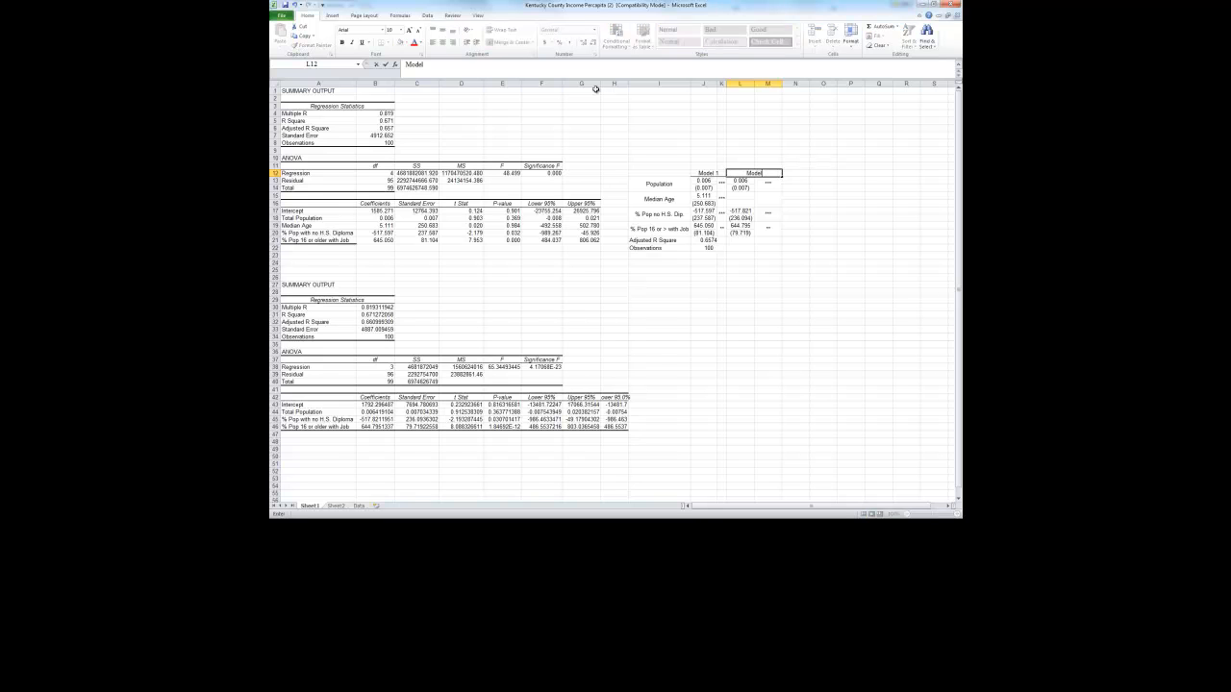
key("Return")
key("Up")
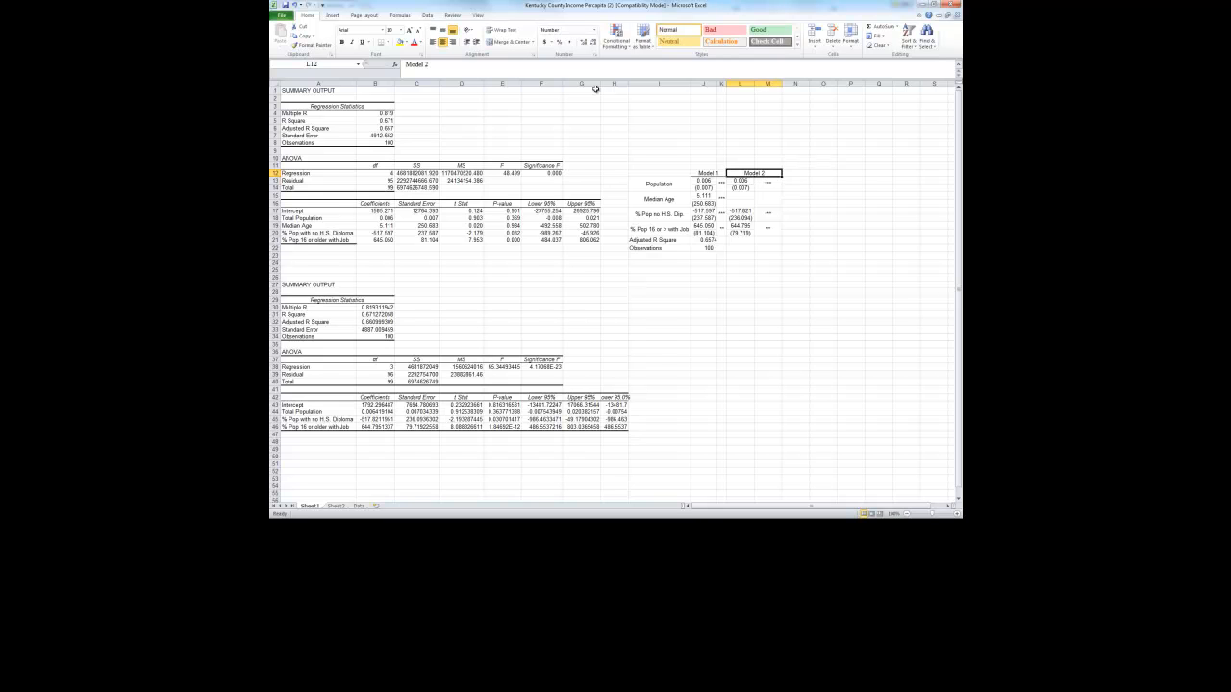
left_click(698, 296)
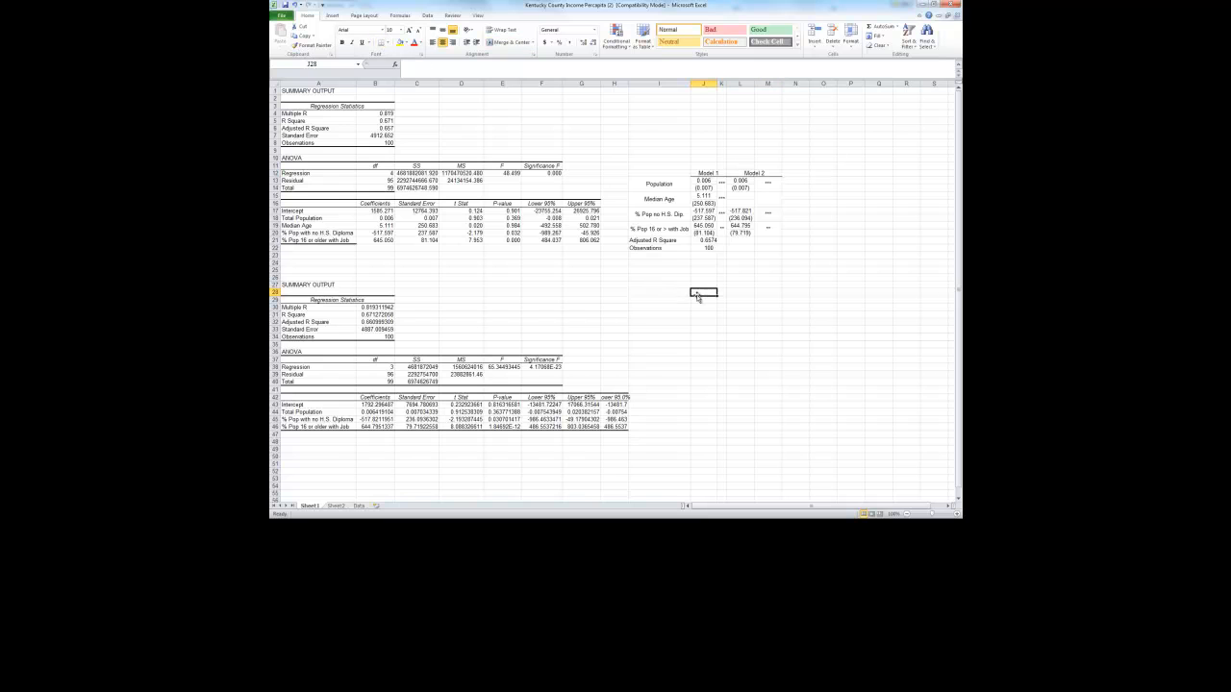
Insert a blank column before the Model 2 coefficients and remove all its borders
right_click(739, 85)
left_click(750, 143)
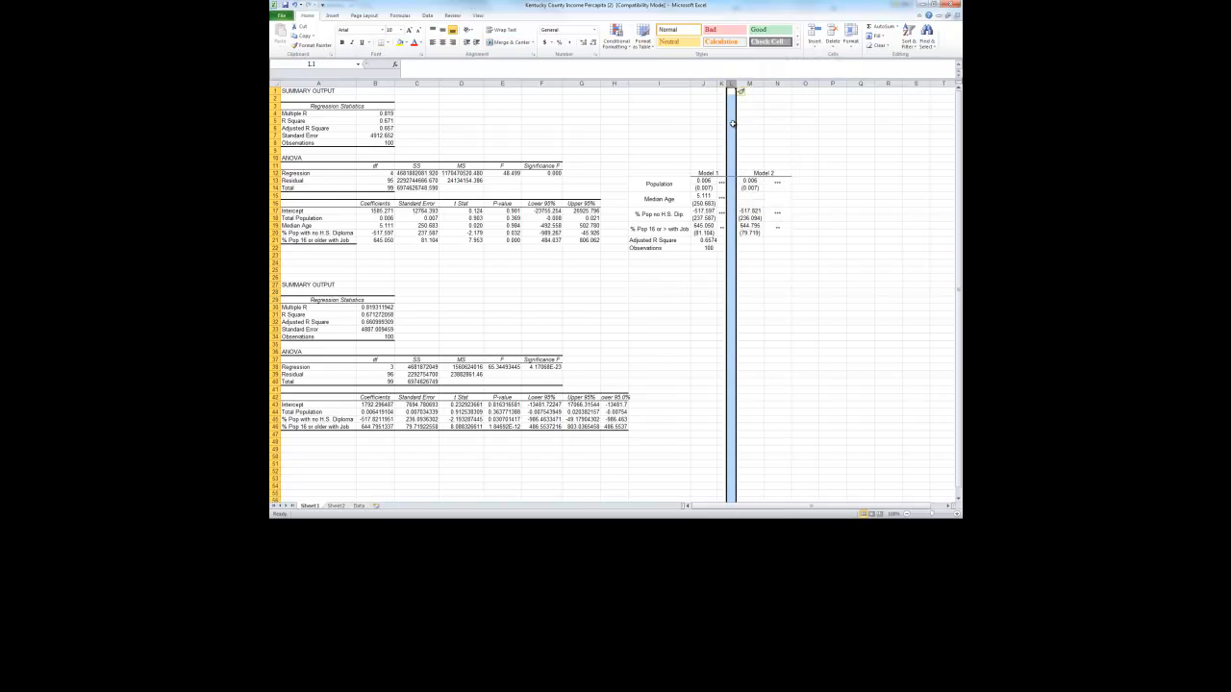
left_click(388, 44)
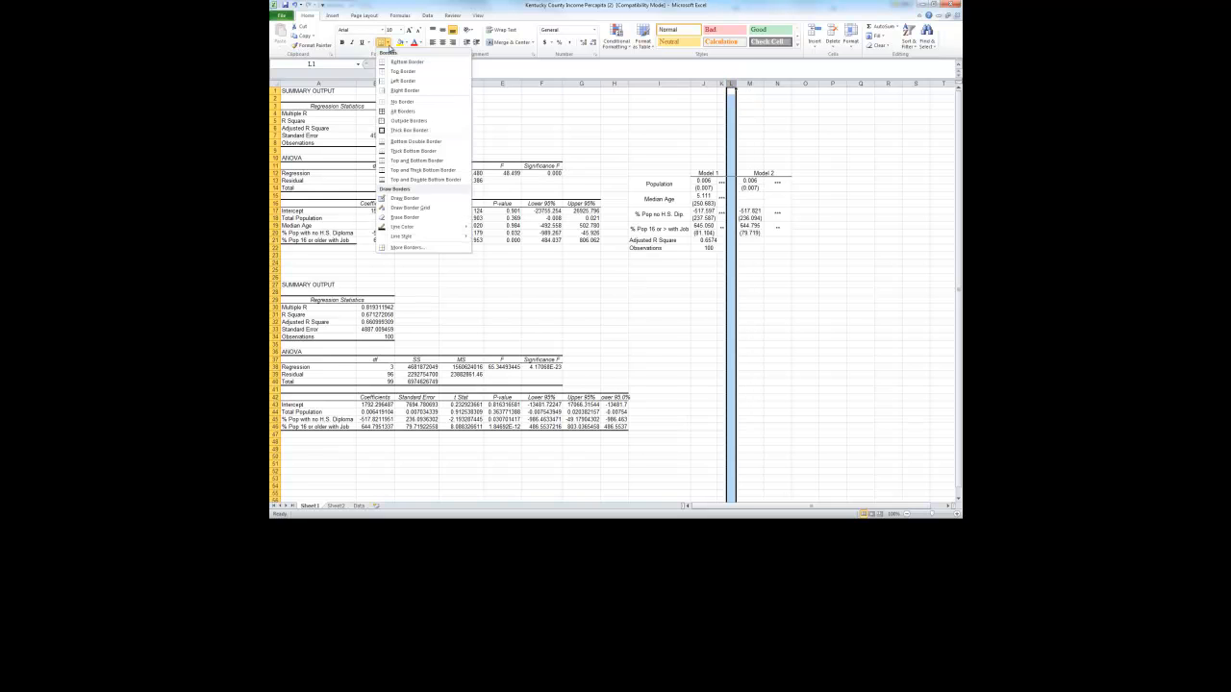
left_click(404, 101)
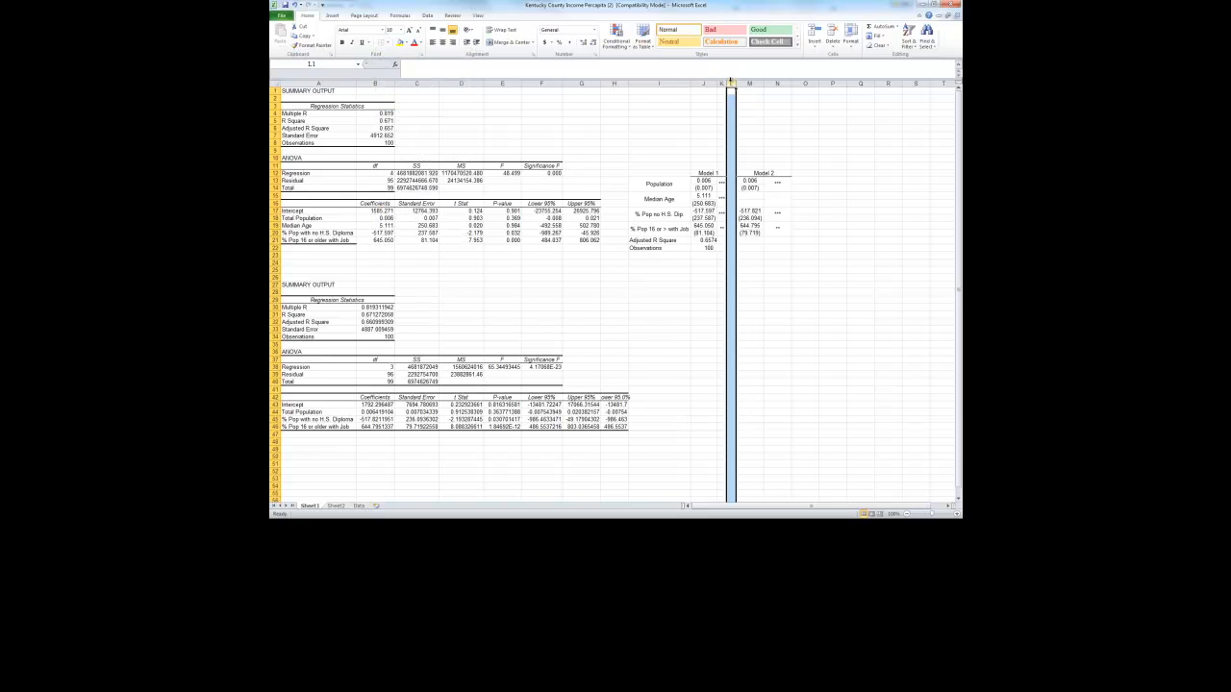
Narrow the blank spacer column L and the Model 2 significance-star column N
left_click_drag(733, 83, 731, 84)
left_click(798, 232)
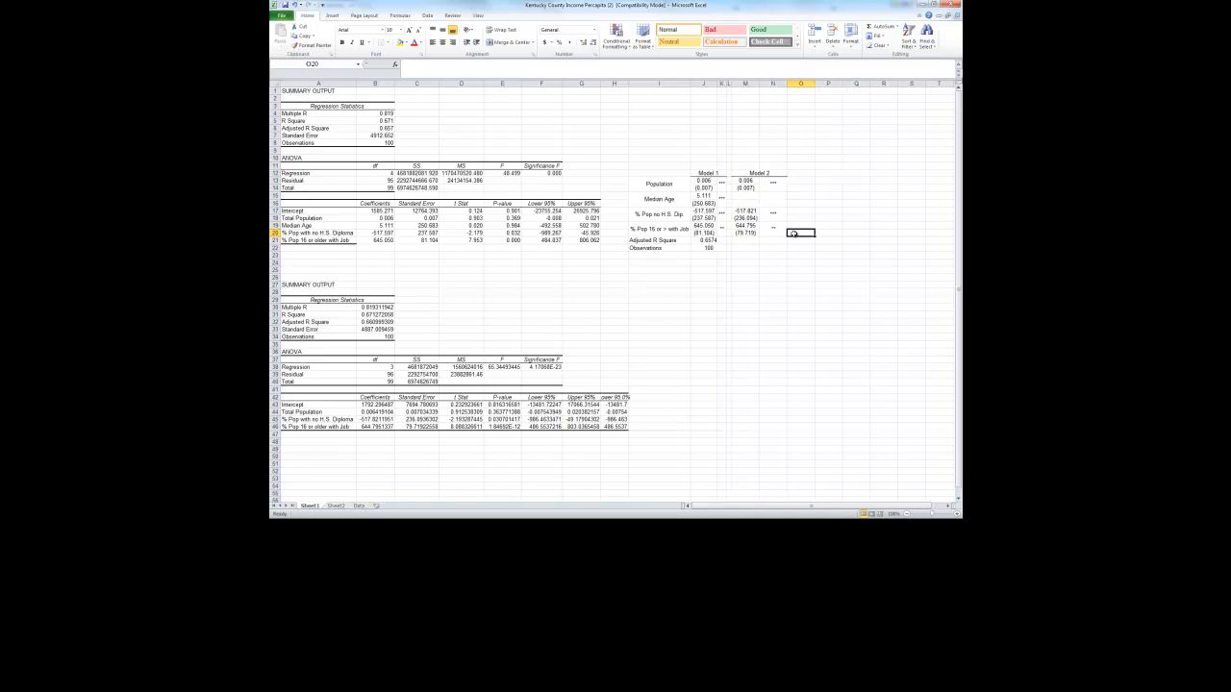
left_click(779, 85)
left_click_drag(788, 84, 768, 84)
left_click(747, 309)
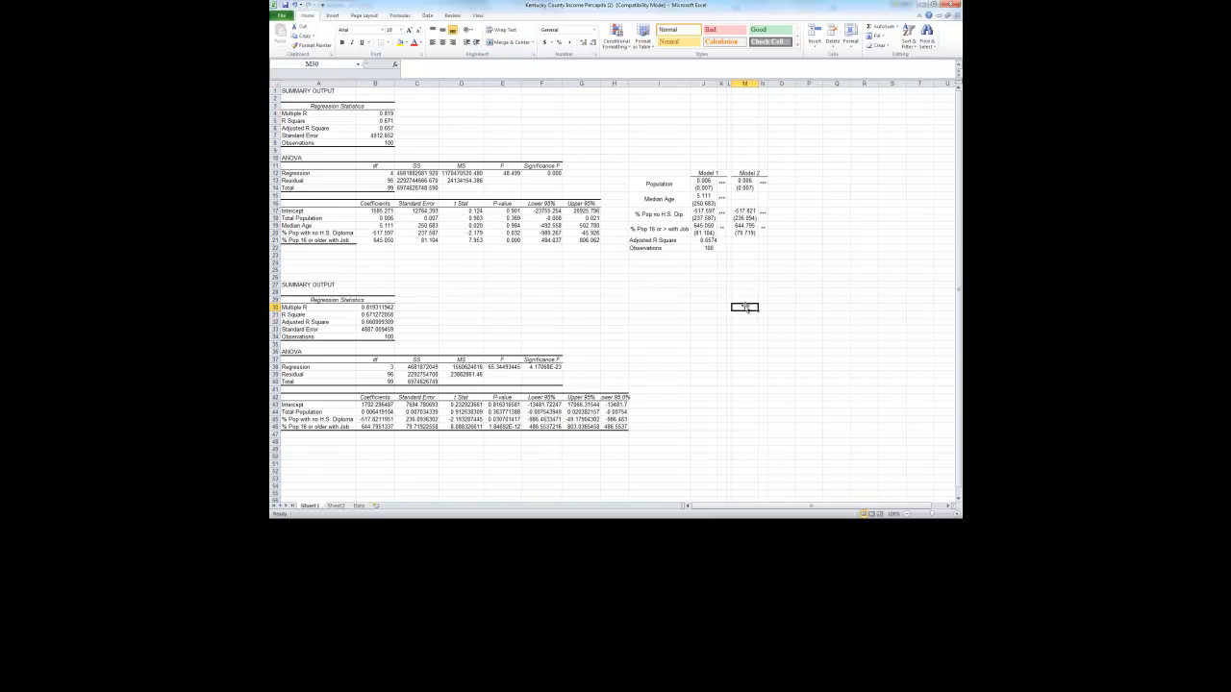
Copy the second model's Adjusted R Square from B32 to M21 and its Observations from B34 to M22
left_click(747, 242)
left_click(371, 323)
key("ctrl+c")
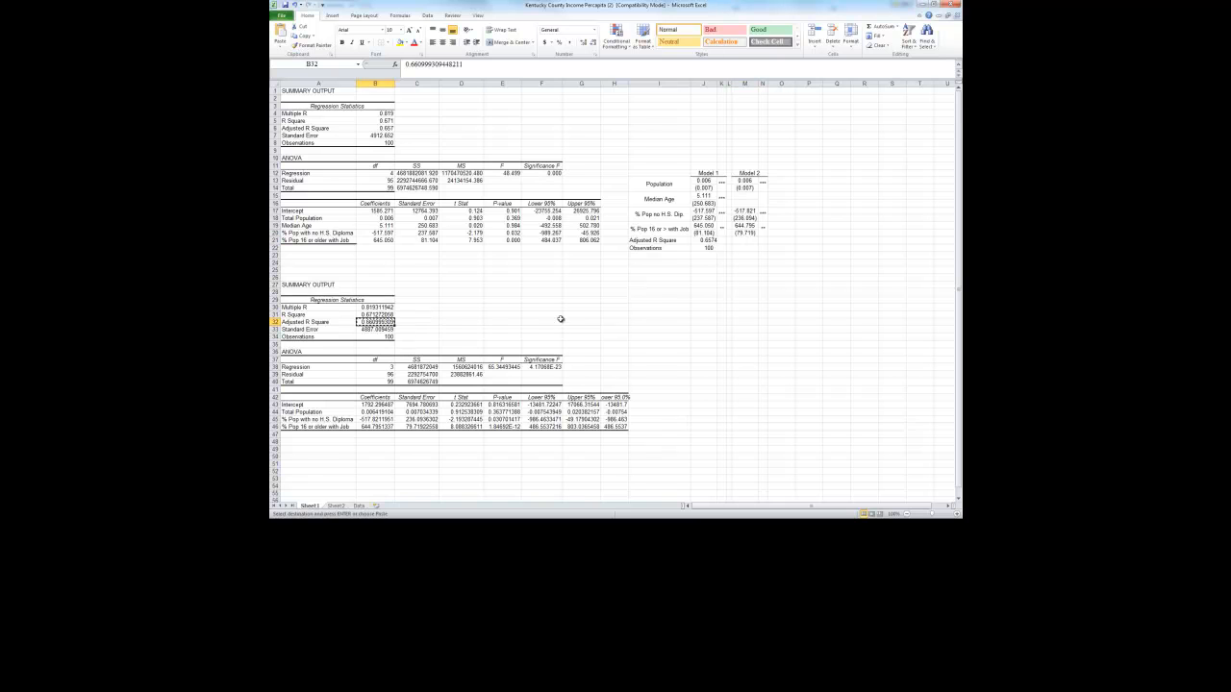
left_click(746, 240)
key("ctrl+v")
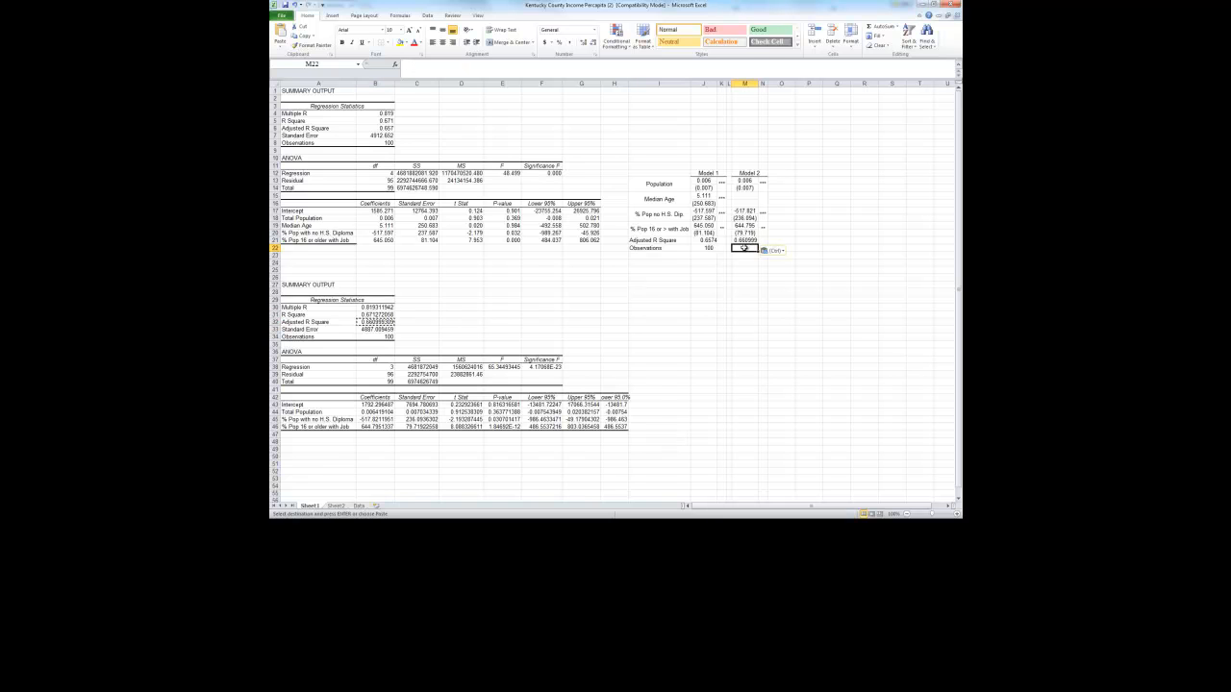
left_click(378, 338)
key("ctrl+c")
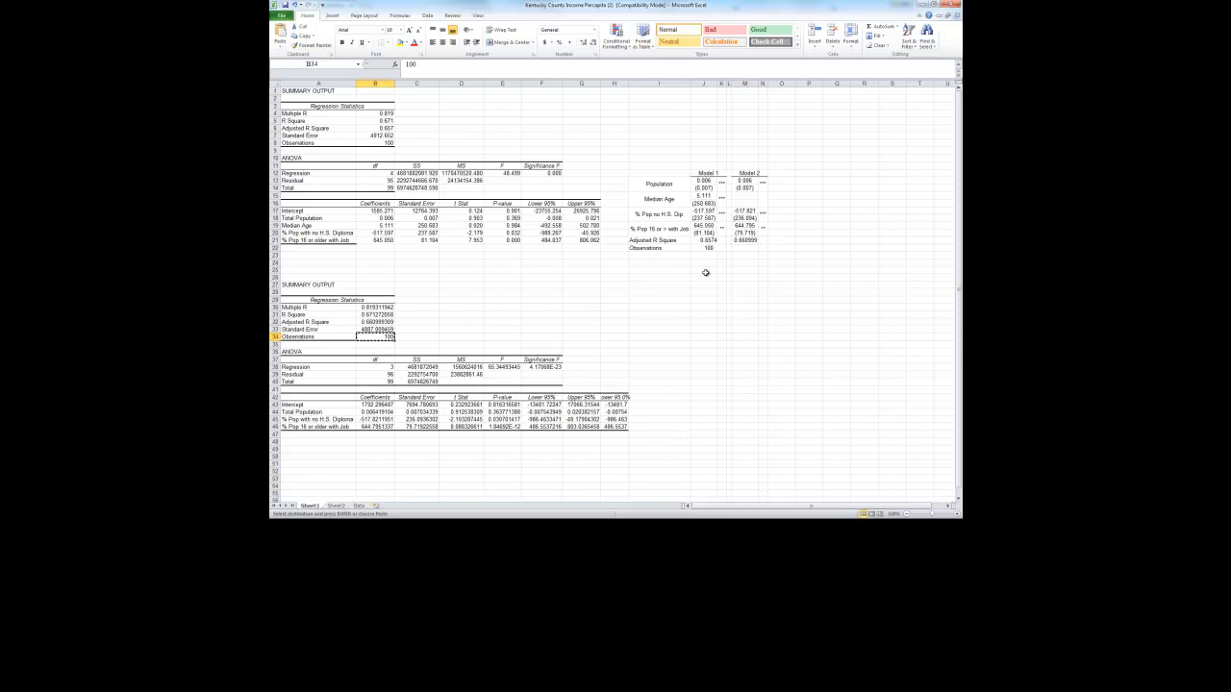
left_click(743, 248)
key("ctrl+v")
left_click(744, 241)
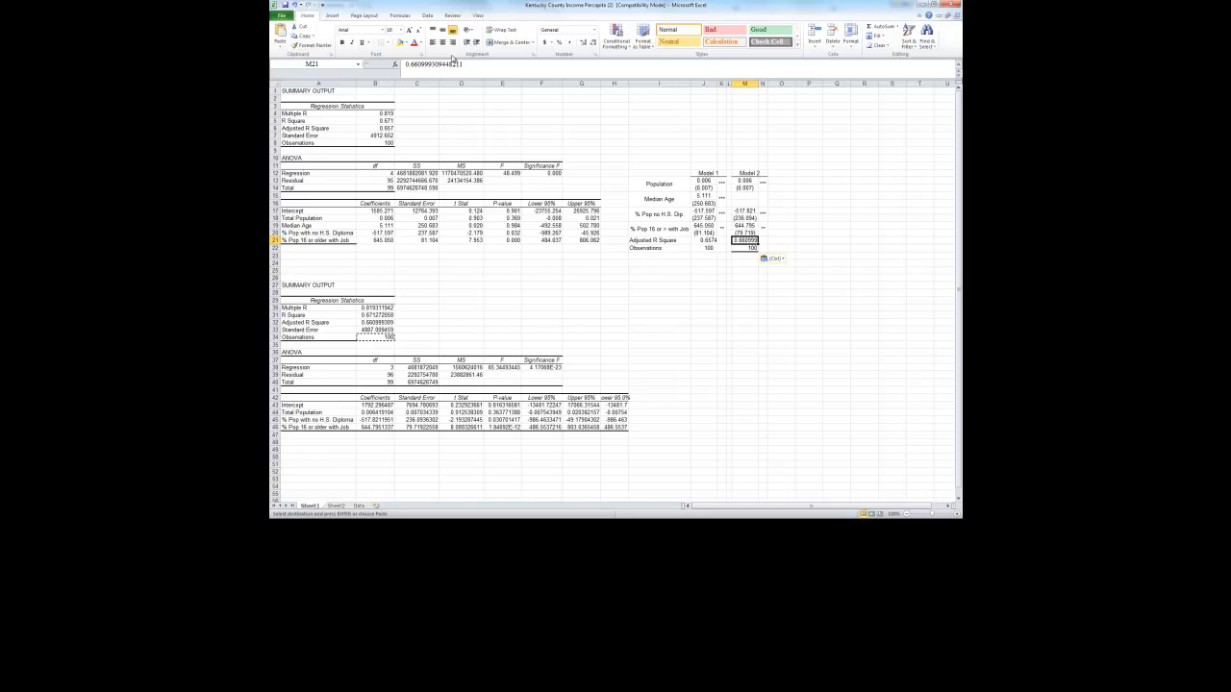
Format M21 as a number with four decimals, and merge and center M21:N21 and M22:N22
left_click(595, 46)
left_click(594, 46)
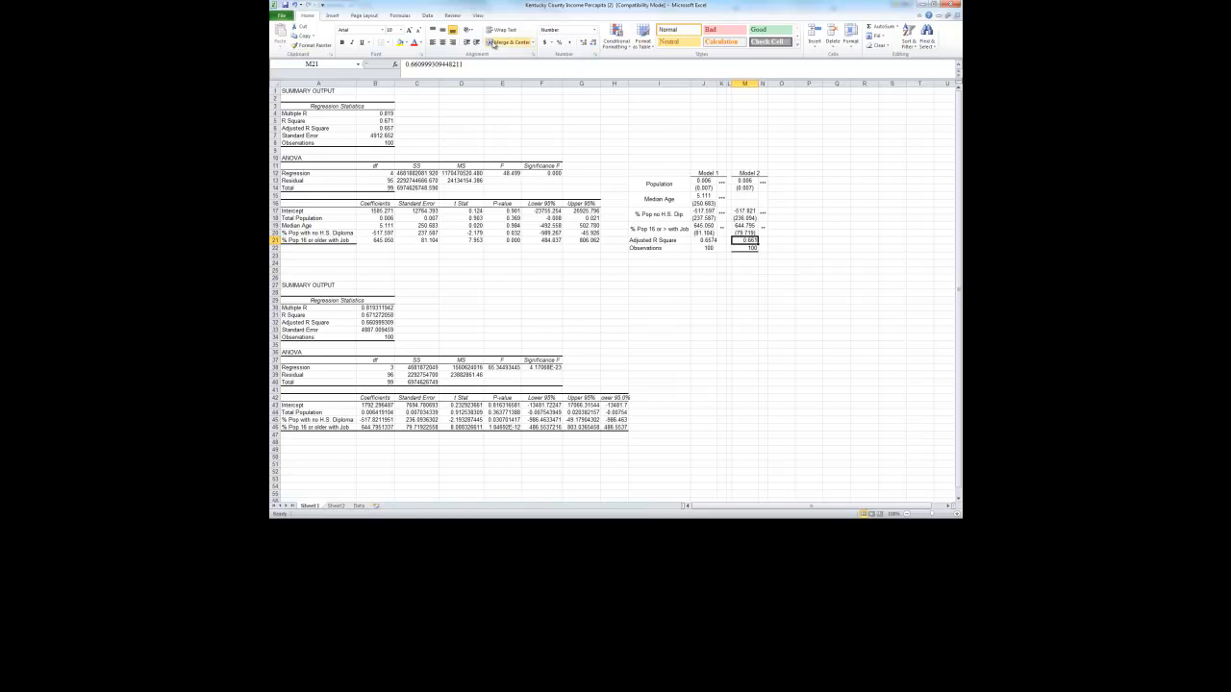
left_click(584, 44)
left_click_drag(756, 240, 765, 248)
left_click(508, 42)
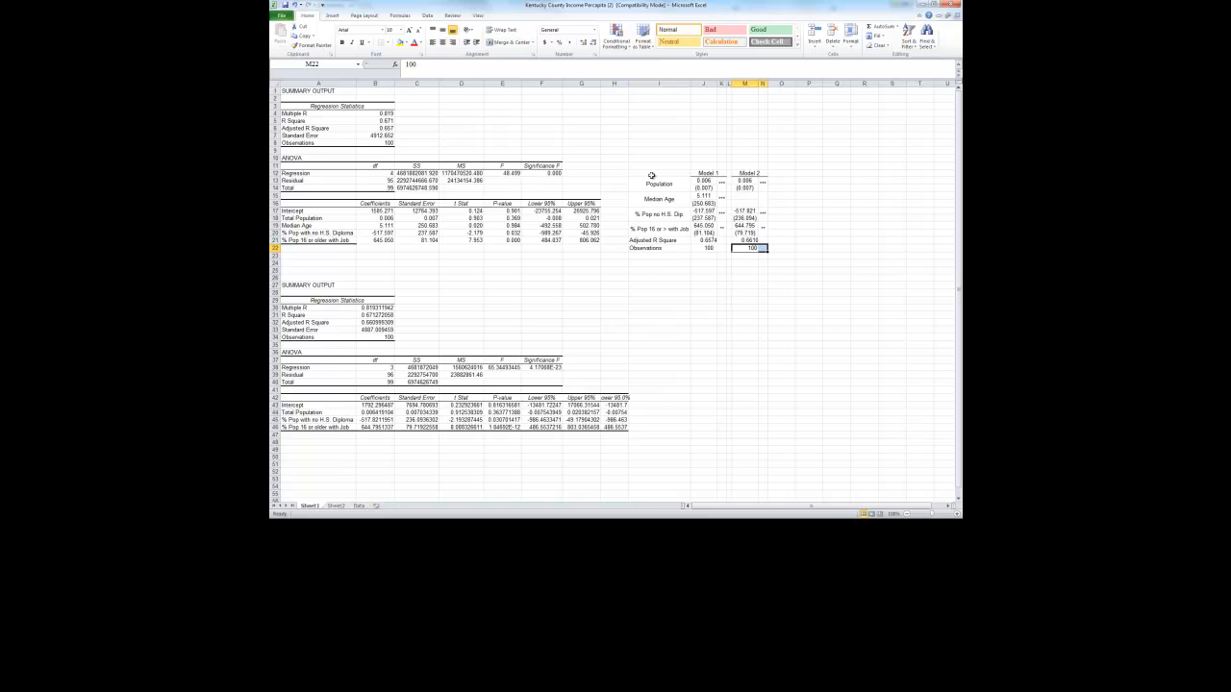
left_click(492, 43)
Compare the Adjusted R Square of Model 1 and Model 2, and check the Median Age row for both models
left_click(695, 256)
left_click(721, 277)
left_click(747, 277)
left_click(716, 264)
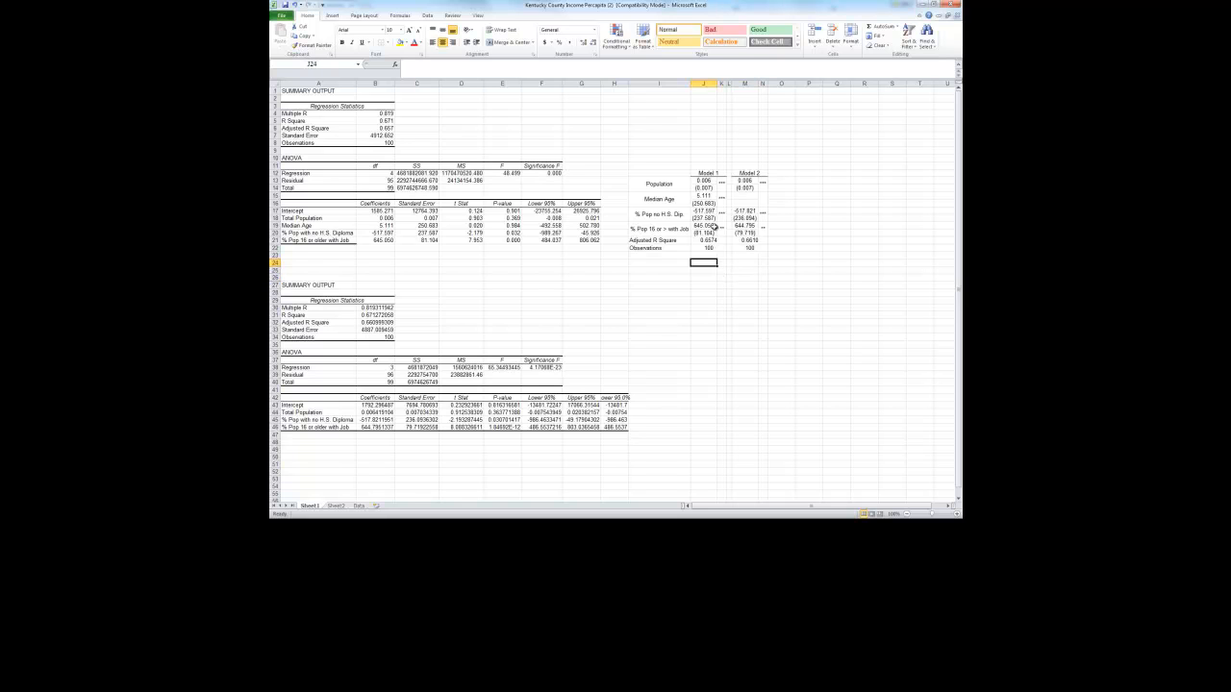
left_click(712, 240)
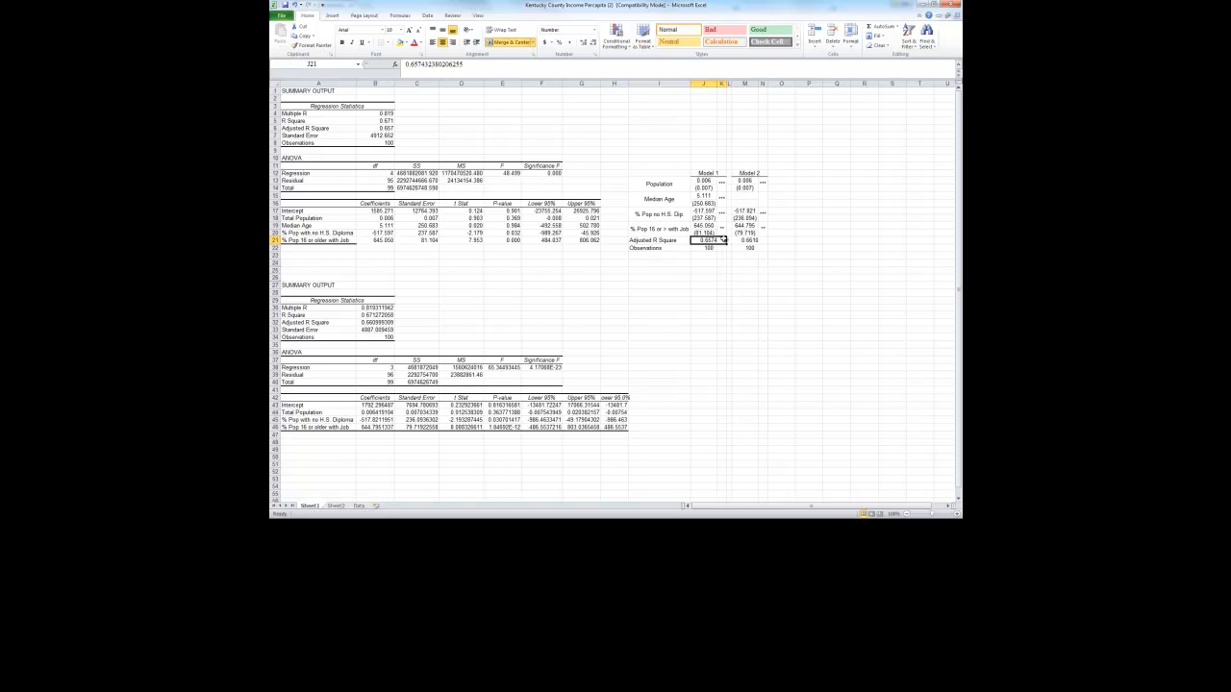
key("Right")
key("Right")
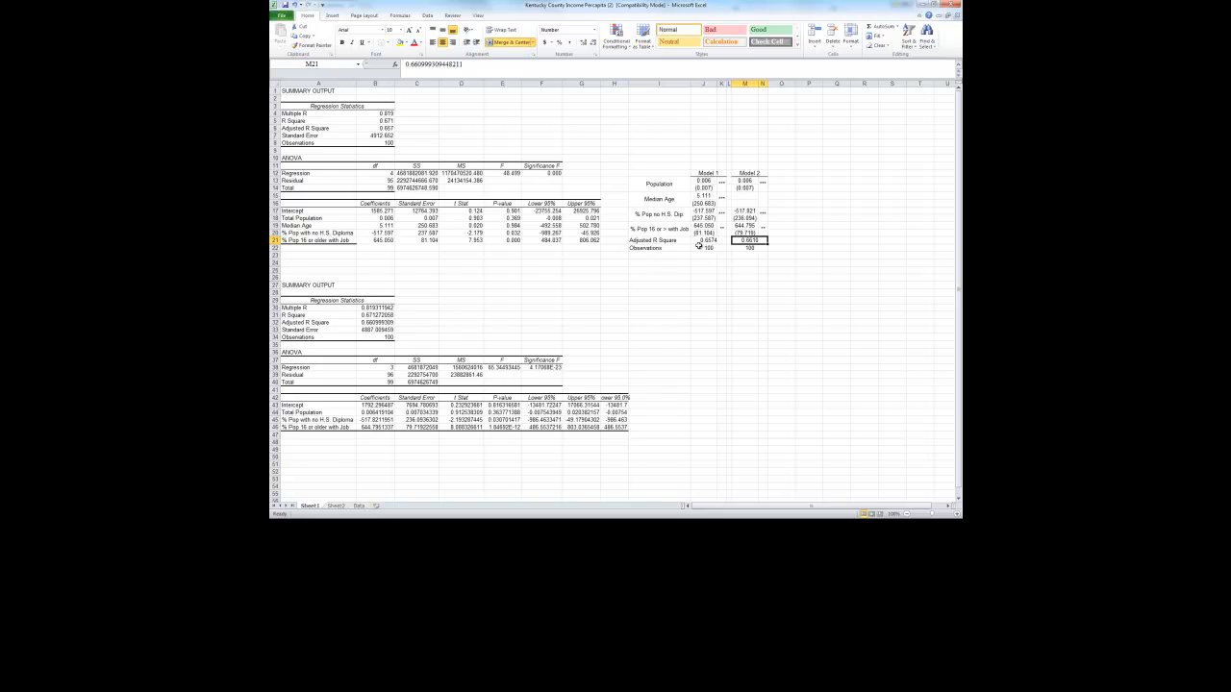
left_click(710, 200)
left_click(640, 199)
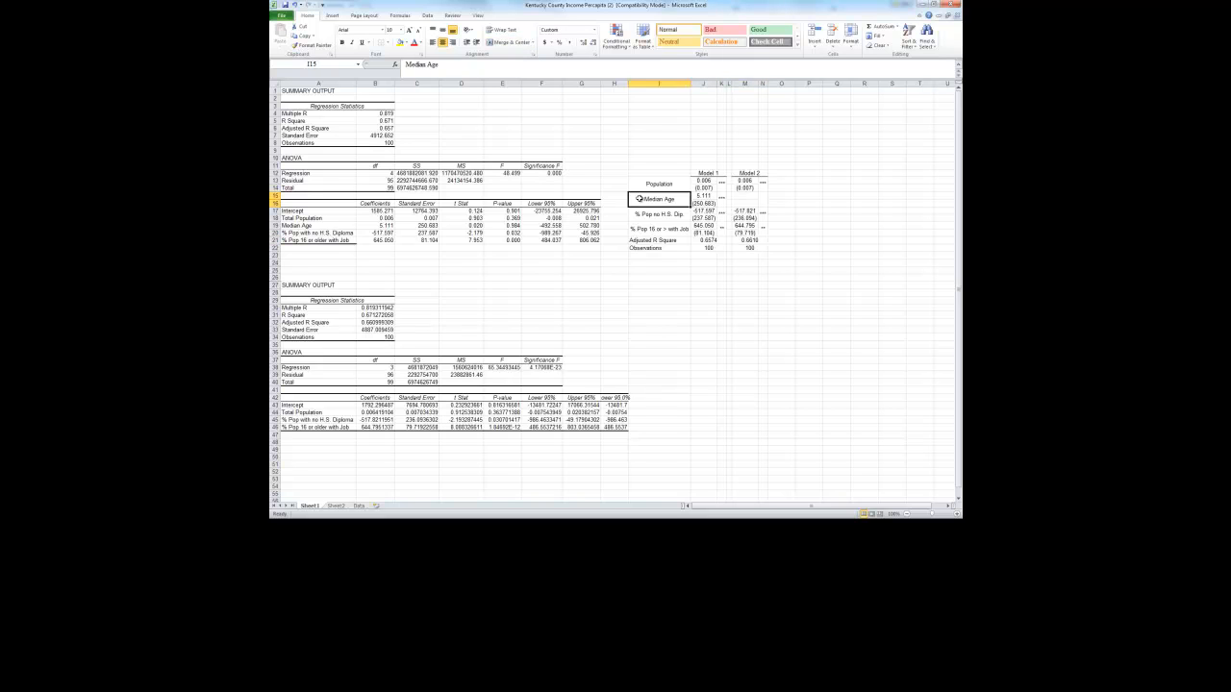
left_click(739, 198)
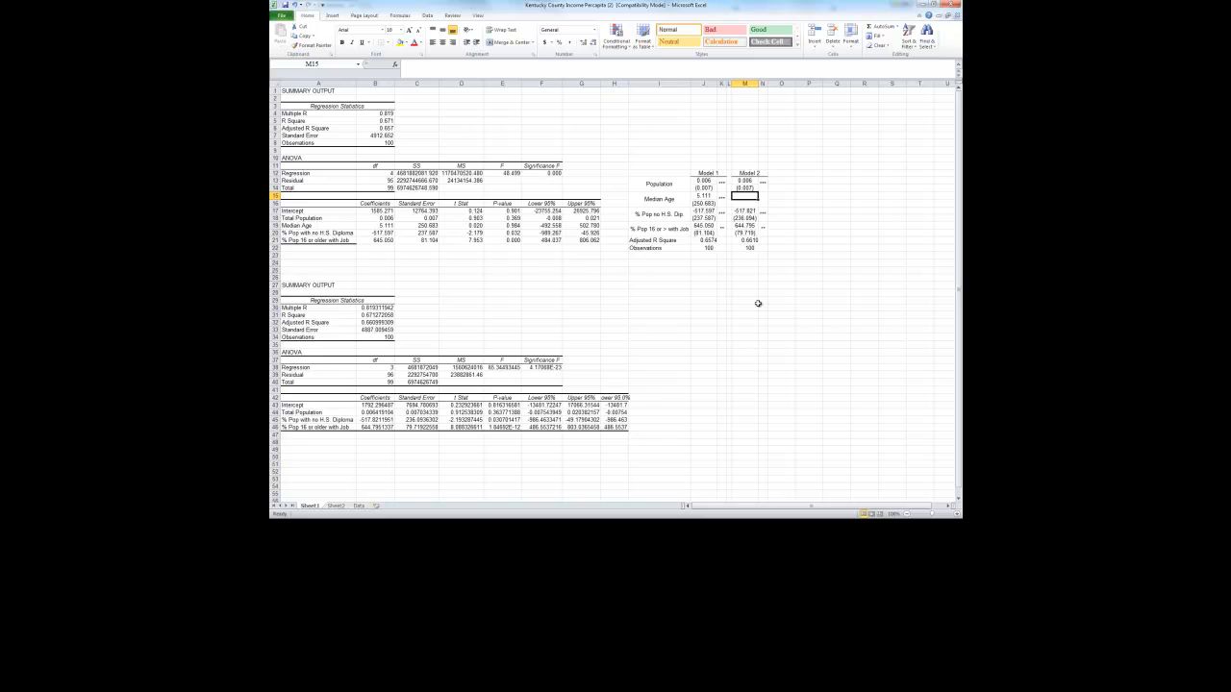
Center all the row labels in I13:I22, from Population down to Observations
left_click_drag(673, 183, 679, 247)
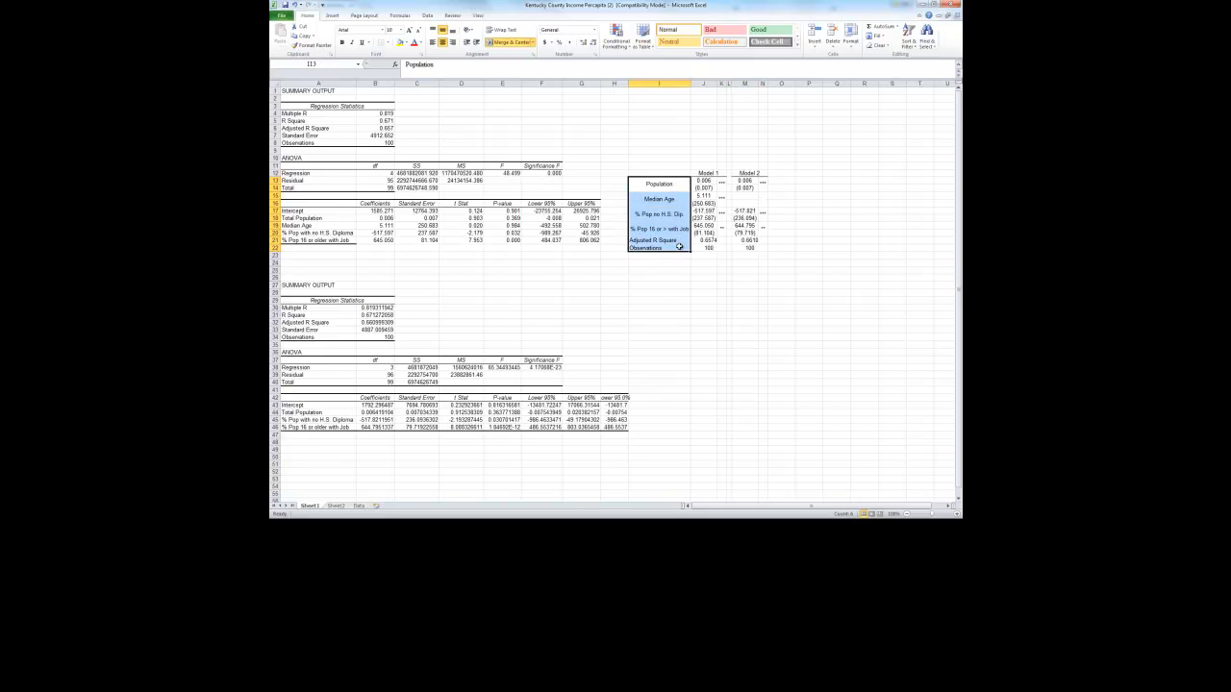
left_click(444, 44)
left_click(780, 306)
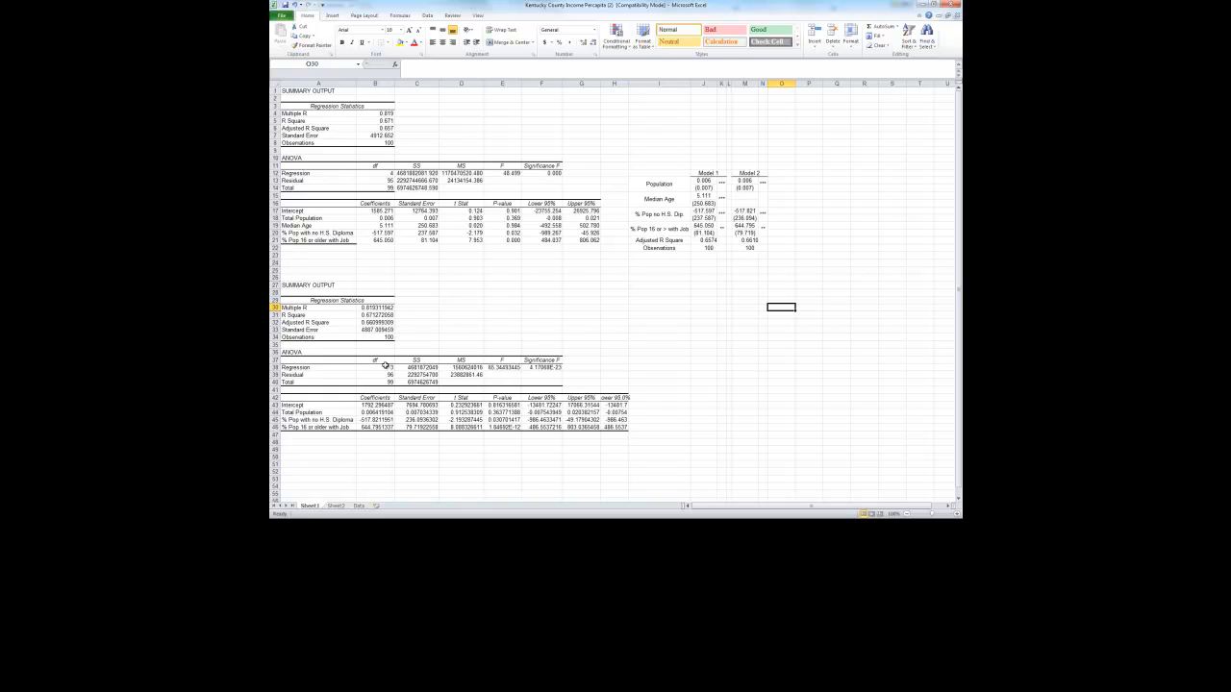
Hide the worksheet gridlines
left_click(476, 477)
left_click(755, 271)
left_click(478, 15)
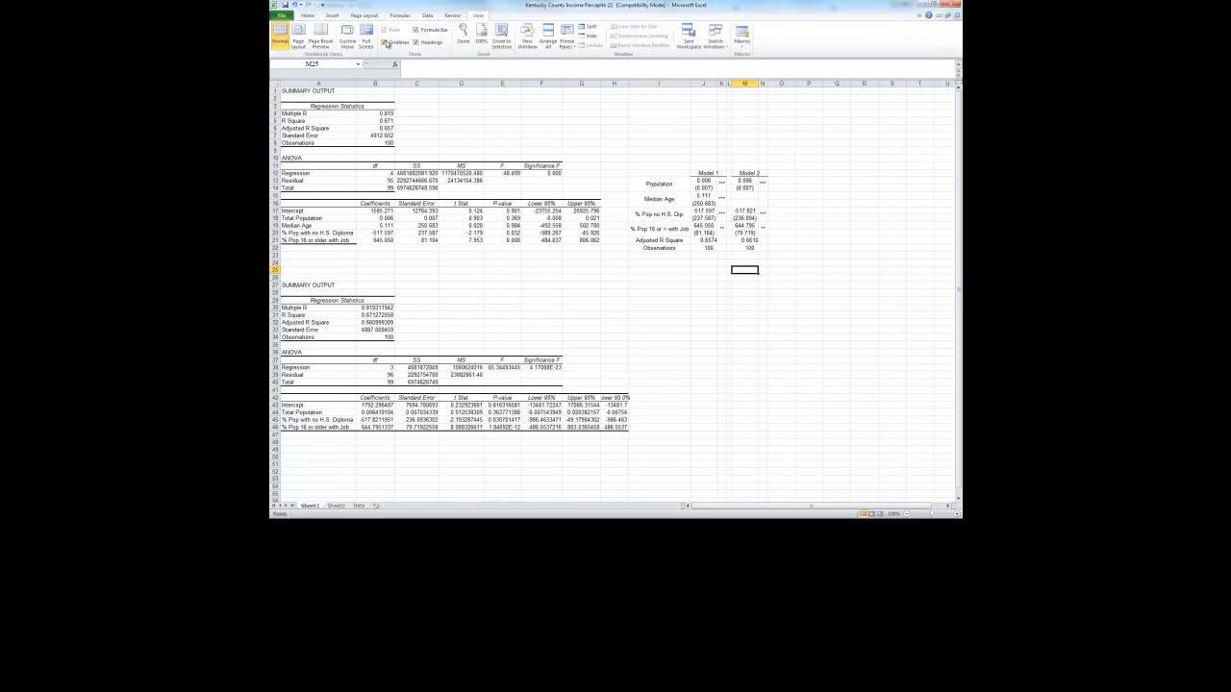
left_click(695, 314)
Copy the regression table I12:N22, switch to the blank Word document and paste it as Picture (Enhanced Metafile)
left_click_drag(673, 174, 762, 248)
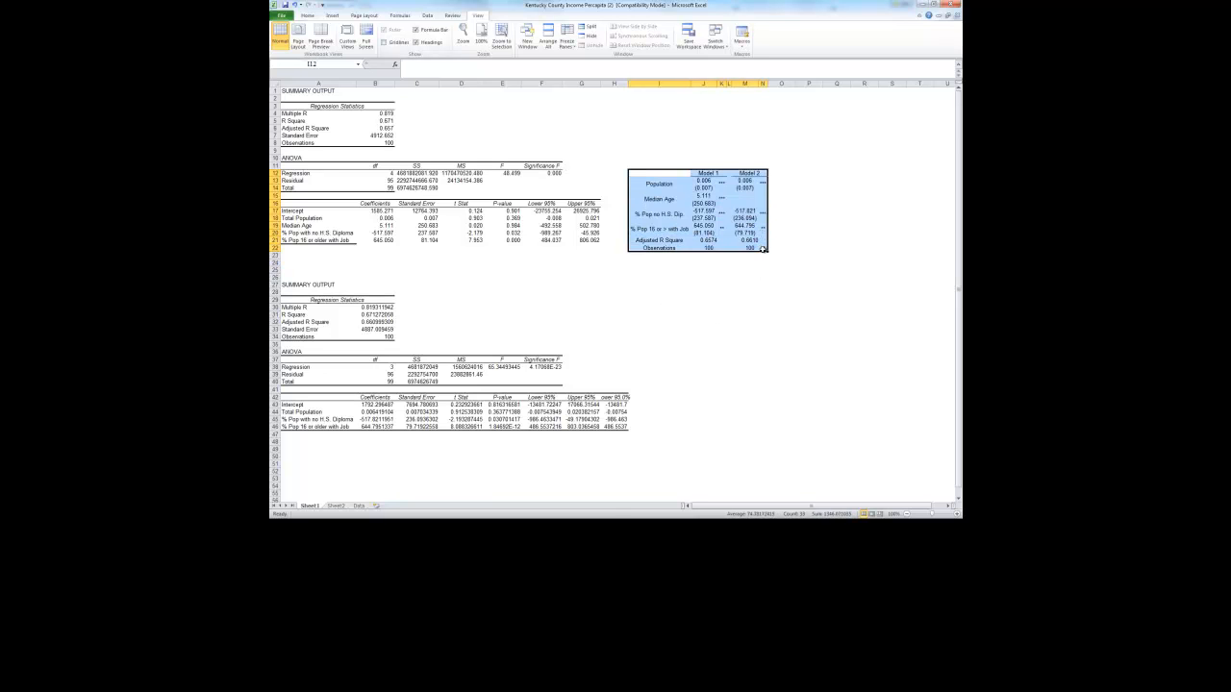
key("ctrl+c")
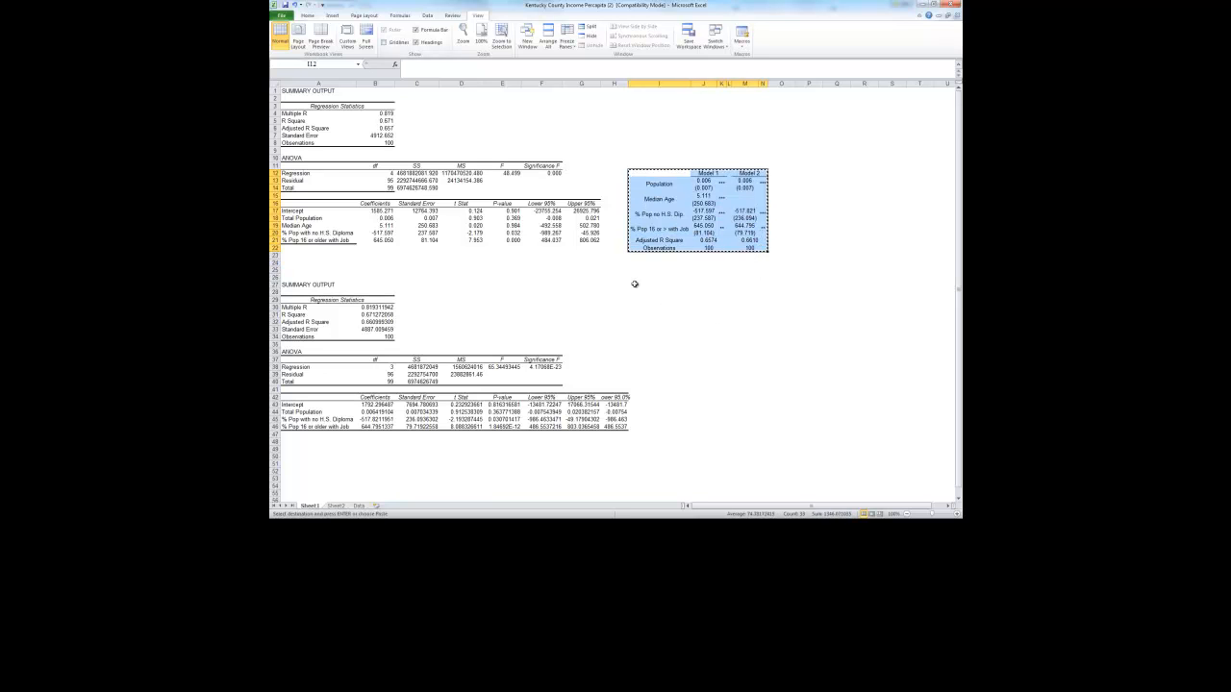
left_click(273, 516)
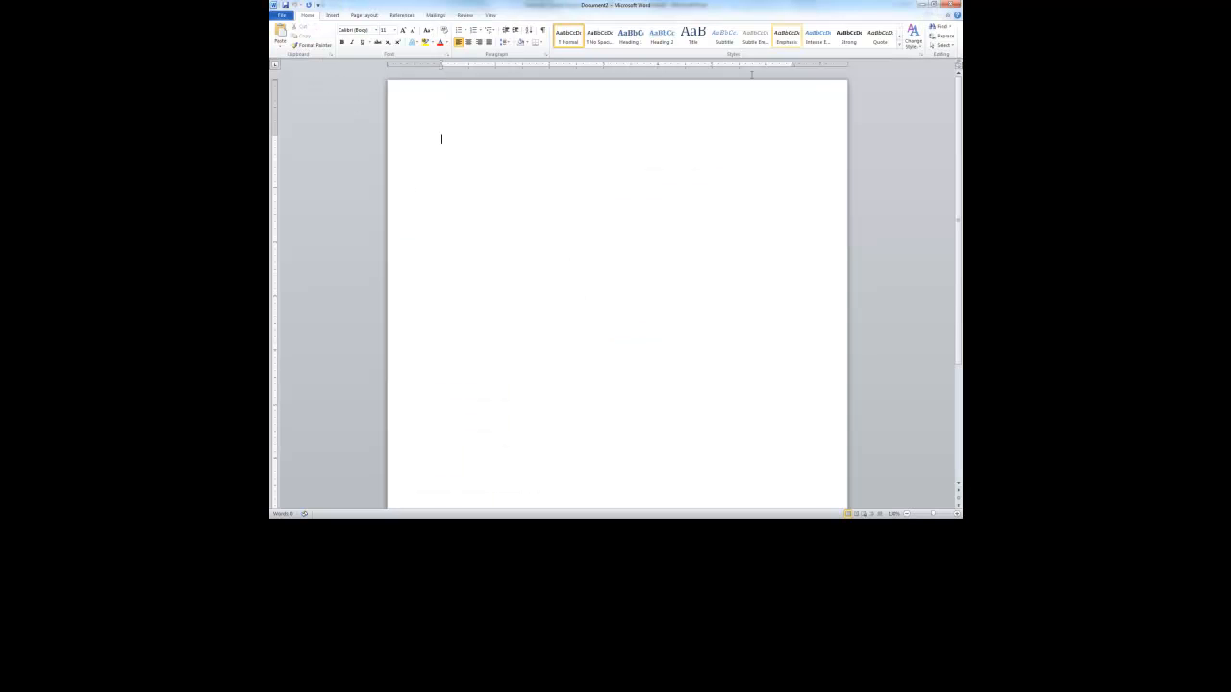
left_click(282, 45)
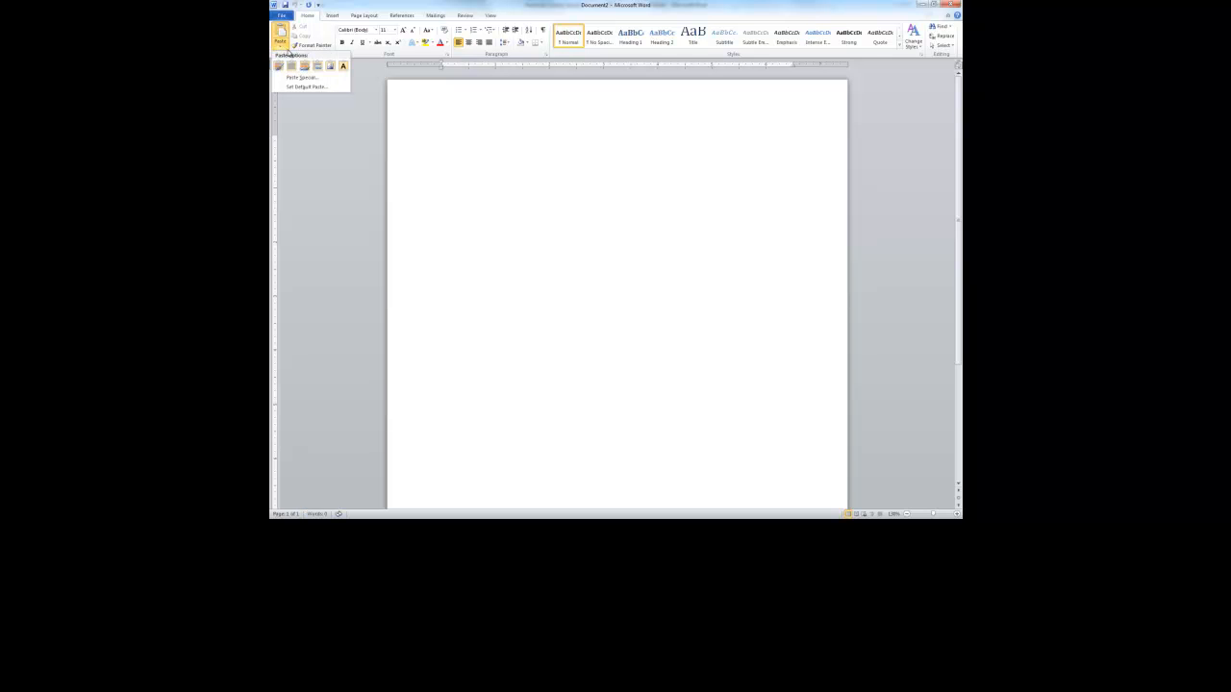
left_click(307, 77)
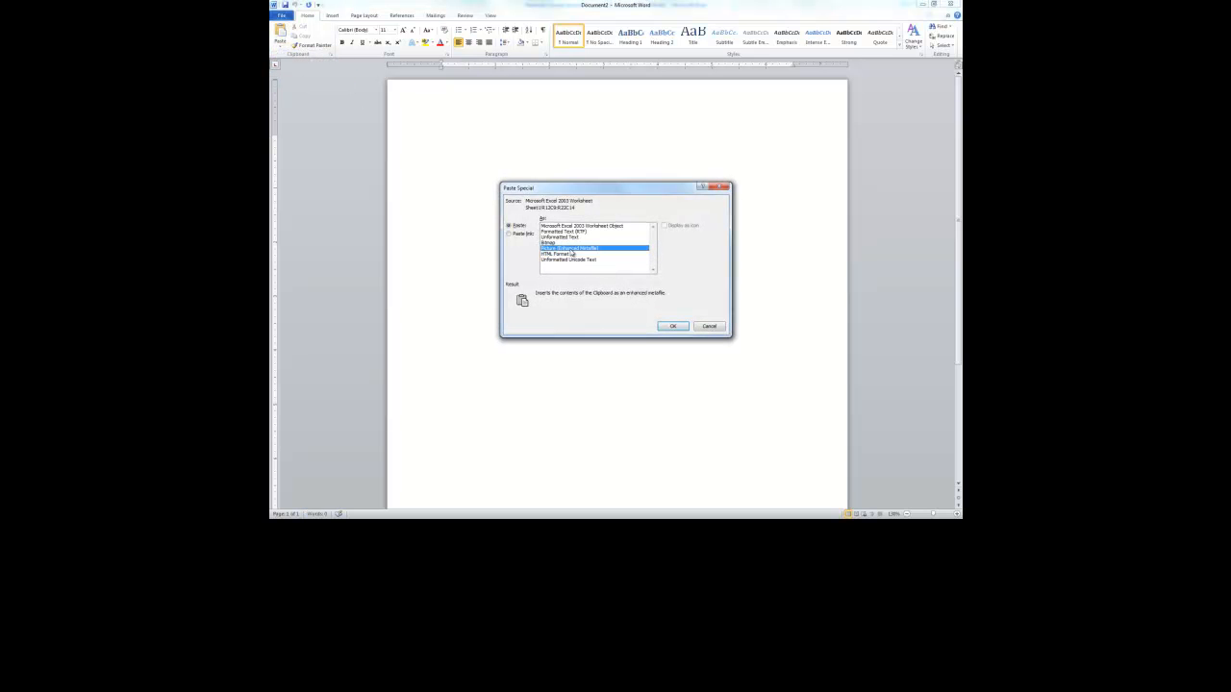
left_click(673, 326)
Enlarge the pasted table picture proportionally and center it horizontally on the page
left_click(600, 234)
left_click_drag(624, 242, 681, 276)
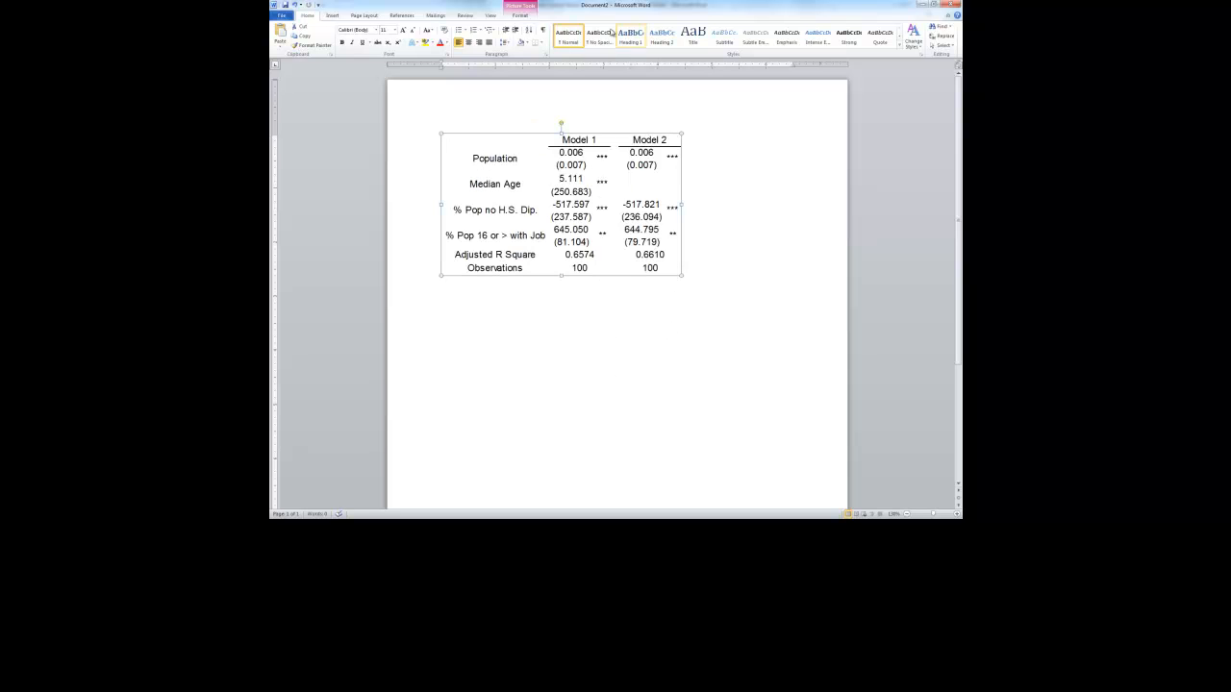
left_click(468, 42)
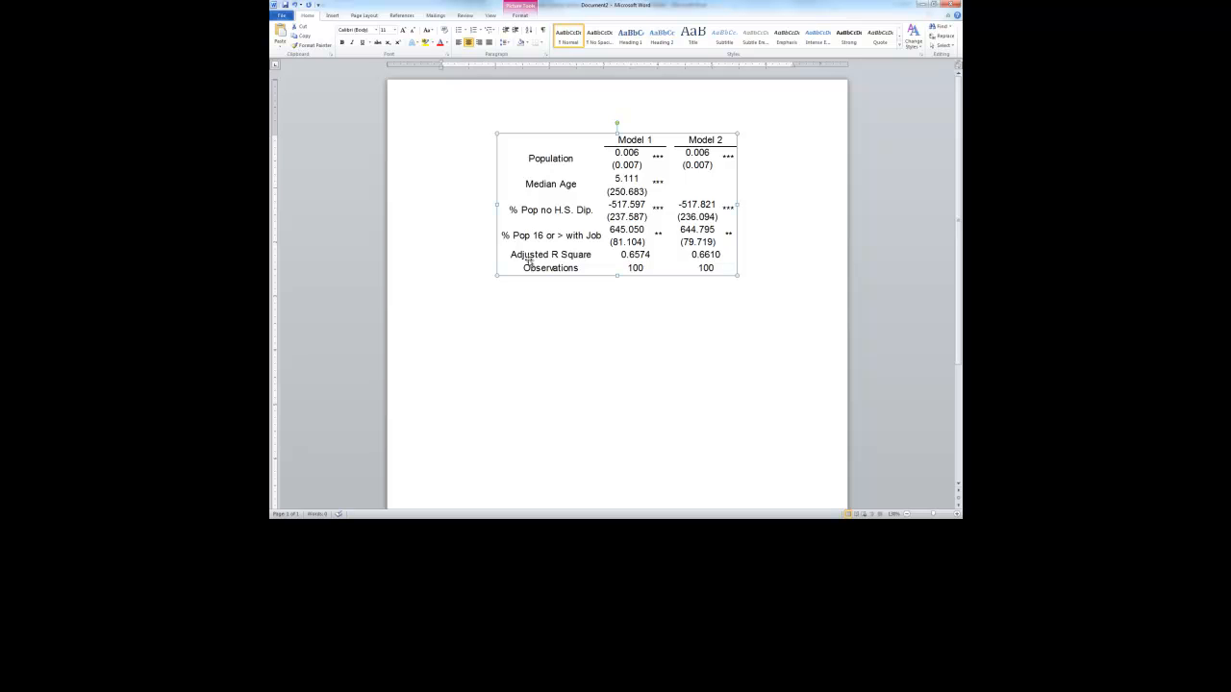
left_click(394, 255)
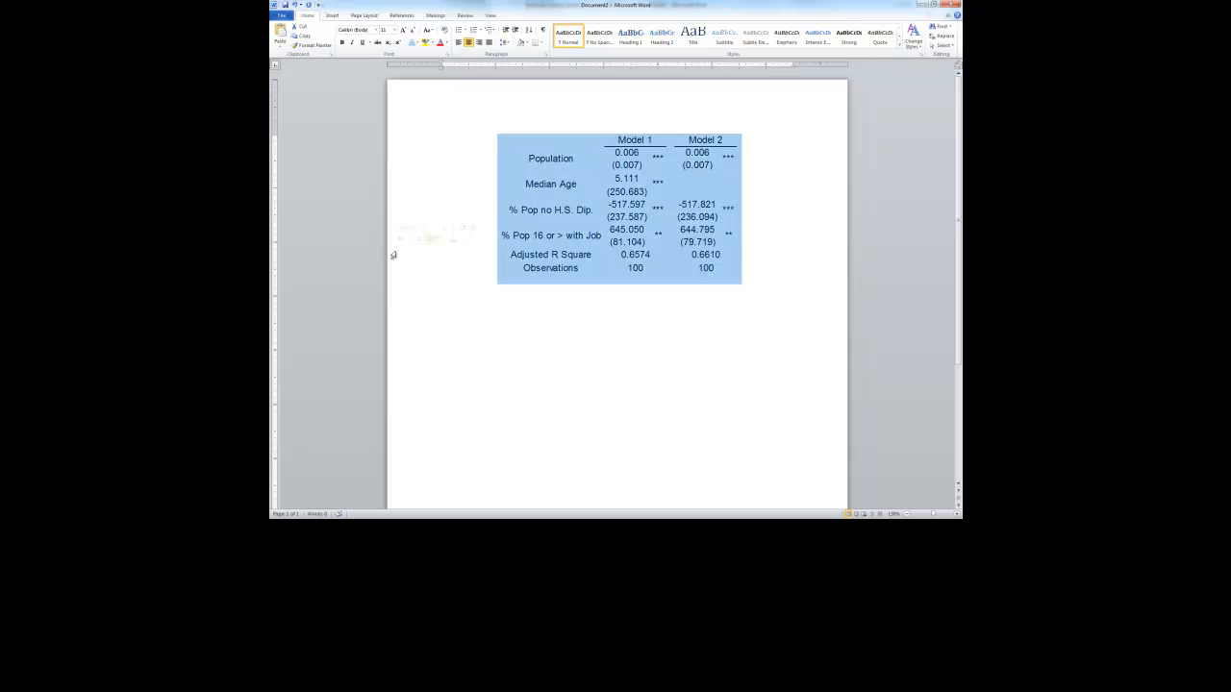